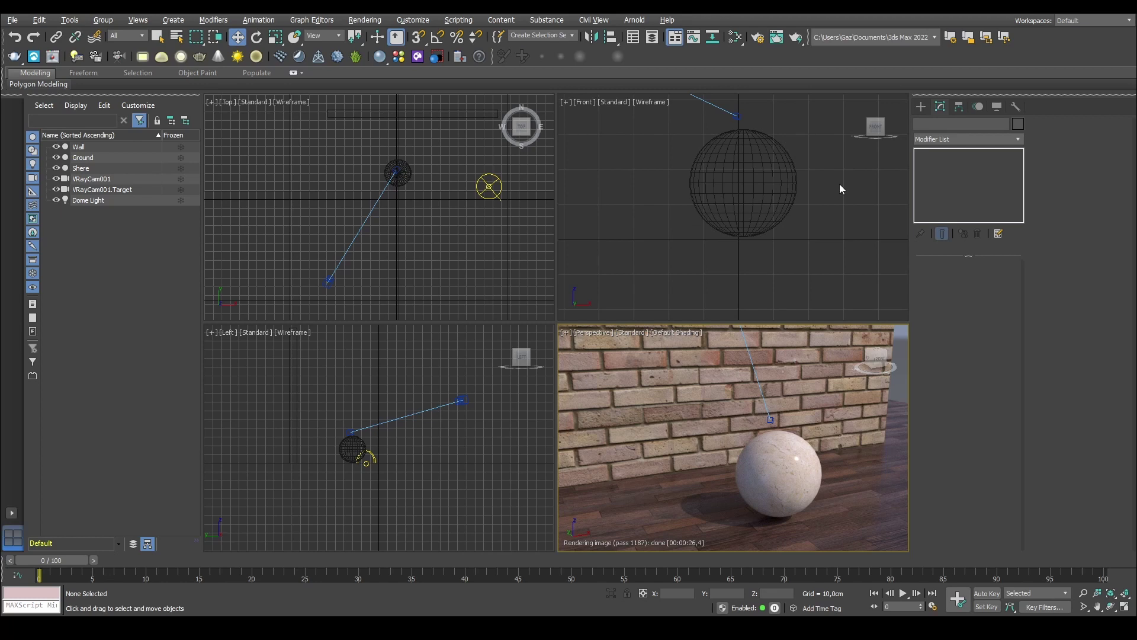
# Create a VRayDecal about 39 cm high in the Top view, in front of the sphere and slightly to its side.
pyautogui.click(791, 178)
pyautogui.click(921, 106)
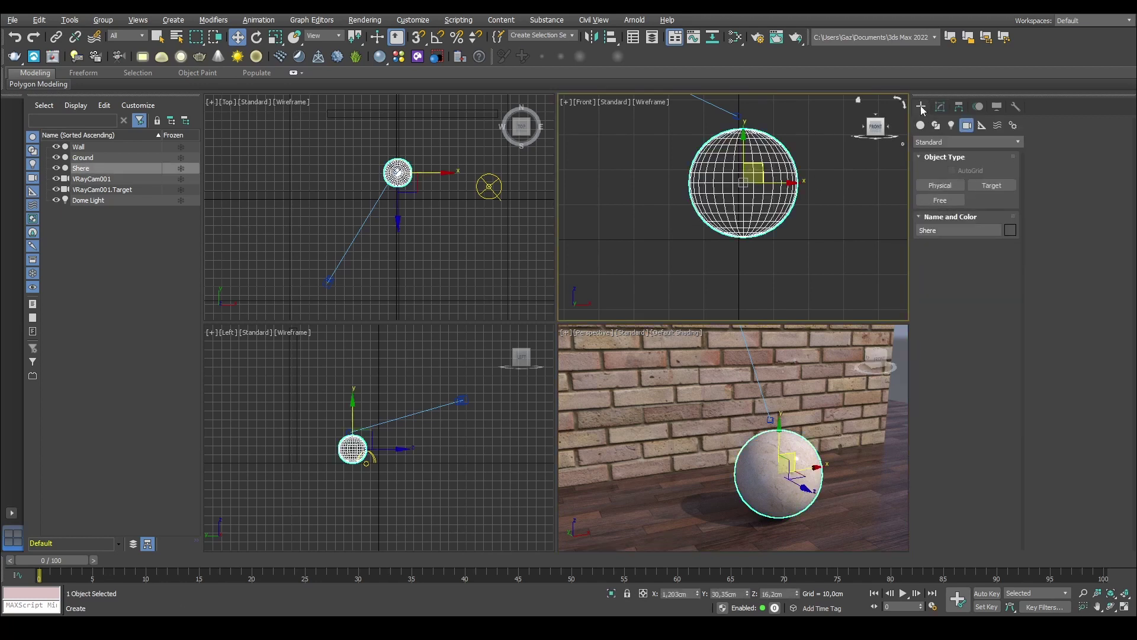
pyautogui.click(921, 125)
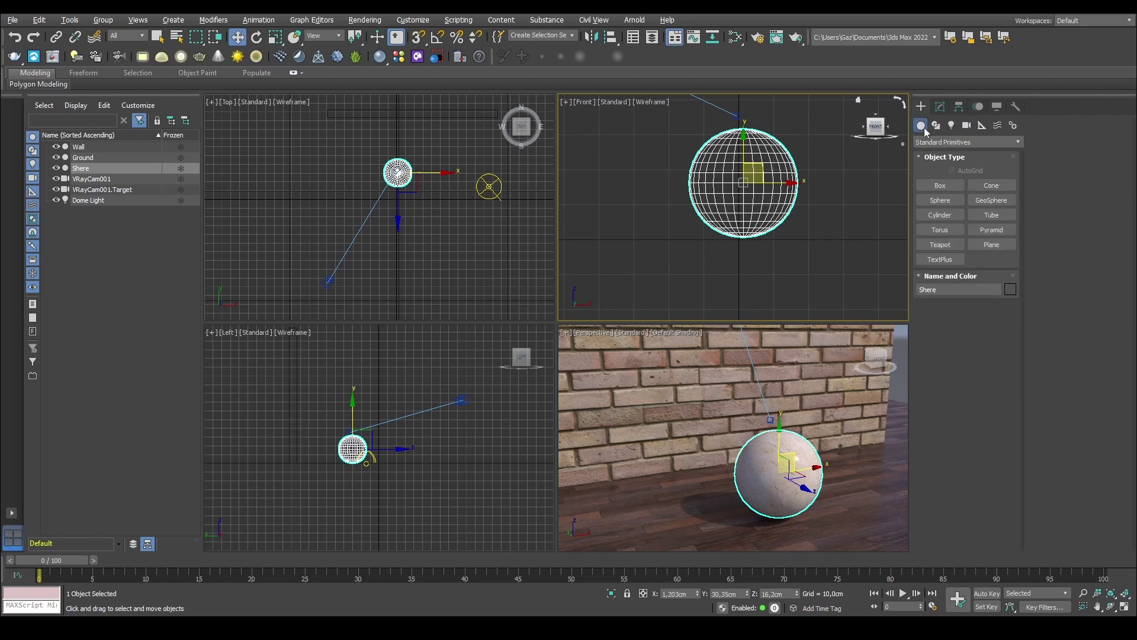
pyautogui.click(934, 142)
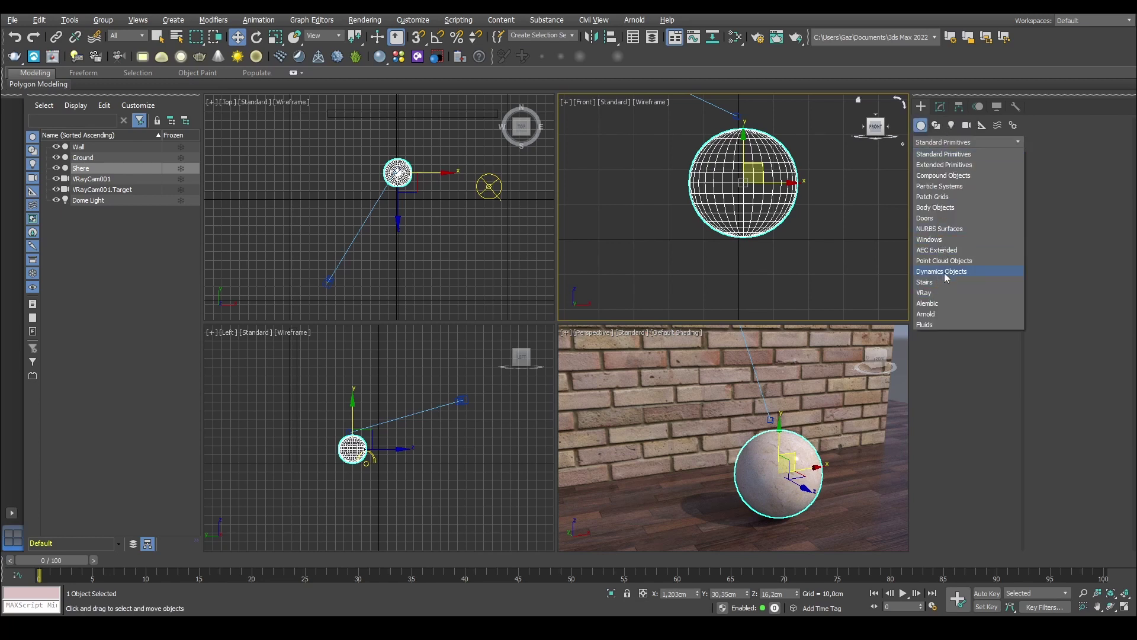
pyautogui.click(932, 293)
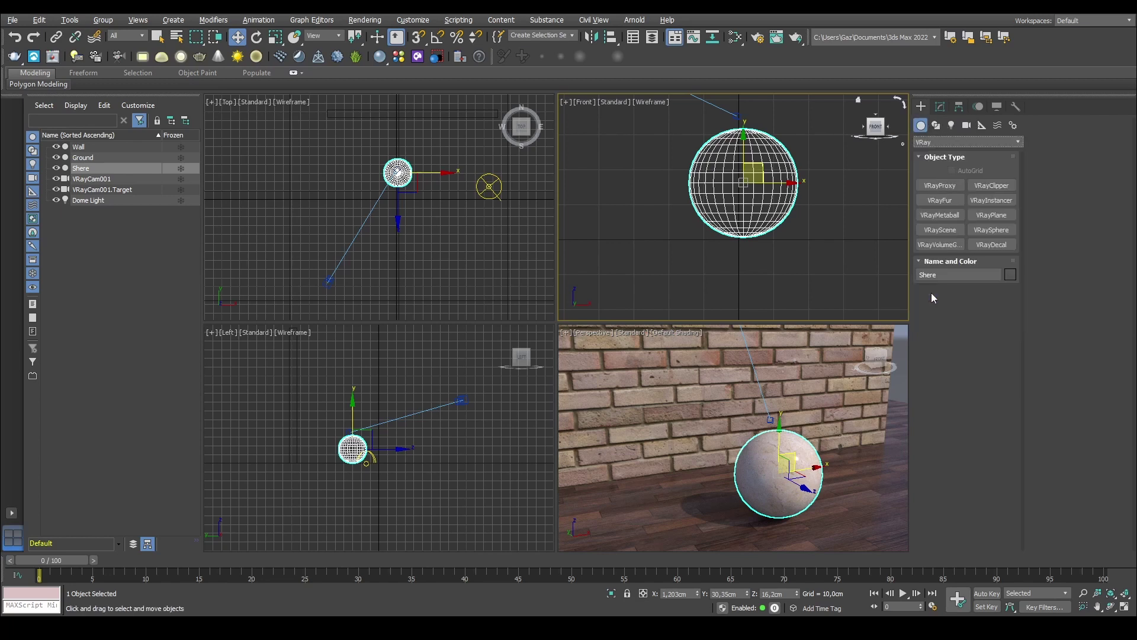
pyautogui.click(993, 244)
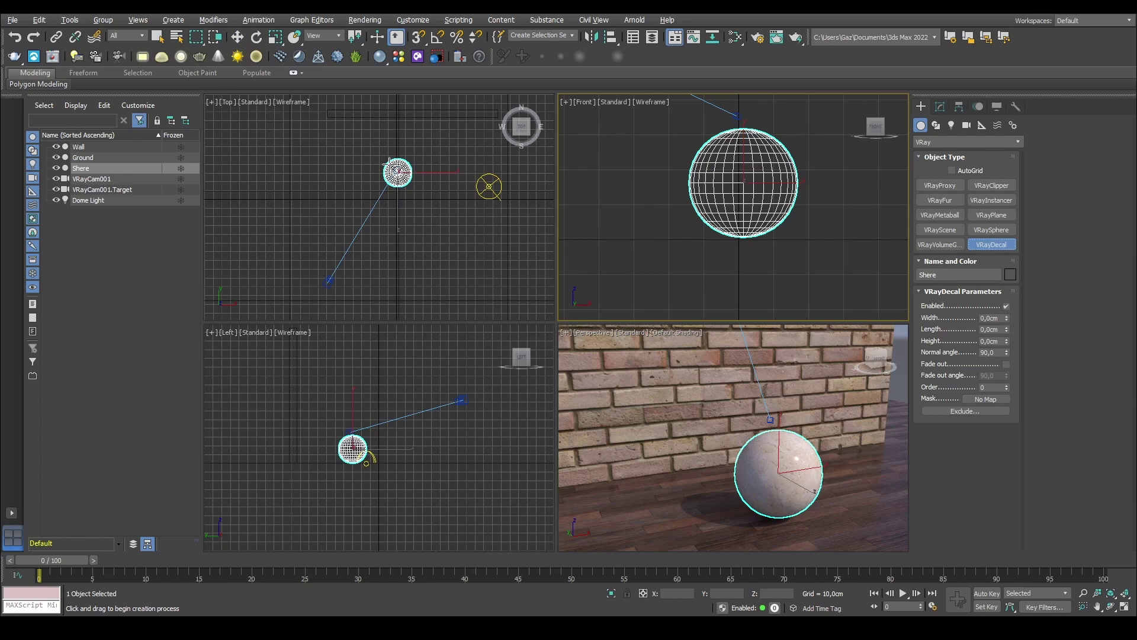
pyautogui.moveTo(386, 179); pyautogui.dragTo(439, 240)
pyautogui.rightClick(408, 177)
pyautogui.click(439, 205)
pyautogui.rightClick(415, 229)
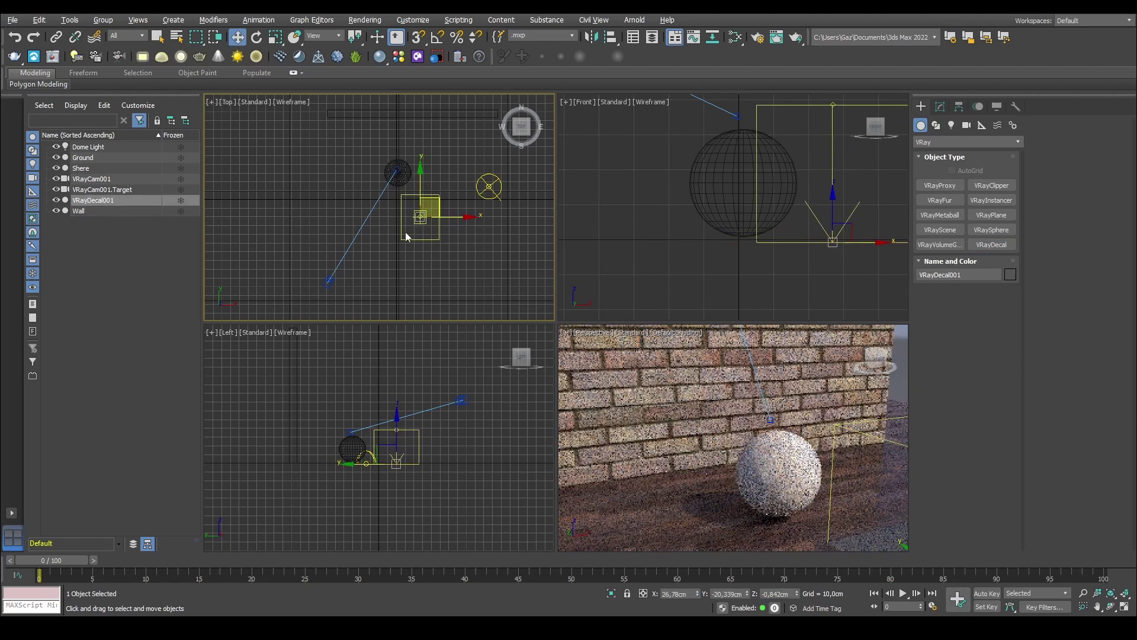
# Move the decal up and closer to the sphere in the Front view, to about X 14.6 cm and Z 8.2 cm.
pyautogui.moveTo(406, 237); pyautogui.dragTo(359, 229, button='middle')
pyautogui.moveTo(802, 195); pyautogui.dragTo(722, 202, button='middle')
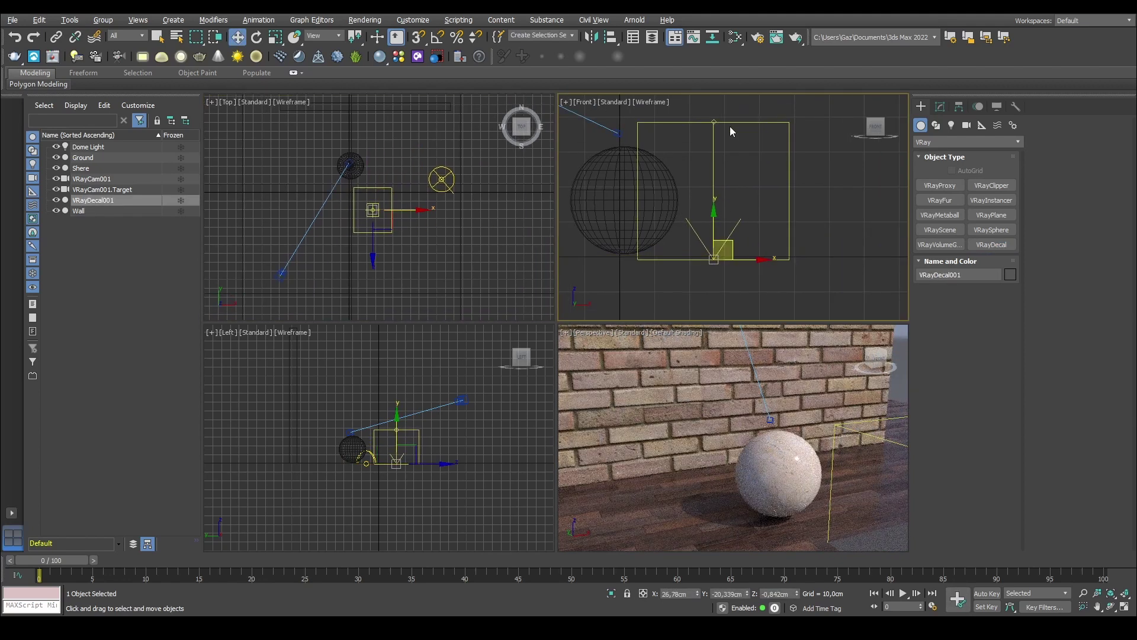
pyautogui.moveTo(733, 243); pyautogui.dragTo(690, 211)
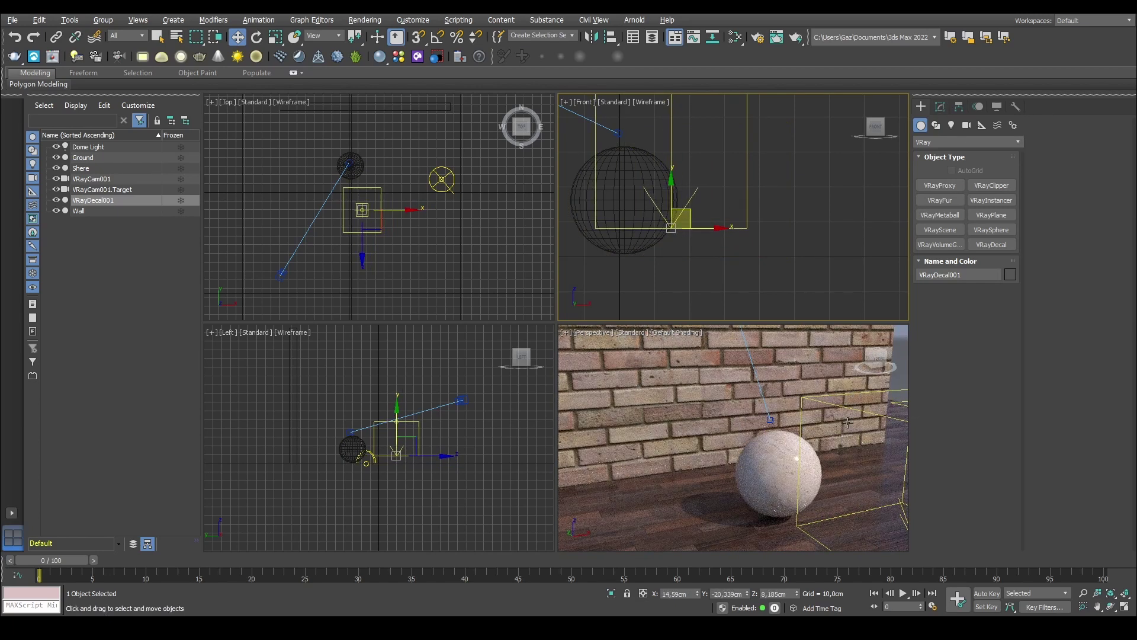
# Tilt the decal in the Left view to face the sphere and move it onto the sphere's front, at about Y 26.5 cm, Z 19.5 cm.
pyautogui.keyDown('alt'); pyautogui.moveTo(859, 410); pyautogui.dragTo(791, 405, button='middle'); pyautogui.keyUp('alt')
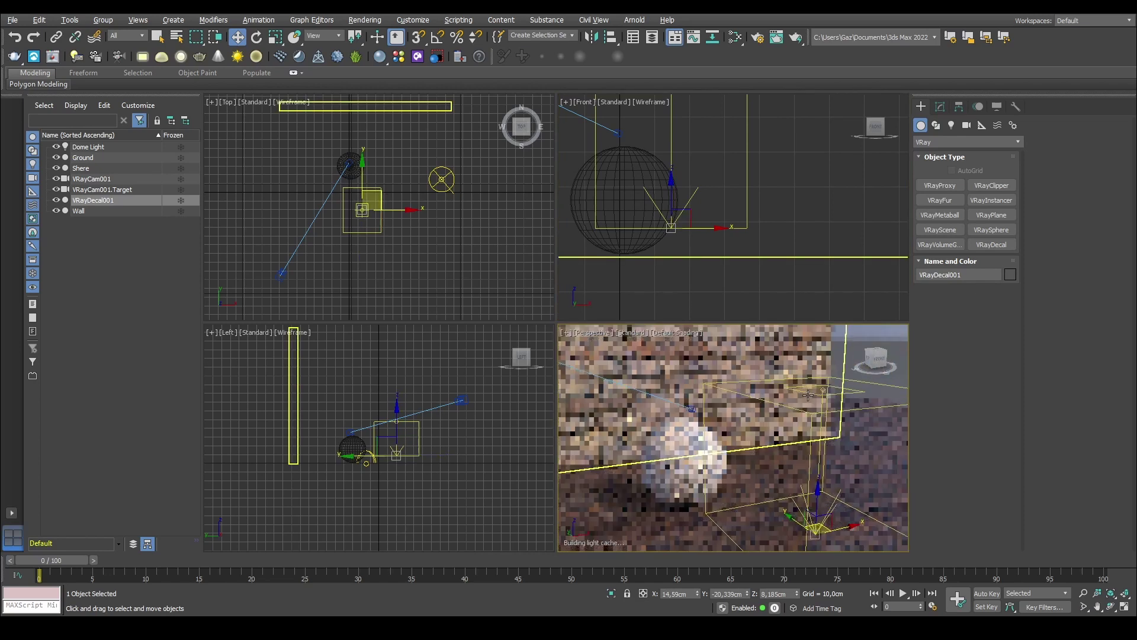
pyautogui.moveTo(415, 402); pyautogui.dragTo(420, 403, button='middle')
pyautogui.scroll(3, 420, 403)
pyautogui.press('e')
pyautogui.moveTo(450, 468); pyautogui.dragTo(508, 513)
pyautogui.press('w')
pyautogui.moveTo(422, 487); pyautogui.dragTo(340, 467)
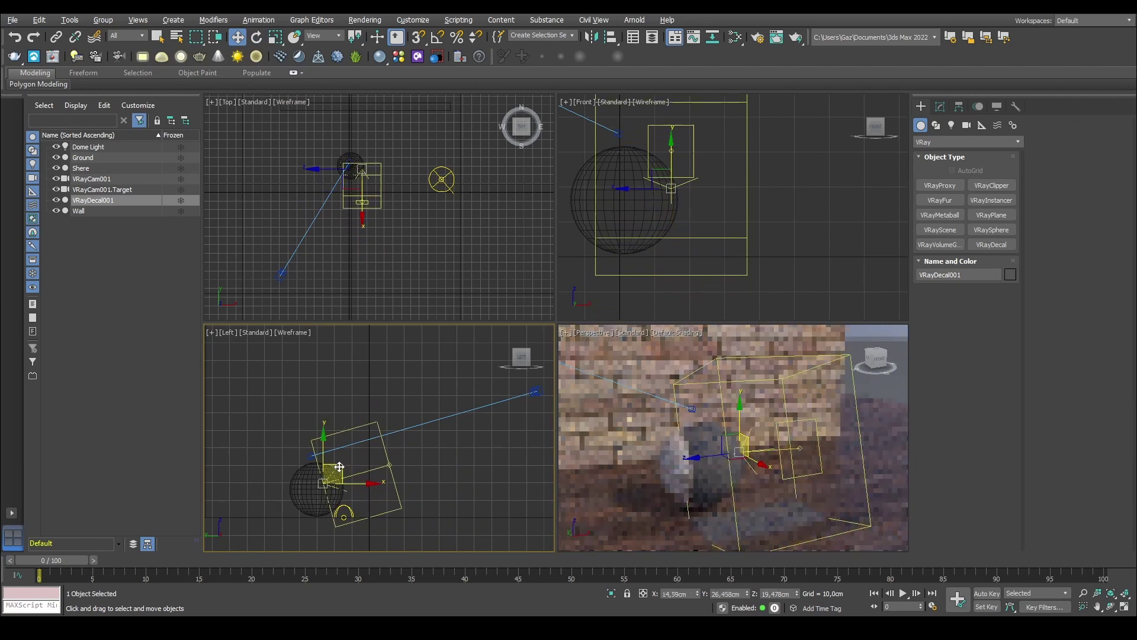
# Reduce the decal to about 23.9 cm wide and 22.2 cm long, and center it on the sphere at about X 1.9 cm.
pyautogui.click(941, 106)
pyautogui.moveTo(1007, 292); pyautogui.dragTo(1011, 335)
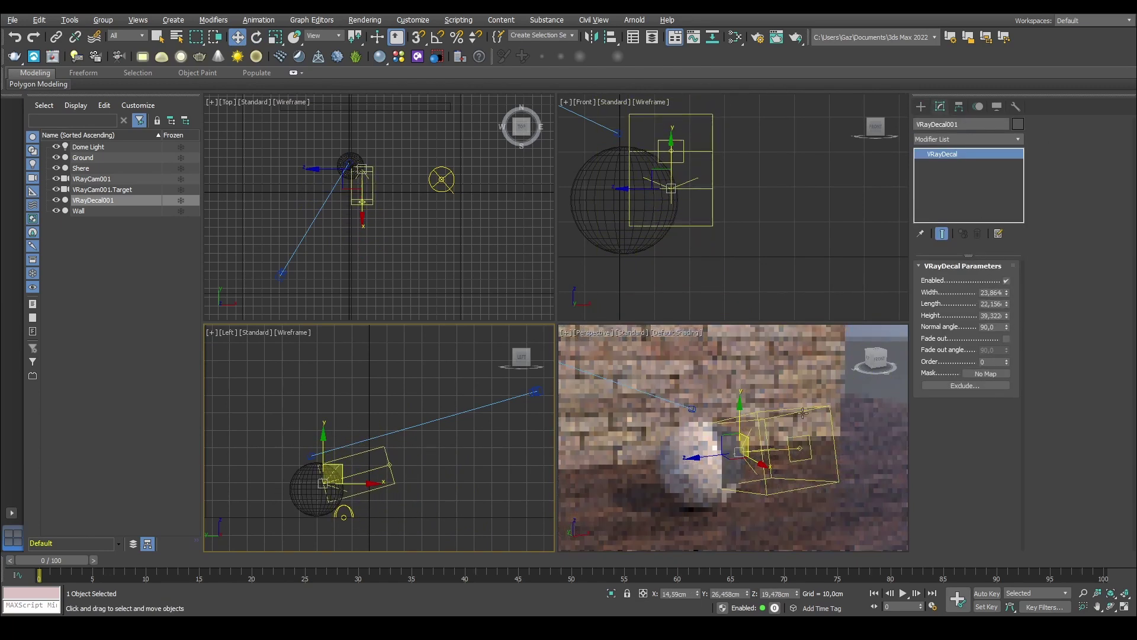
pyautogui.click(712, 457)
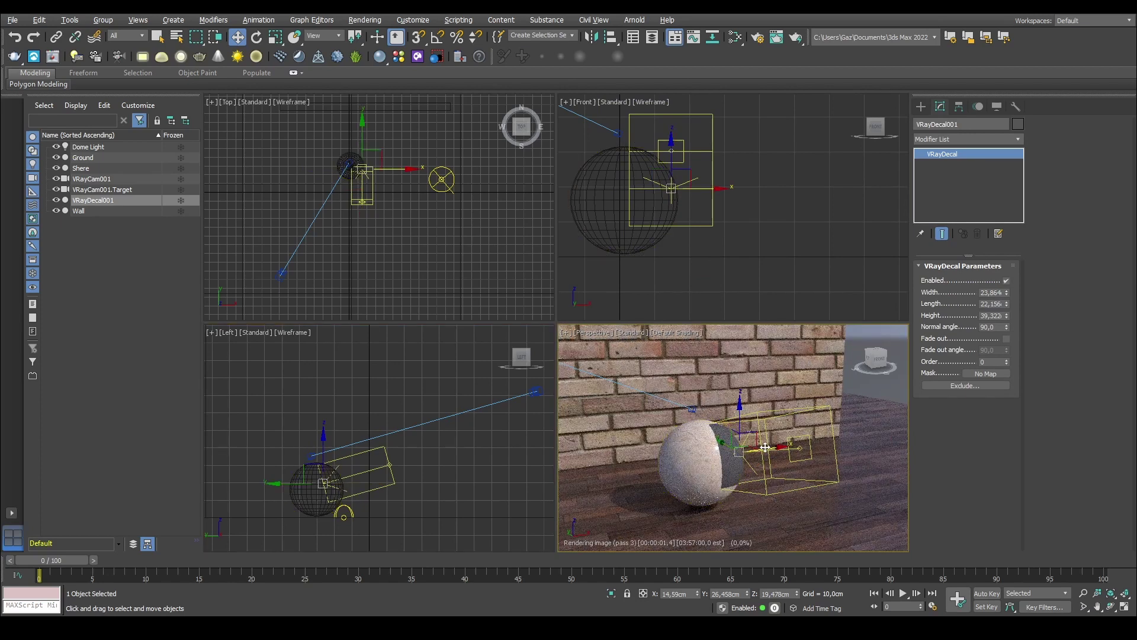
pyautogui.moveTo(784, 447); pyautogui.dragTo(751, 448)
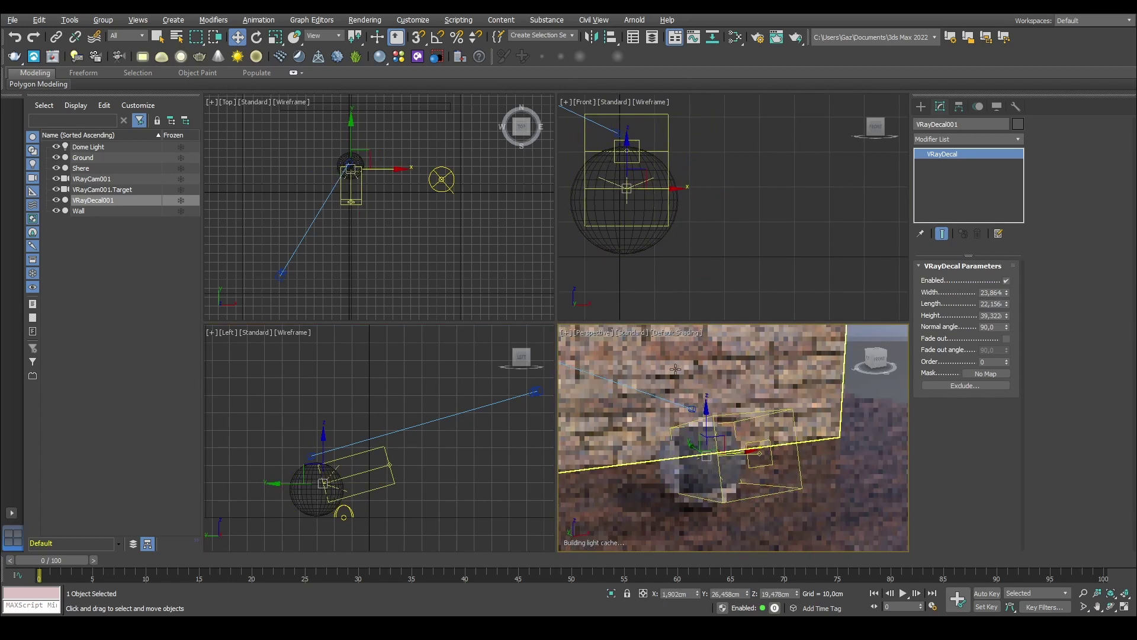
# Turn off V-Ray Viewport IPR in the Perspective view and maximize that view on the sphere.
pyautogui.click(630, 333)
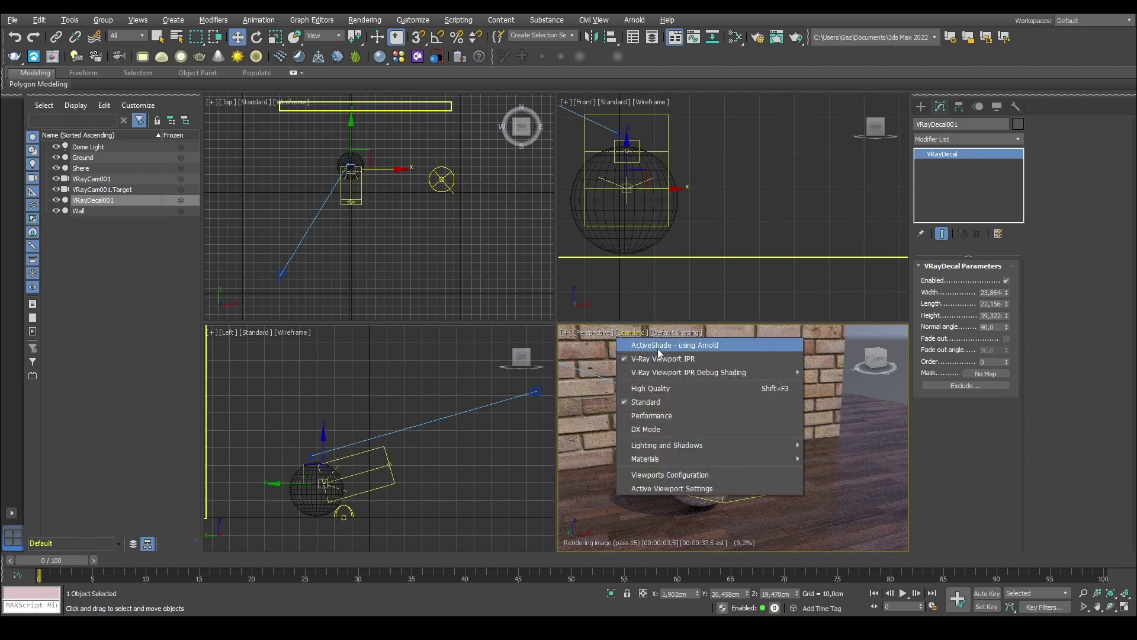
pyautogui.click(659, 360)
pyautogui.click(630, 333)
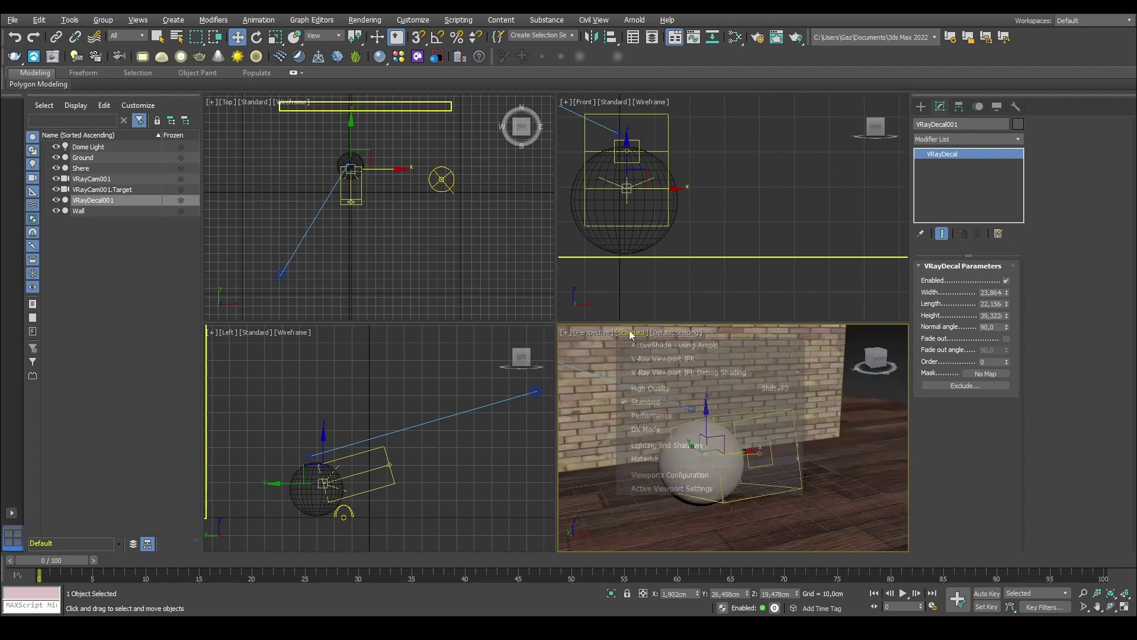
pyautogui.click(872, 390)
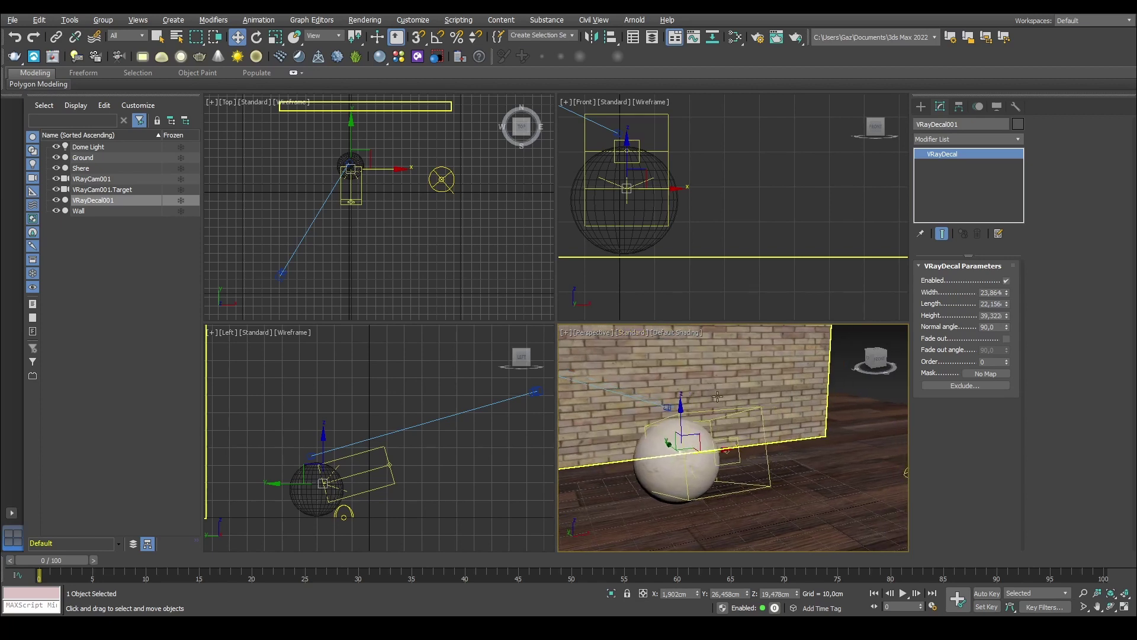
pyautogui.hotkey('alt', 'w')
pyautogui.scroll(3, 704, 360)
pyautogui.keyDown('alt'); pyautogui.moveTo(663, 357); pyautogui.dragTo(692, 237, button='middle'); pyautogui.keyUp('alt')
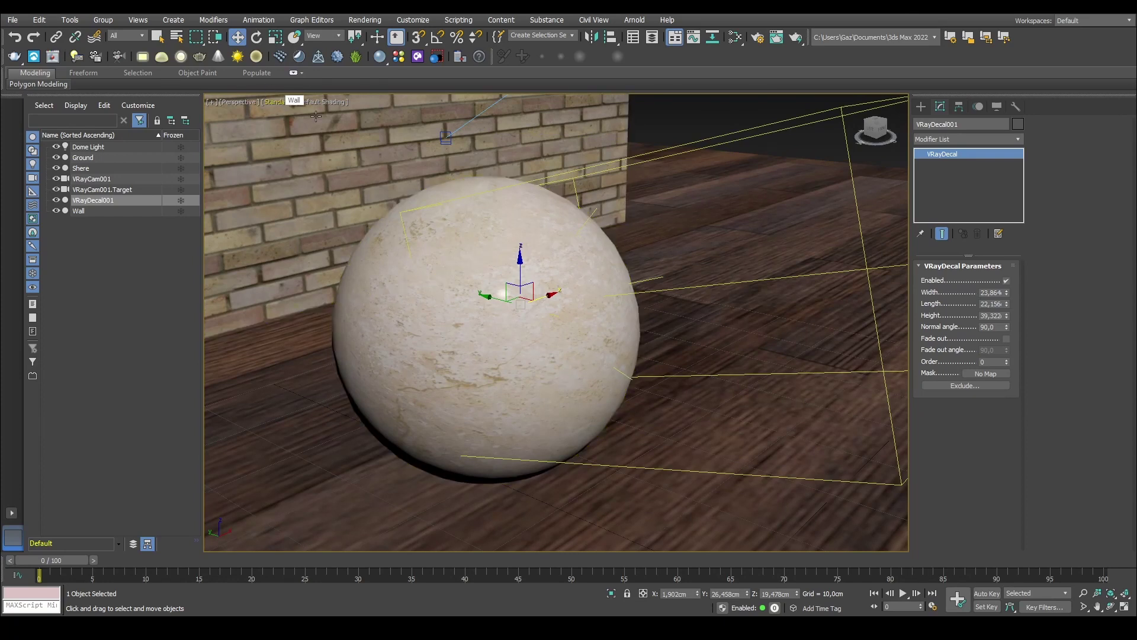
# Bring up the V-Ray Frame Buffer to look at its render controls, and close it.
pyautogui.rightClick(669, 249)
pyautogui.click(705, 389)
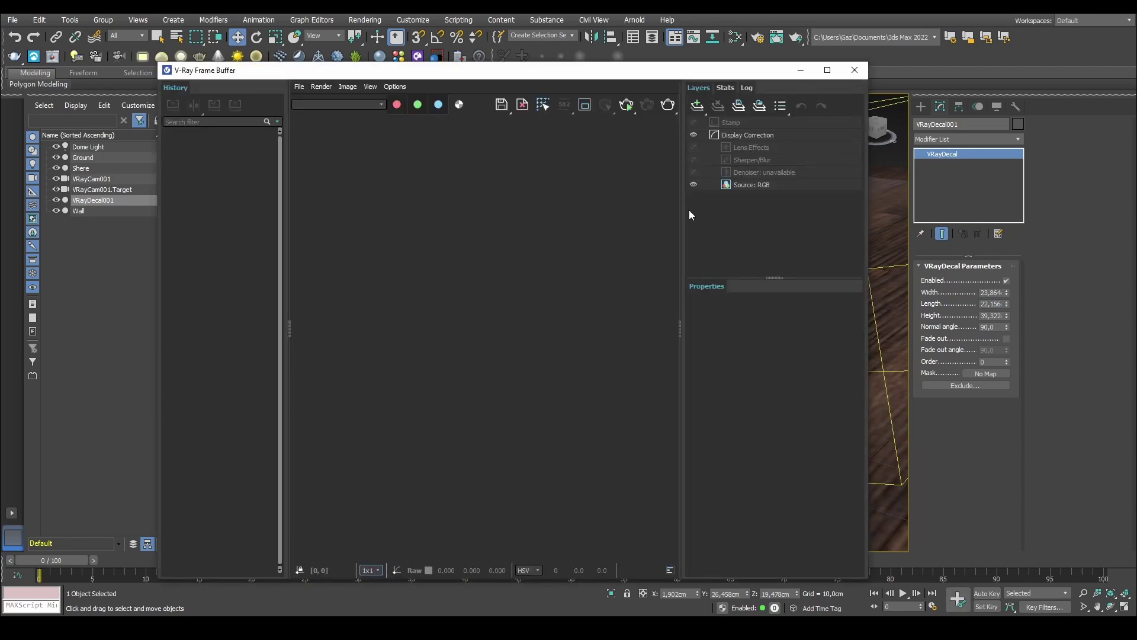
pyautogui.moveTo(572, 81); pyautogui.dragTo(517, 93)
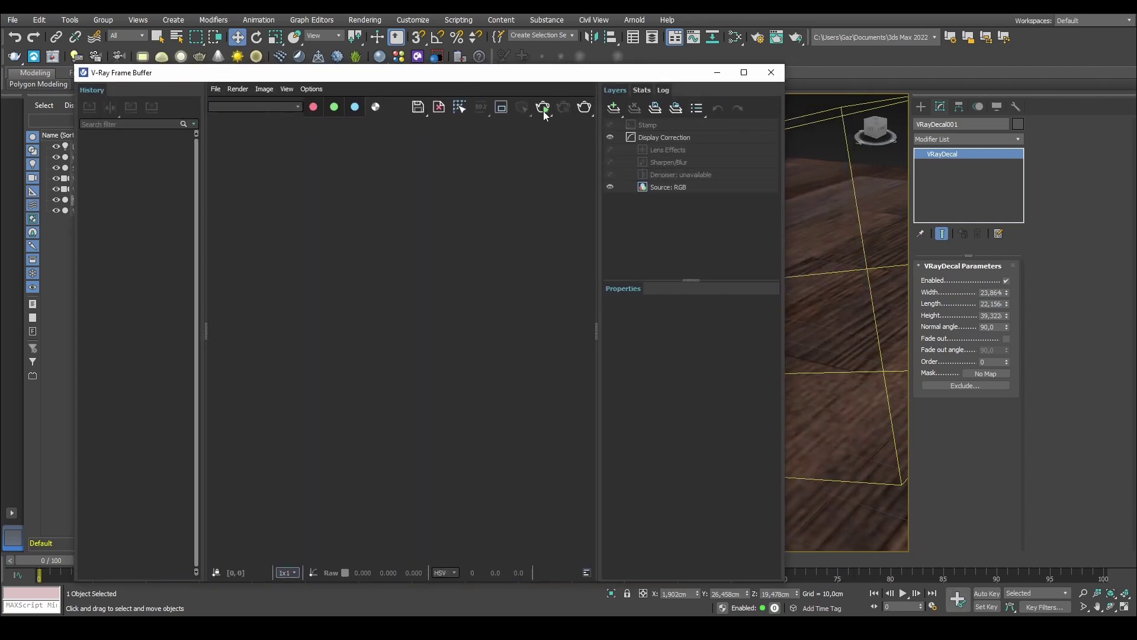
pyautogui.click(771, 73)
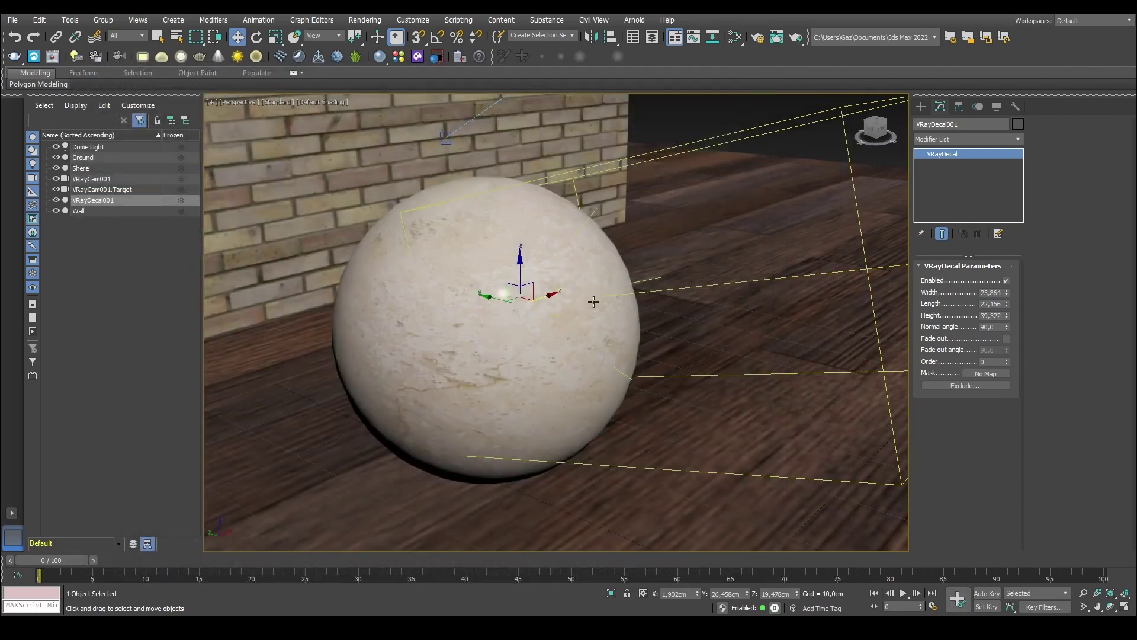
# Turn on V-Ray Viewport IPR in the maximized Perspective view and deselect the decal.
pyautogui.click(283, 102)
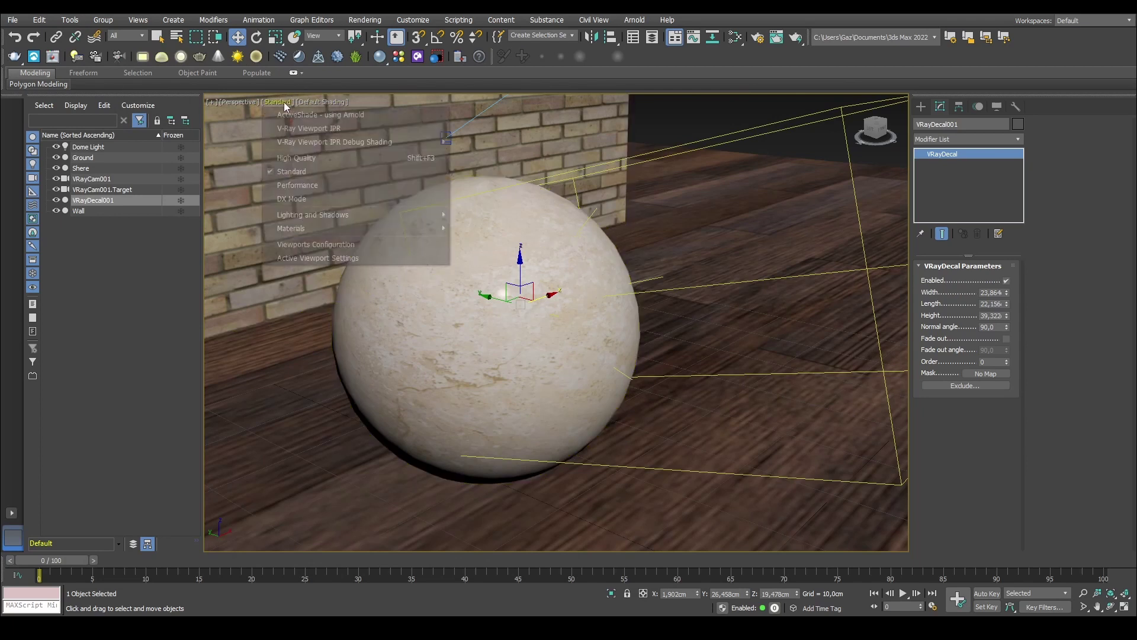
pyautogui.click(344, 129)
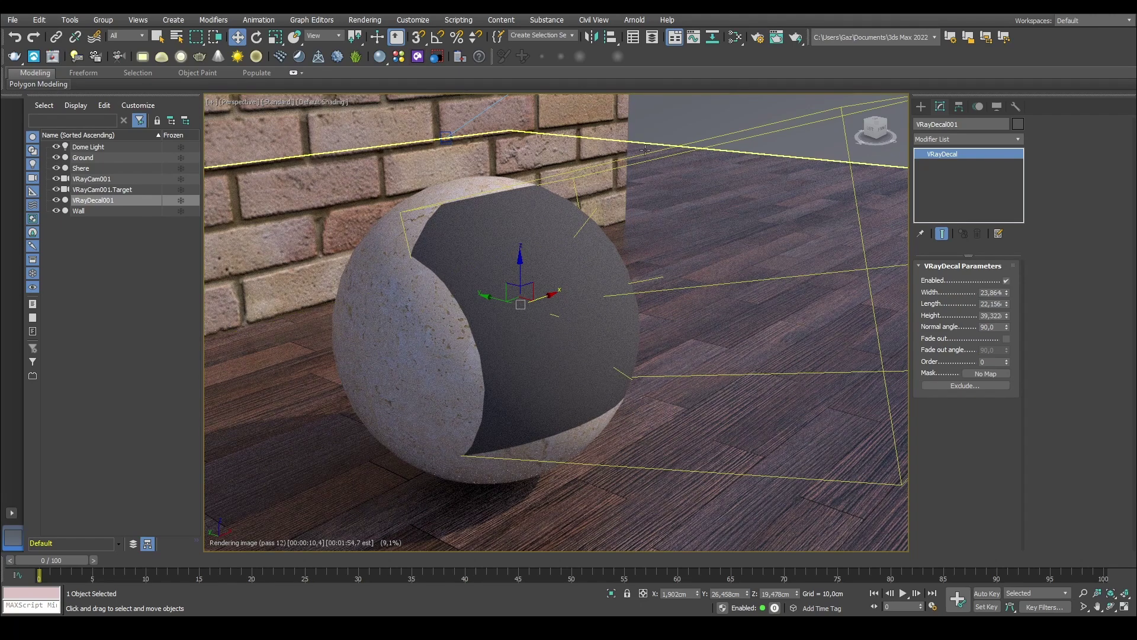
pyautogui.moveTo(645, 150); pyautogui.dragTo(791, 229, button='middle')
pyautogui.scroll(-5, 641, 211)
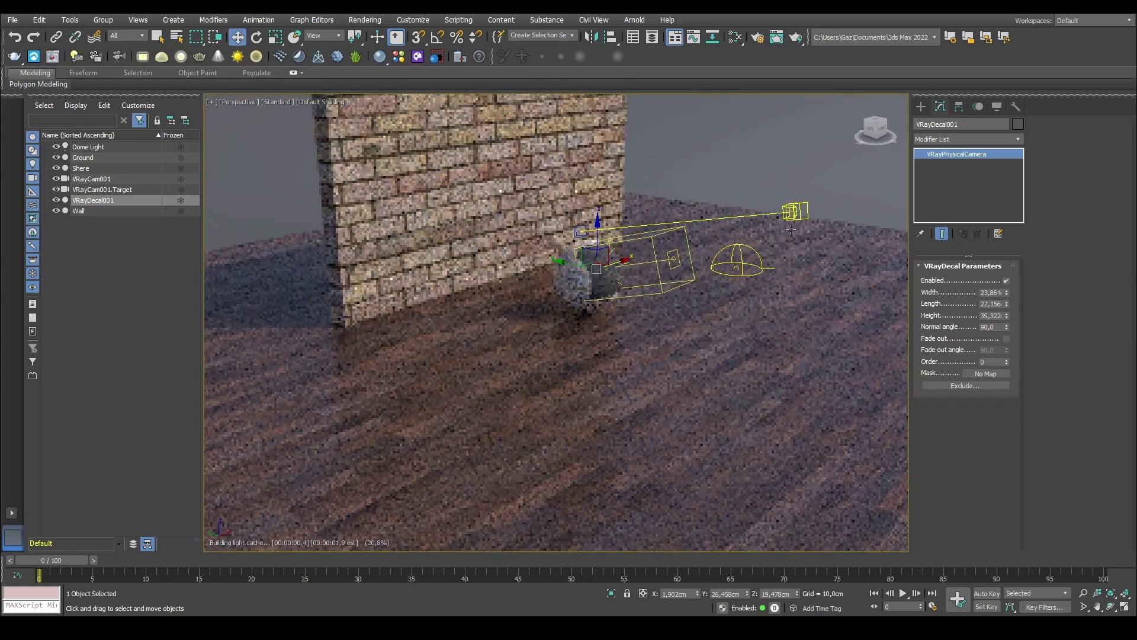
pyautogui.click(693, 224)
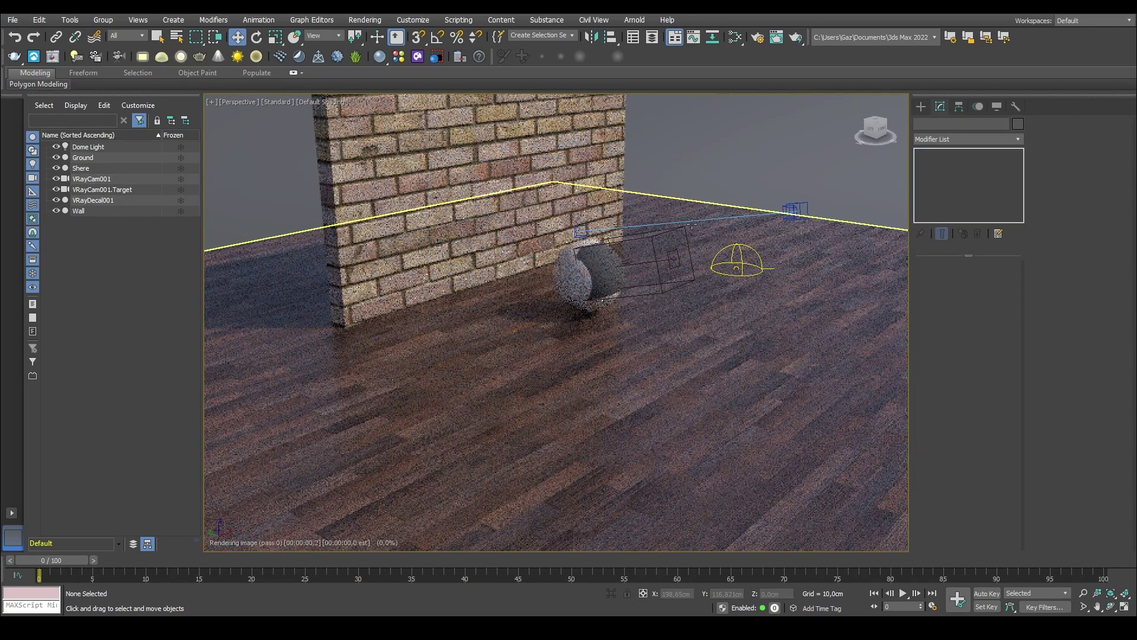
# Review the exposure control type and its V-Ray camera settings in Environment and Effects, and close the dialog.
pyautogui.press('8')
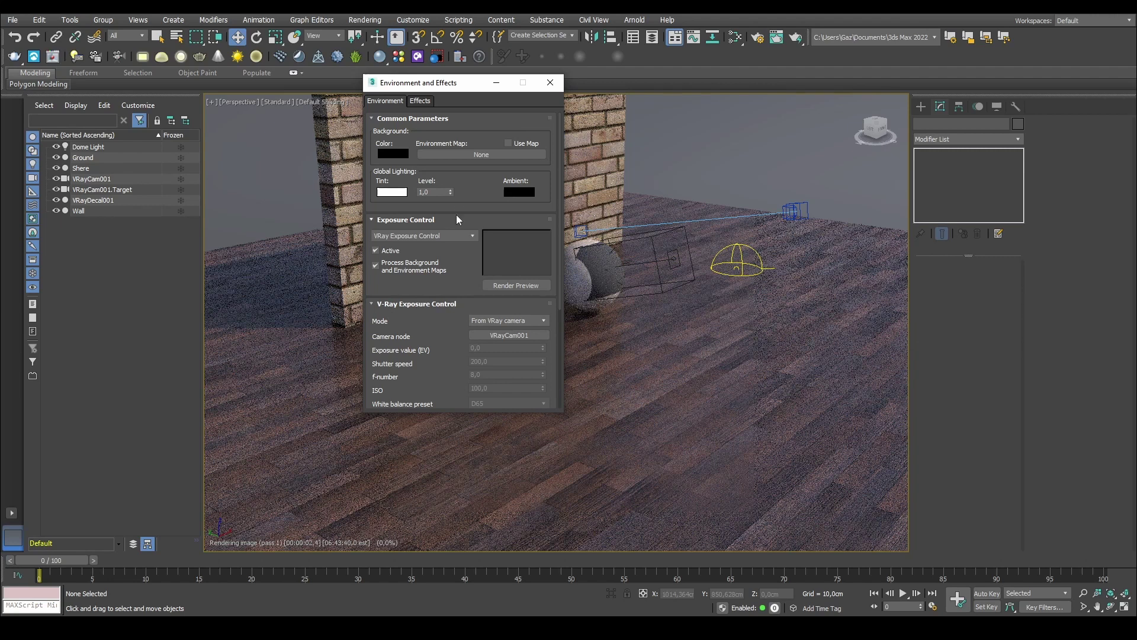
pyautogui.moveTo(423, 81); pyautogui.dragTo(433, 77)
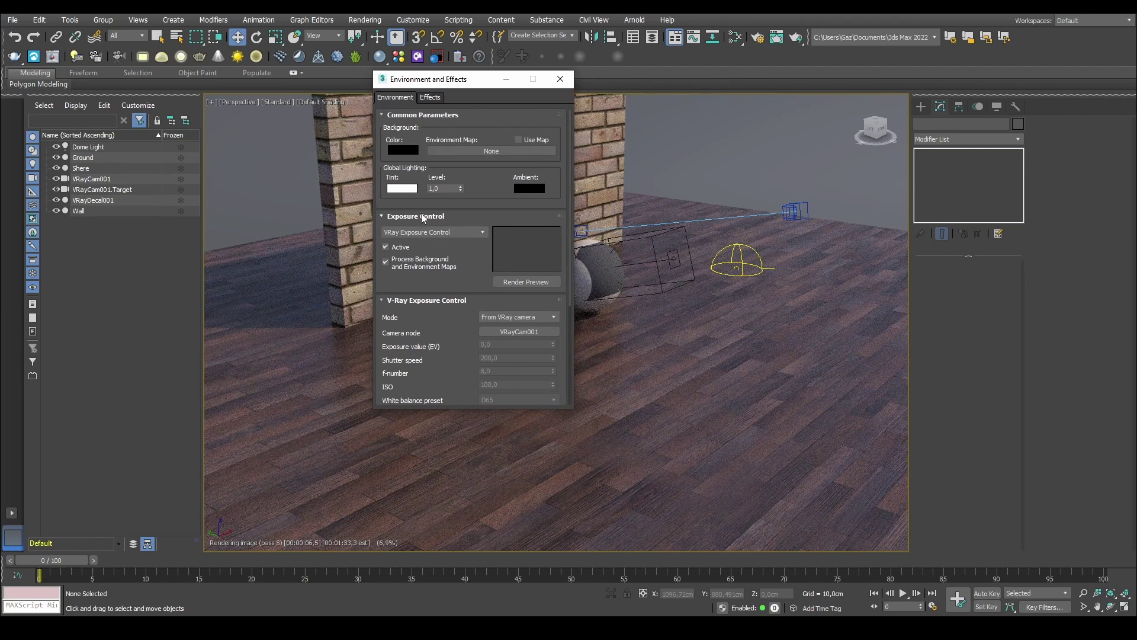
pyautogui.click(419, 232)
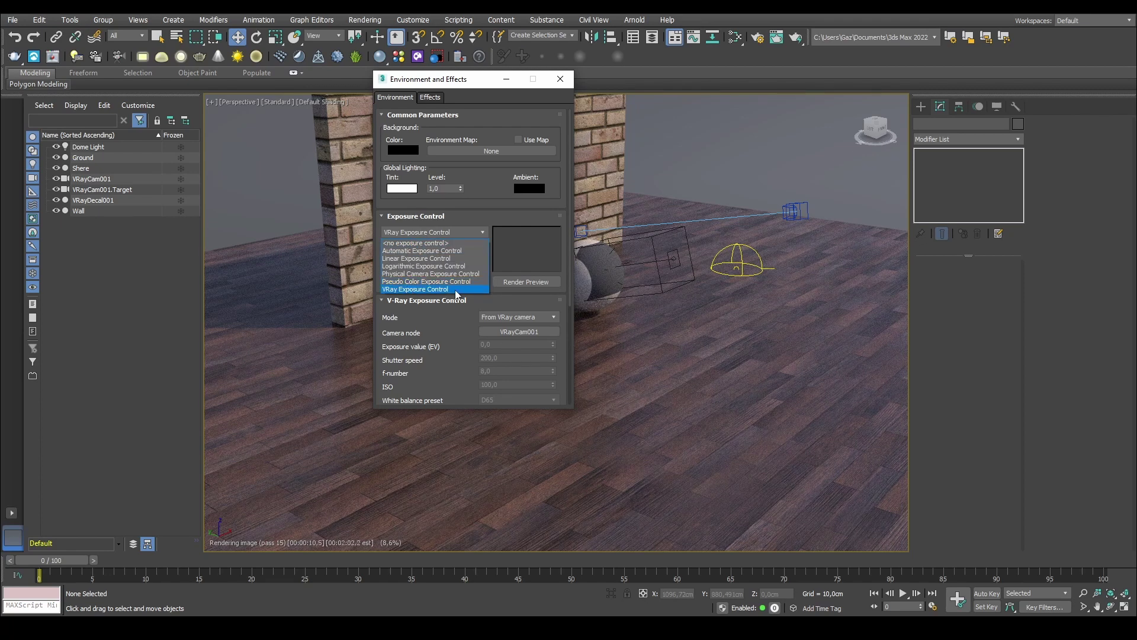
pyautogui.click(442, 312)
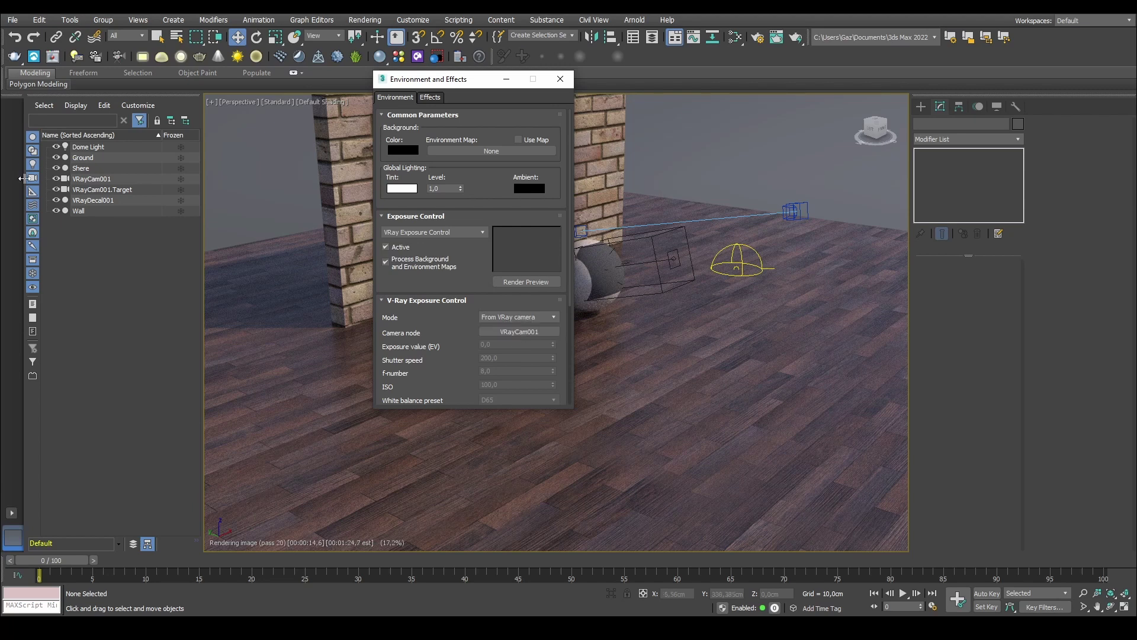
pyautogui.click(560, 84)
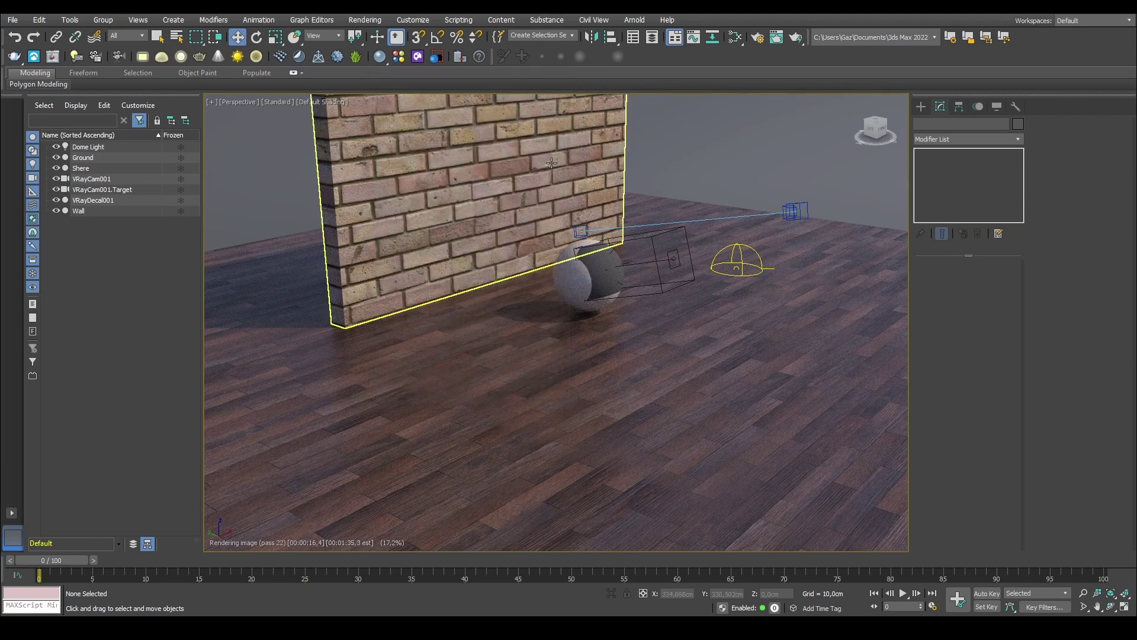
# Try an F-Number of 8 on the V-Ray physical camera, set it back to 12, and deselect the camera.
pyautogui.scroll(3, 651, 240)
pyautogui.moveTo(757, 198); pyautogui.dragTo(649, 272, button='middle')
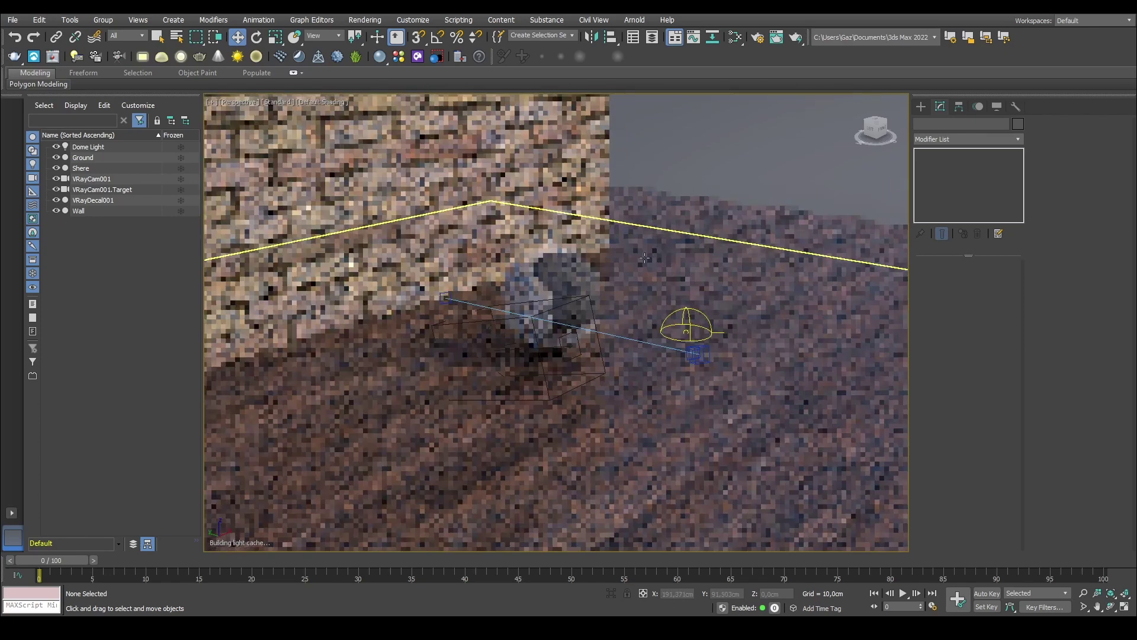
pyautogui.click(698, 355)
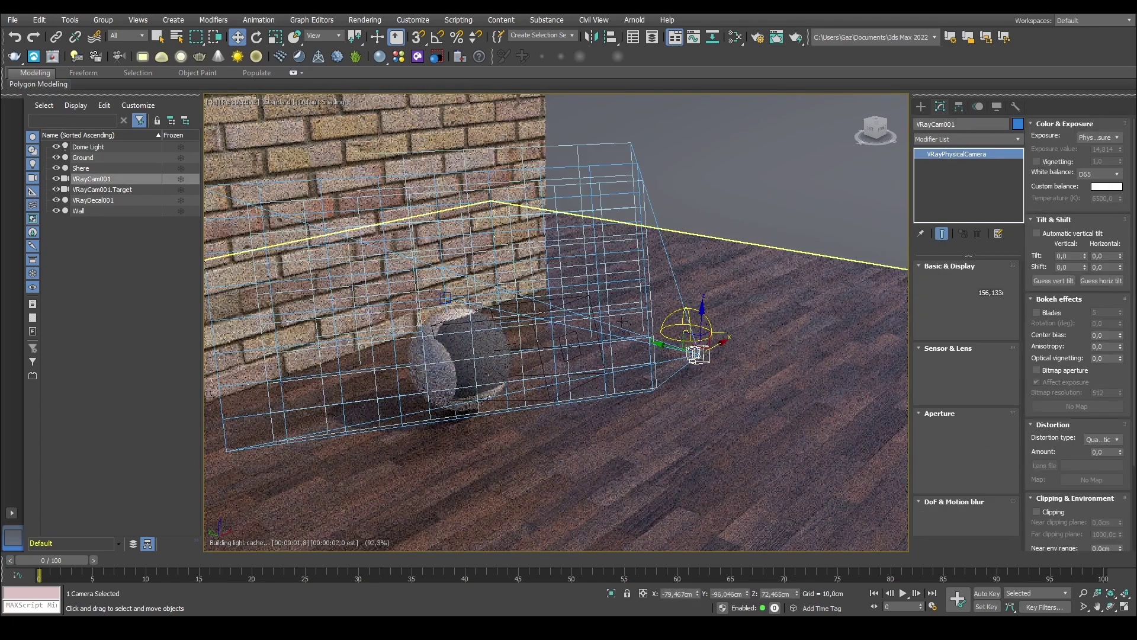
pyautogui.scroll(3, 720, 304)
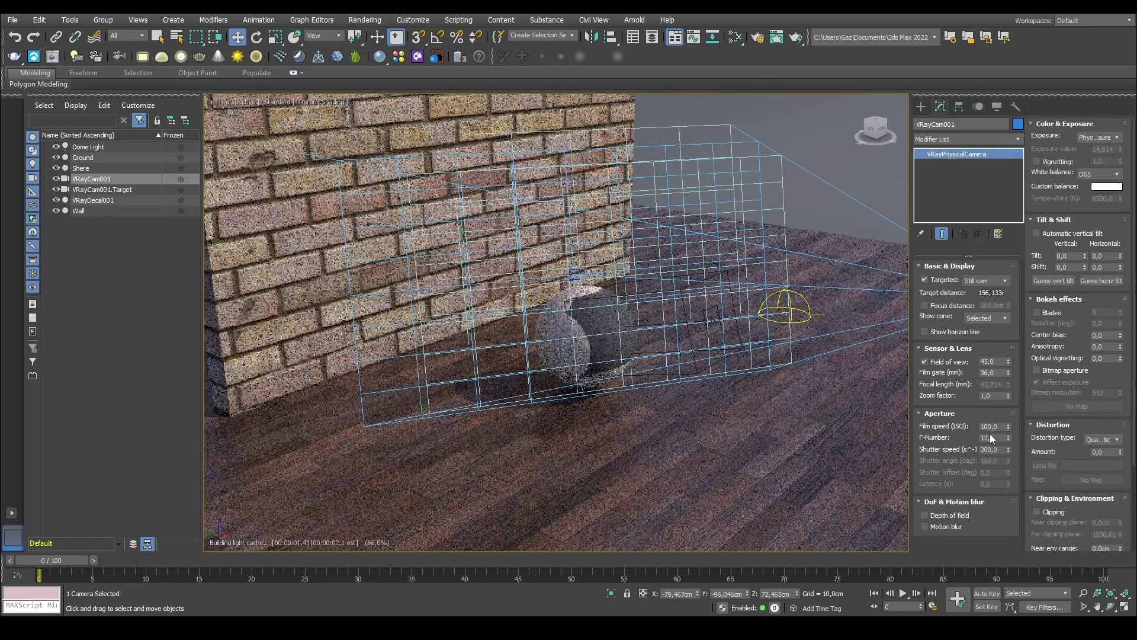
pyautogui.click(997, 438)
pyautogui.write('8')
pyautogui.press('Return')
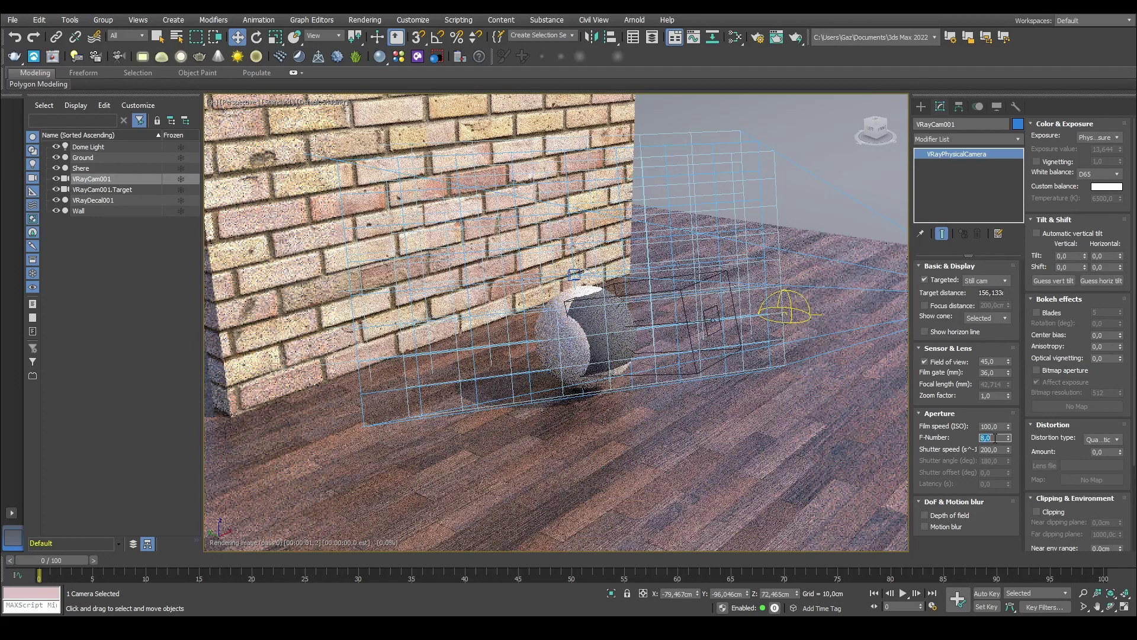
pyautogui.write('12')
pyautogui.press('Return')
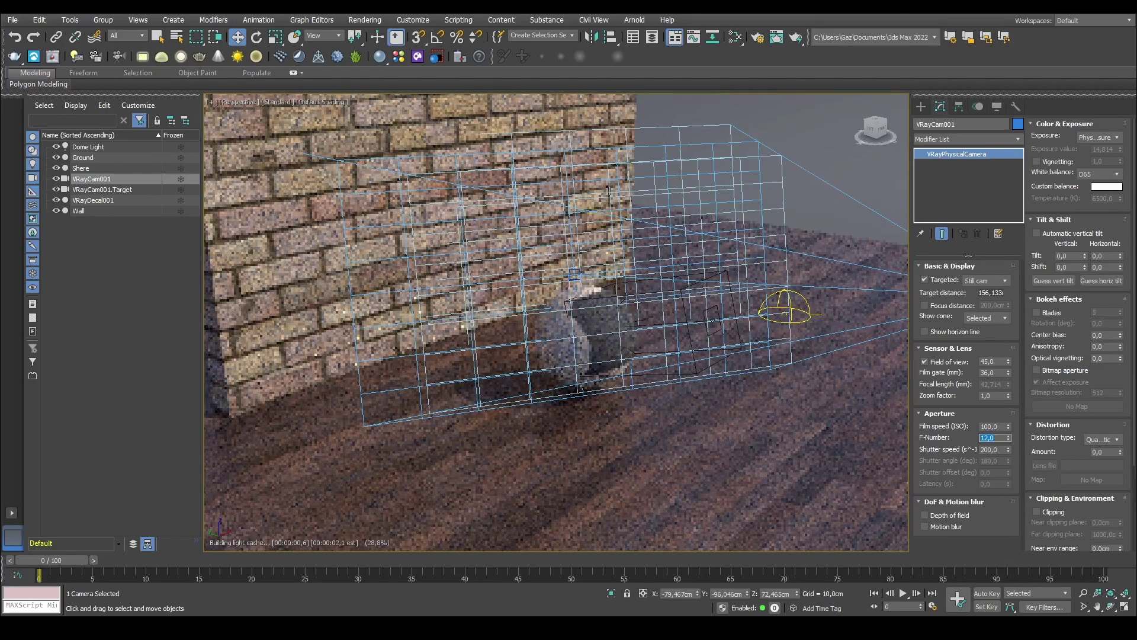
pyautogui.click(758, 128)
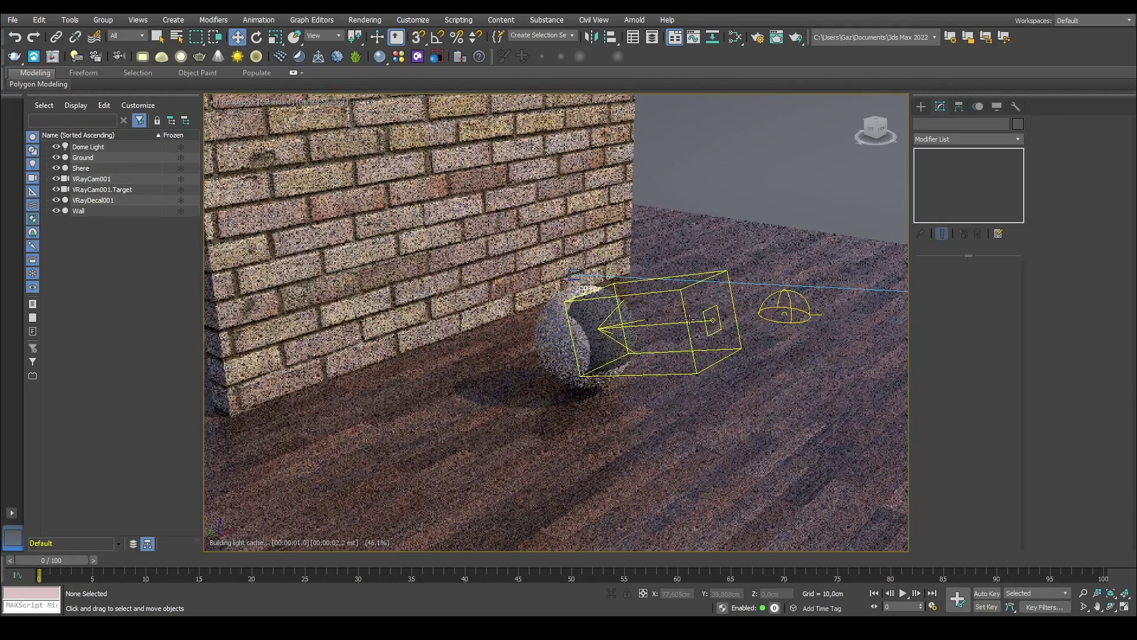
# Select the decal around the sphere and add a VRayMtl in the Slate Material Editor.
pyautogui.click(687, 311)
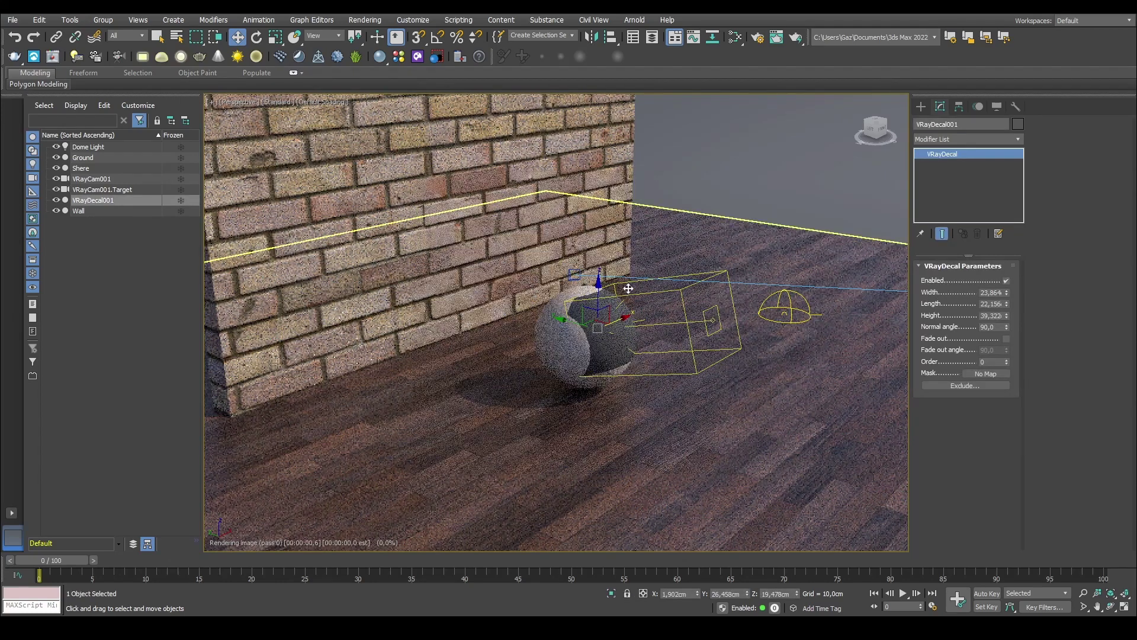
pyautogui.scroll(3, 675, 305)
pyautogui.scroll(6, 675, 305)
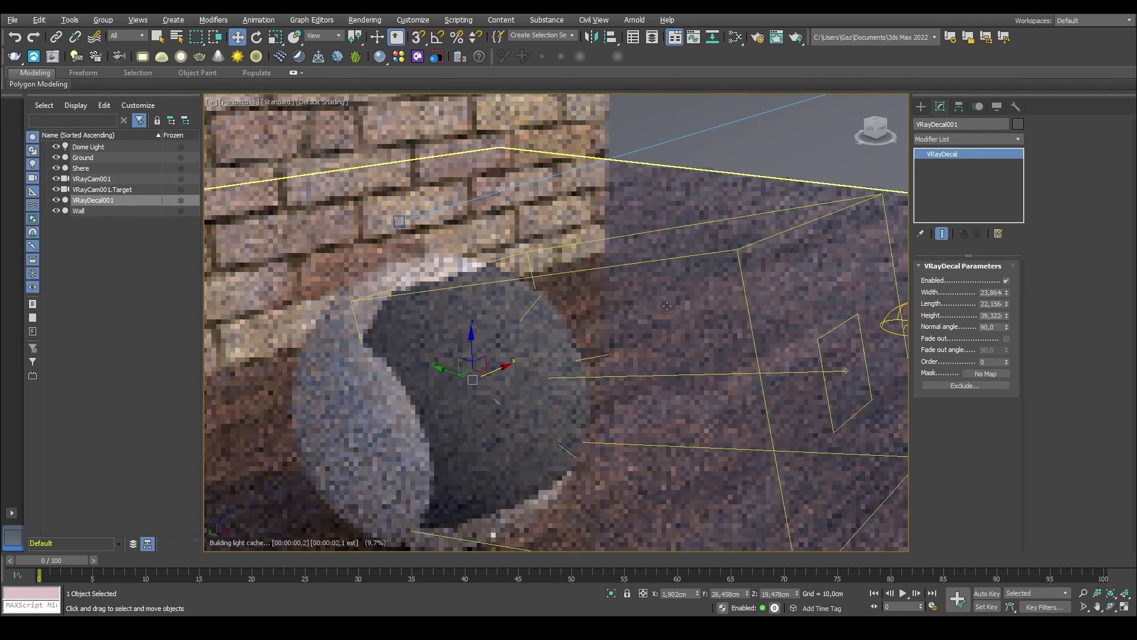
pyautogui.scroll(-3, 732, 285)
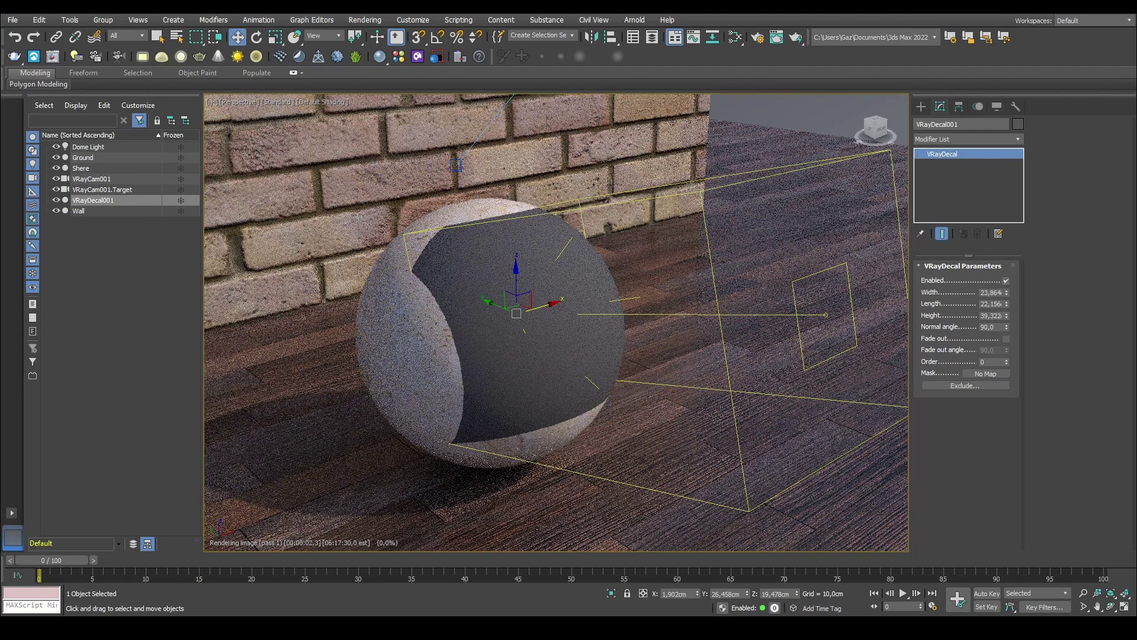
pyautogui.press('m')
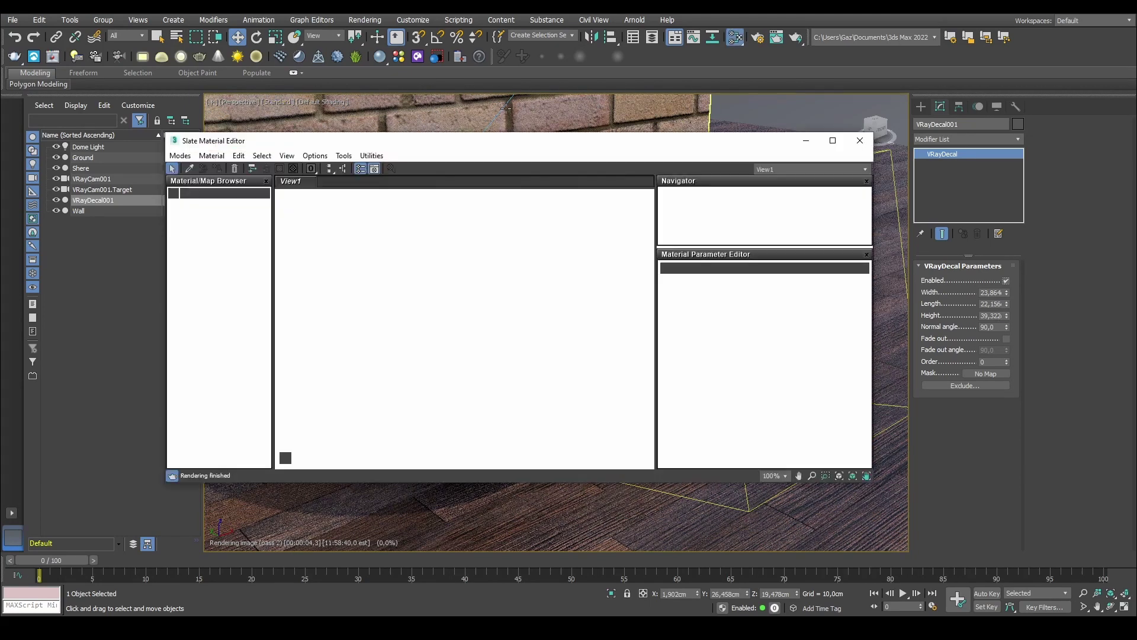
pyautogui.rightClick(430, 239)
pyautogui.moveTo(463, 246)
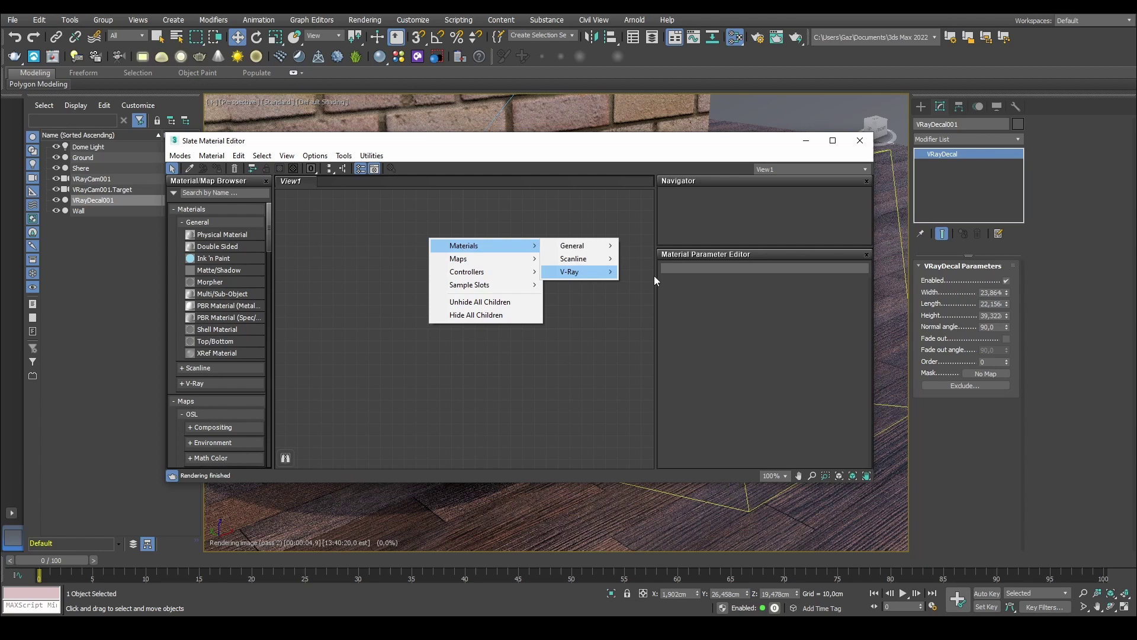
pyautogui.moveTo(661, 342)
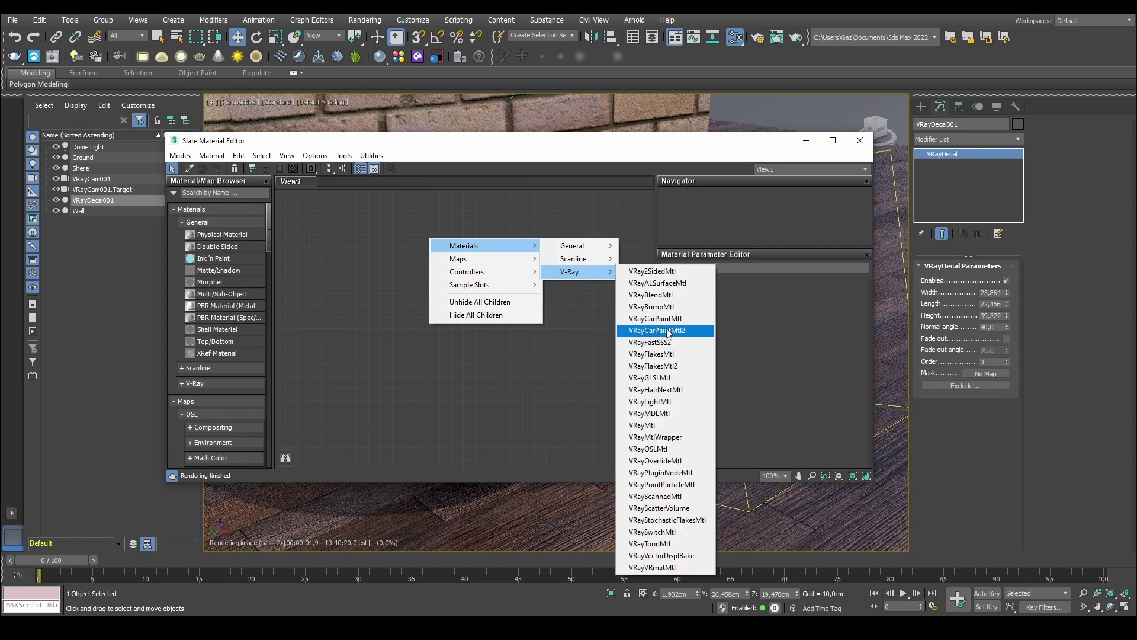
pyautogui.click(661, 427)
# Set the new VRayMtl's diffuse colour to pure red (255, 0, 0).
pyautogui.click(730, 295)
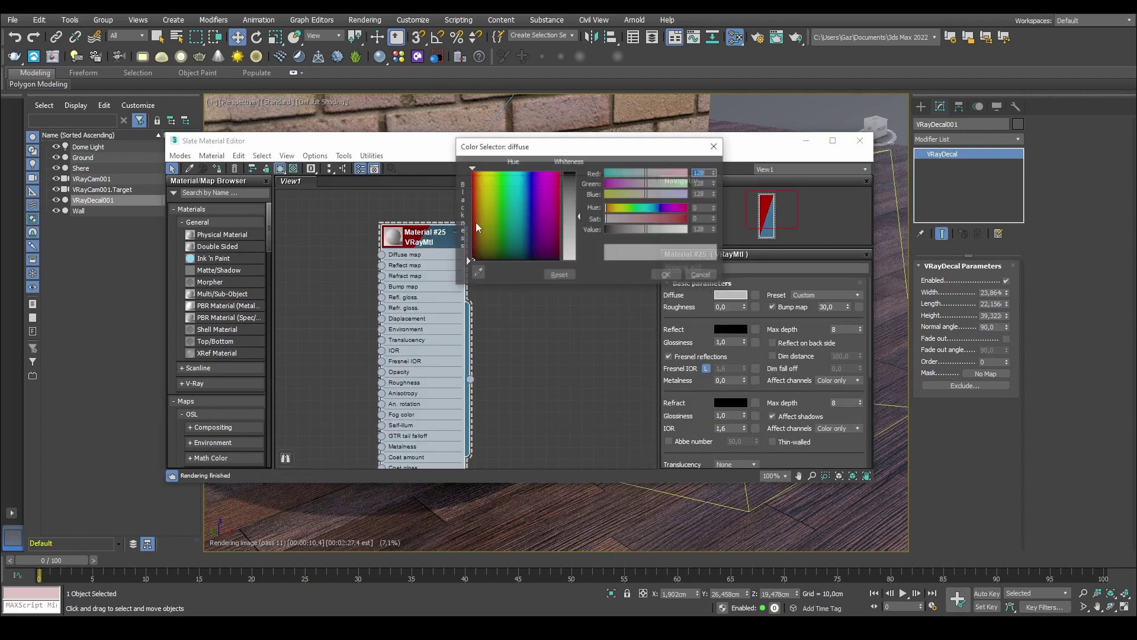
pyautogui.moveTo(491, 196); pyautogui.dragTo(471, 170)
pyautogui.moveTo(562, 191); pyautogui.dragTo(567, 172)
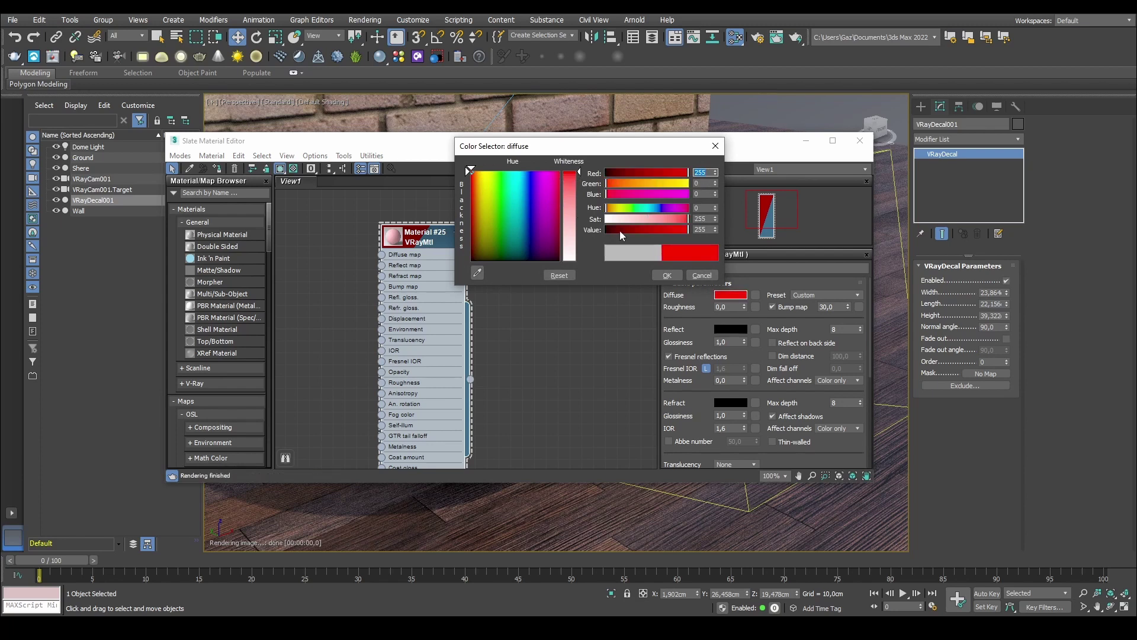
pyautogui.click(667, 275)
# Set the red material's reflection colour to grey with a value of 82 and its reflection glossiness to 0.7.
pyautogui.click(727, 331)
pyautogui.click(640, 264)
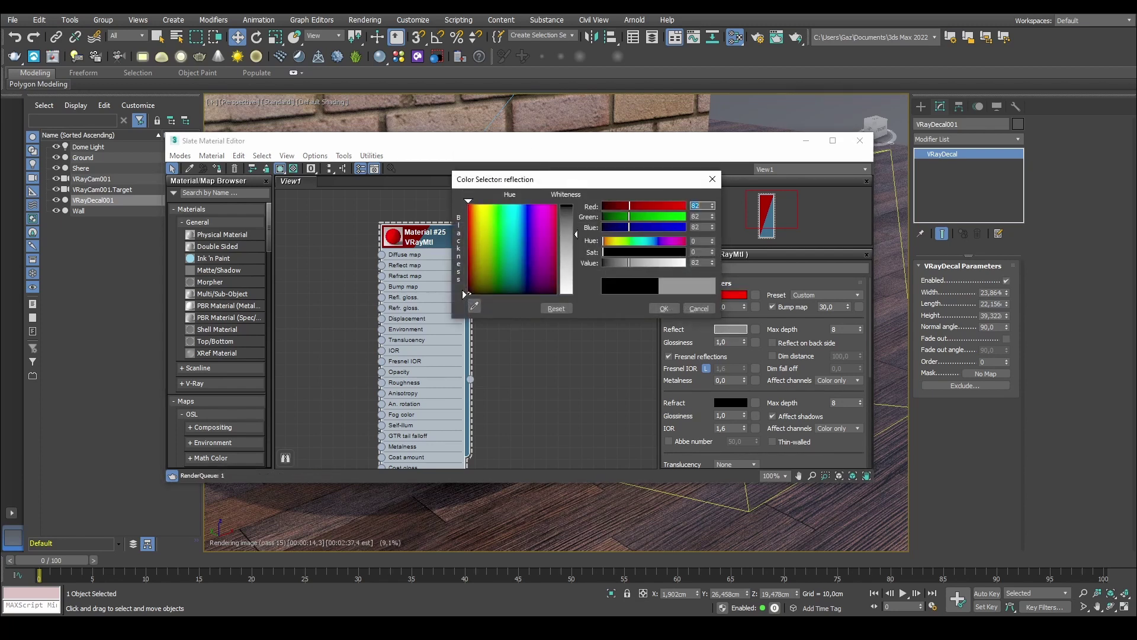
pyautogui.click(664, 308)
pyautogui.moveTo(744, 342)
pyautogui.mouseDown()
pyautogui.moveTo(748, 356)
pyautogui.moveTo(744, 337)
pyautogui.mouseUp()
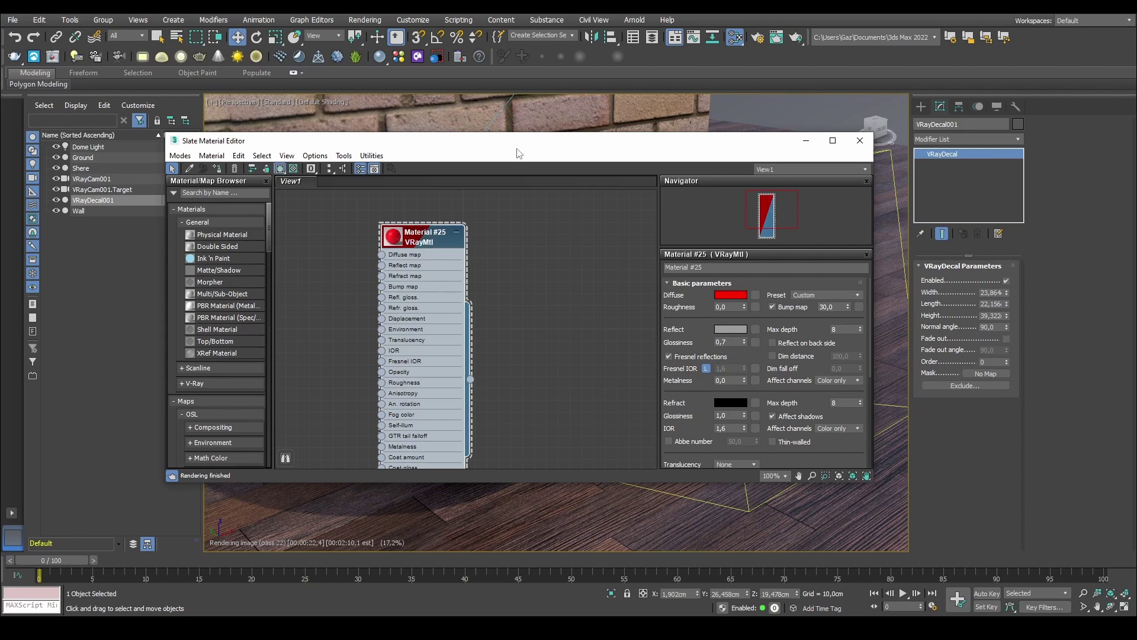
# Assign the red VRayMtl to the selected decal and close the material editor.
pyautogui.moveTo(520, 144); pyautogui.dragTo(293, 112)
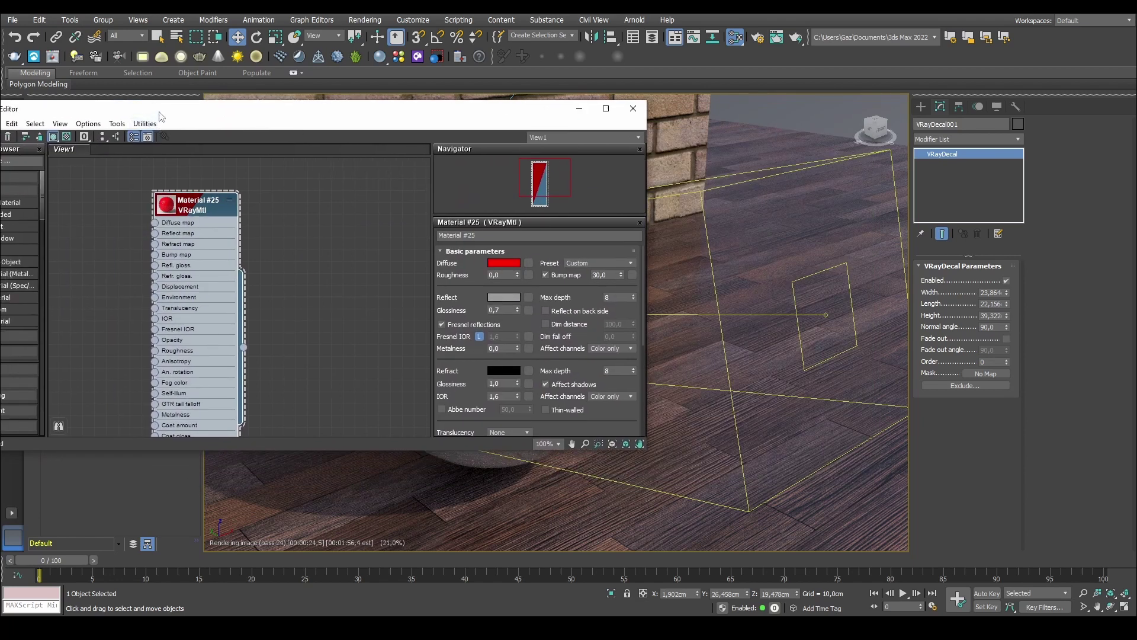
pyautogui.moveTo(157, 109); pyautogui.dragTo(280, 102)
pyautogui.moveTo(408, 104); pyautogui.dragTo(154, 104)
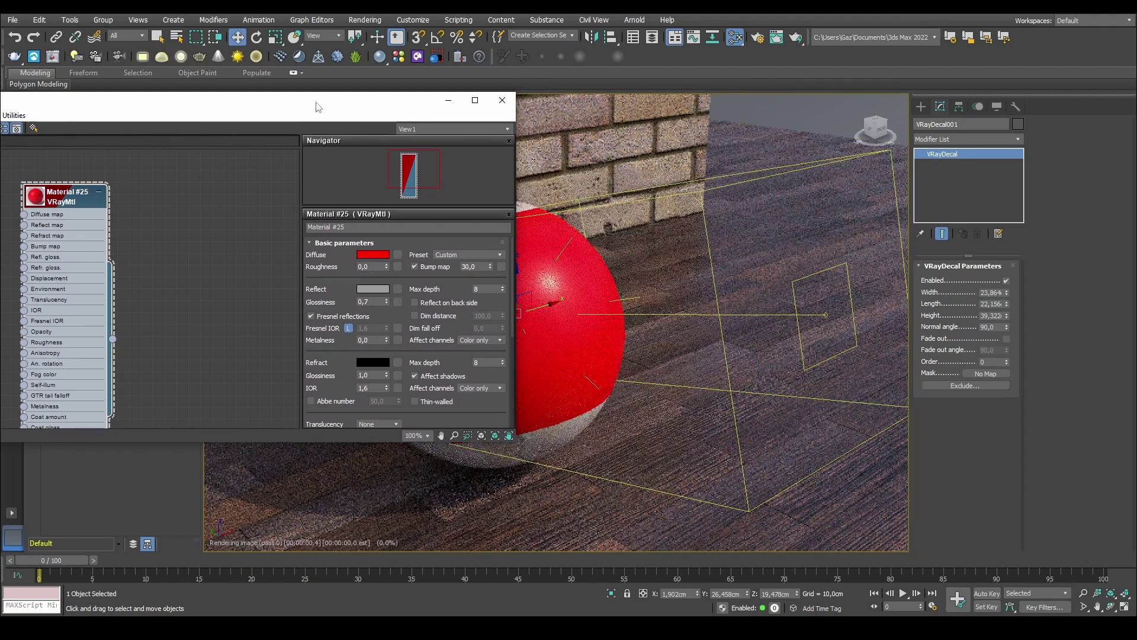
pyautogui.moveTo(322, 103); pyautogui.dragTo(482, 235)
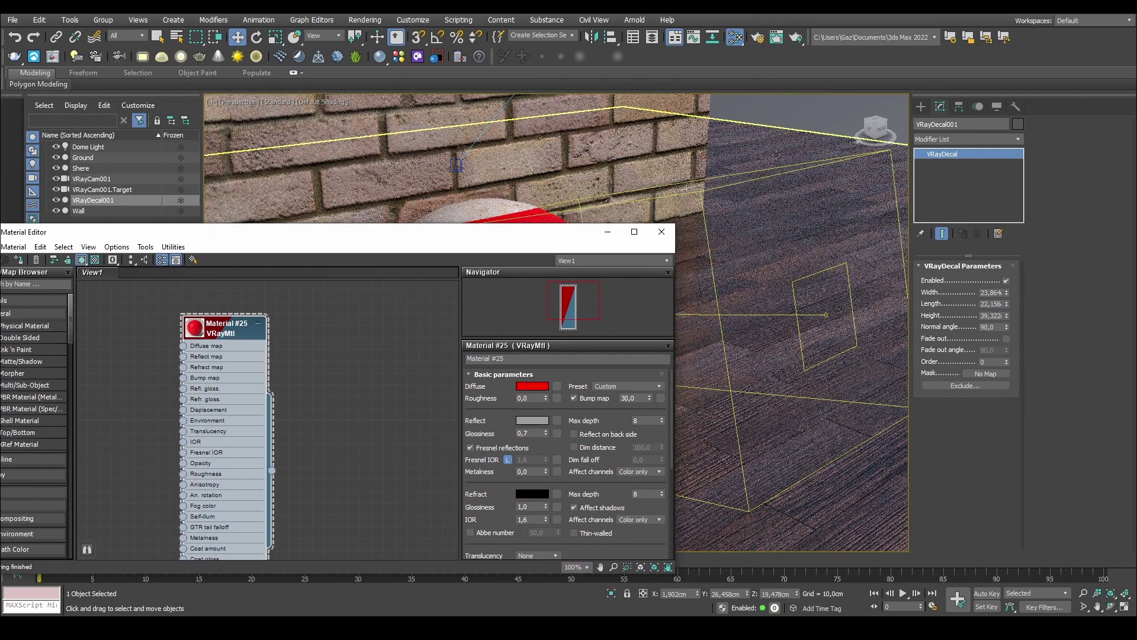
pyautogui.moveTo(104, 236); pyautogui.dragTo(193, 219)
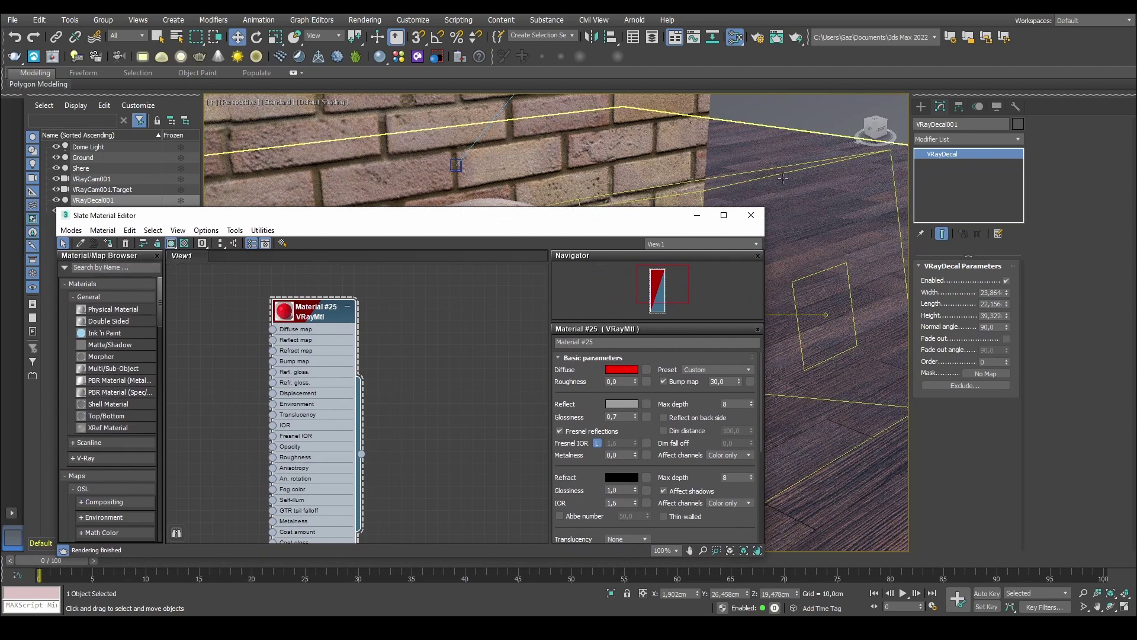
pyautogui.moveTo(681, 215); pyautogui.dragTo(596, 209)
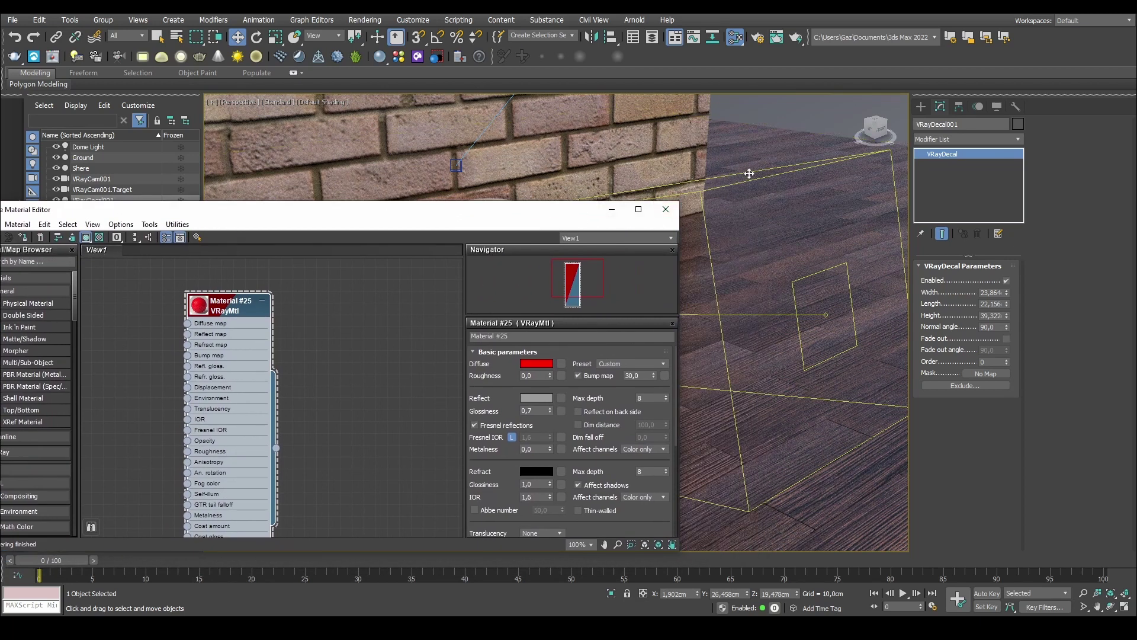
pyautogui.moveTo(247, 306); pyautogui.dragTo(271, 307)
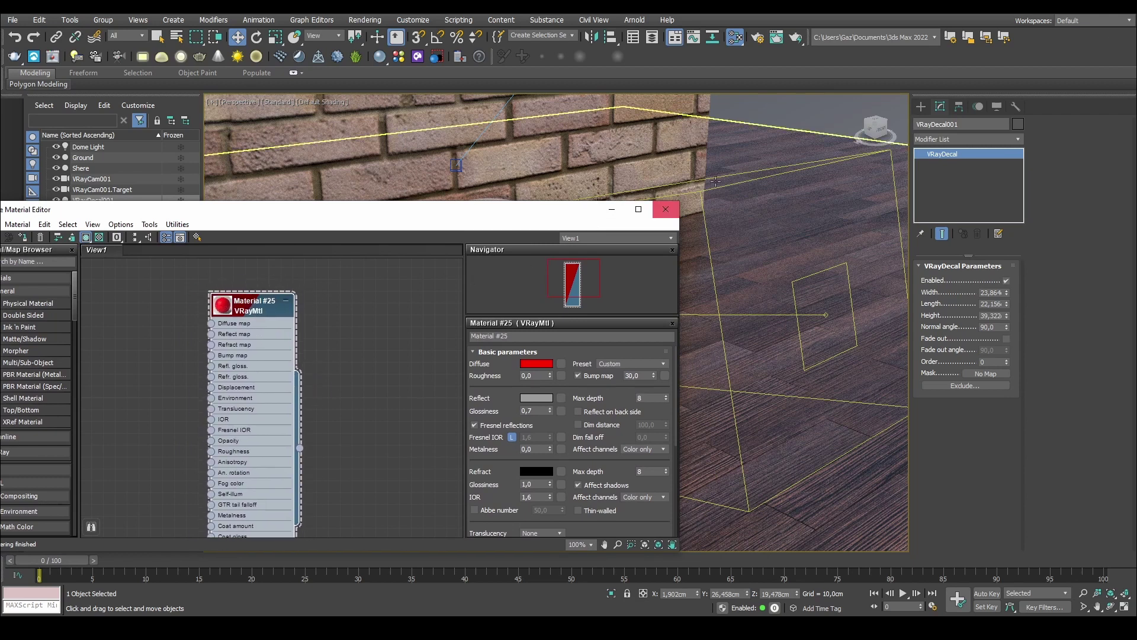
pyautogui.click(666, 209)
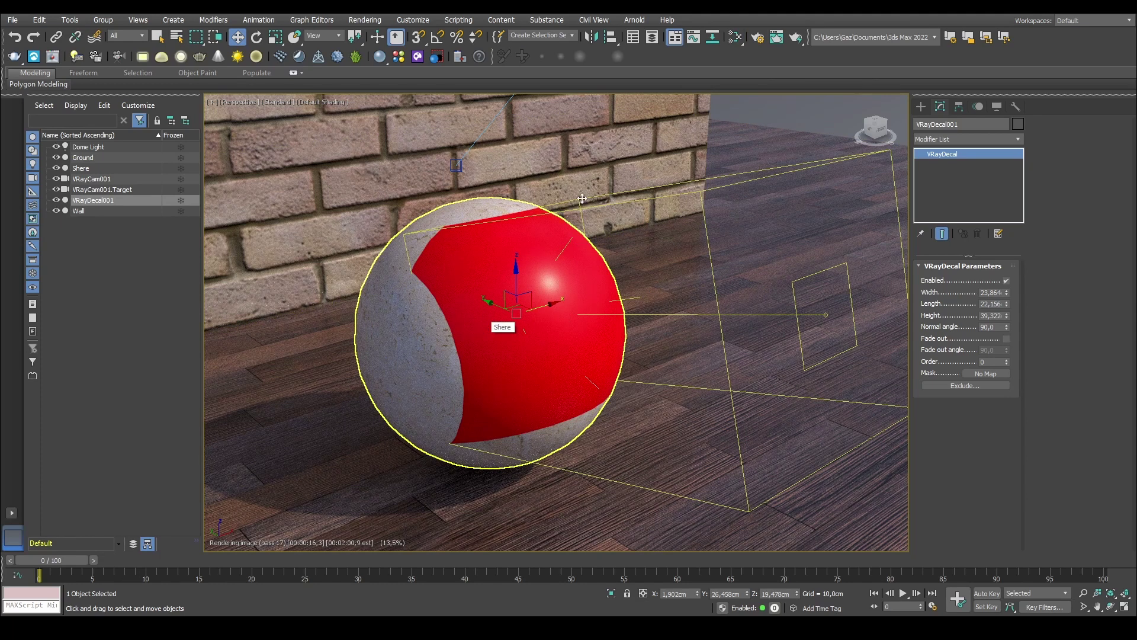
# Lower the decal to a Z of about 6 cm so it projects onto both the sphere and the floor.
pyautogui.keyDown('alt'); pyautogui.moveTo(673, 320); pyautogui.dragTo(666, 285, button='middle'); pyautogui.keyUp('alt')
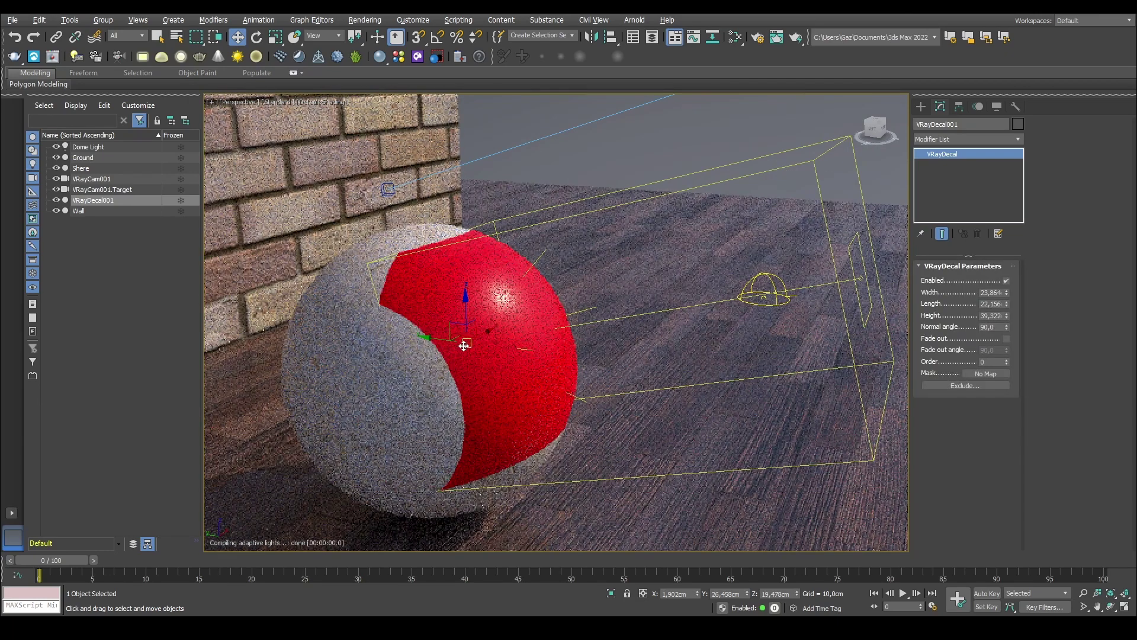
pyautogui.moveTo(463, 302); pyautogui.dragTo(469, 420)
pyautogui.keyDown('alt'); pyautogui.moveTo(645, 314); pyautogui.dragTo(602, 349, button='middle'); pyautogui.keyUp('alt')
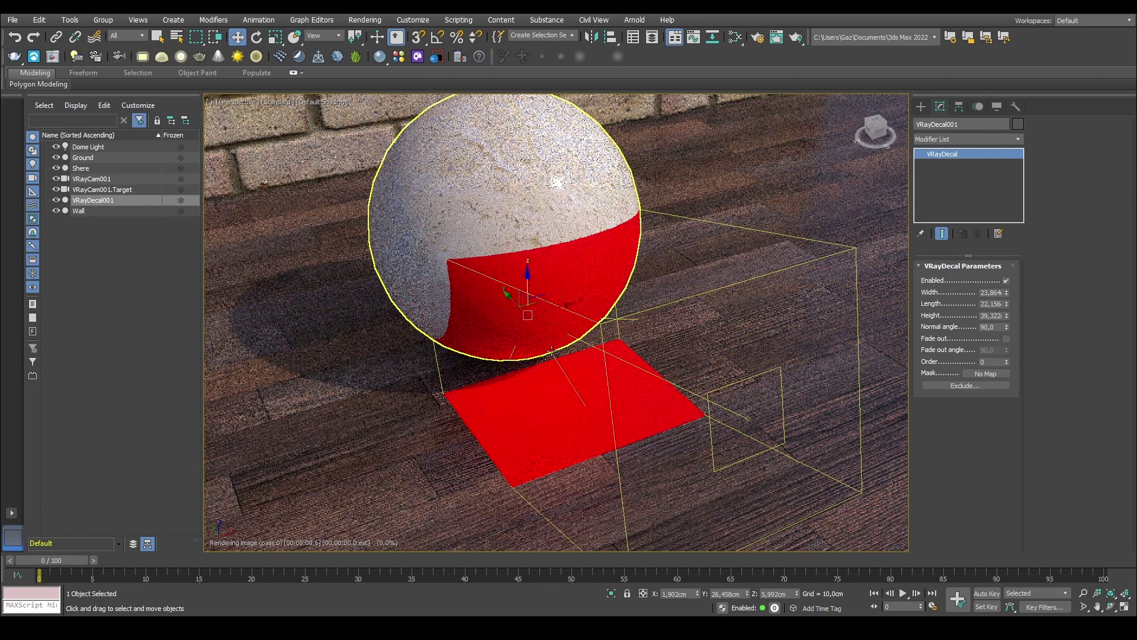
pyautogui.keyDown('alt'); pyautogui.moveTo(630, 382); pyautogui.dragTo(501, 278, button='middle'); pyautogui.keyUp('alt')
pyautogui.scroll(3, 490, 270)
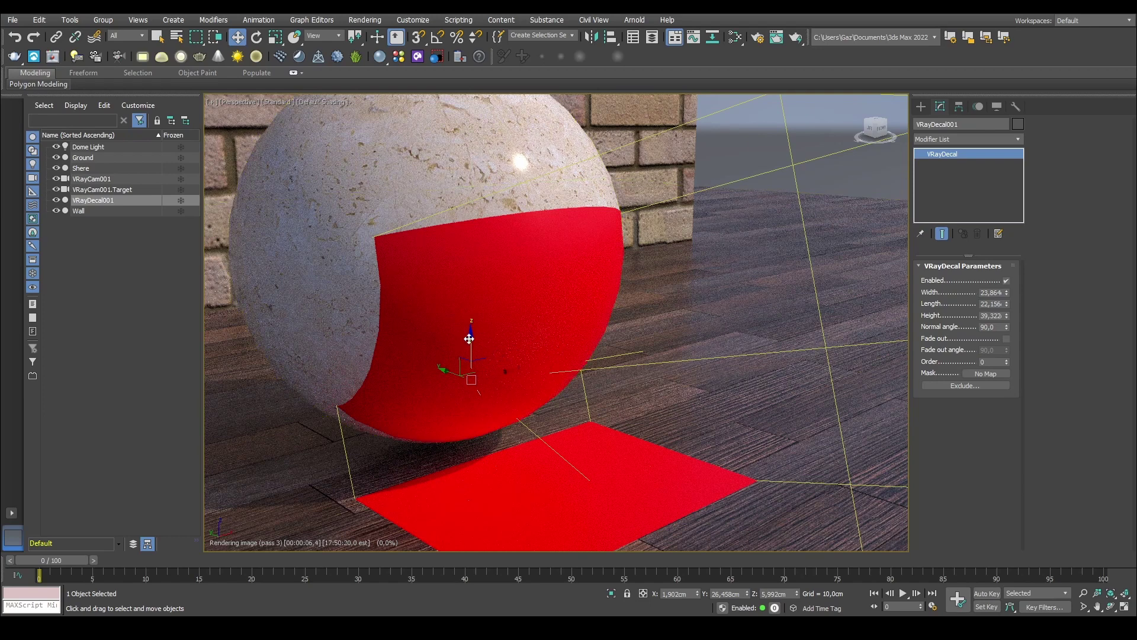
# Raise the decal to a Z of about 18 cm so it projects onto the sphere's front.
pyautogui.moveTo(469, 339); pyautogui.dragTo(472, 185)
pyautogui.moveTo(472, 185); pyautogui.dragTo(495, 282, button='middle')
pyautogui.scroll(3, 494, 281)
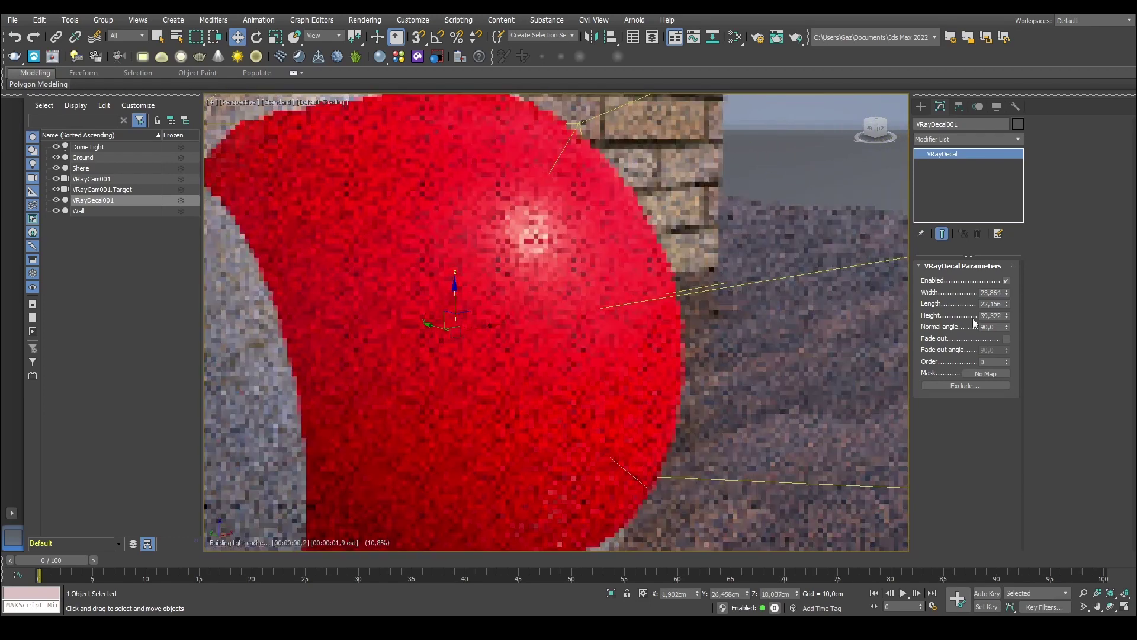
# Turn on the decal's fade out, with a normal angle of 0 and a fade out angle of about 43.7.
pyautogui.click(1006, 338)
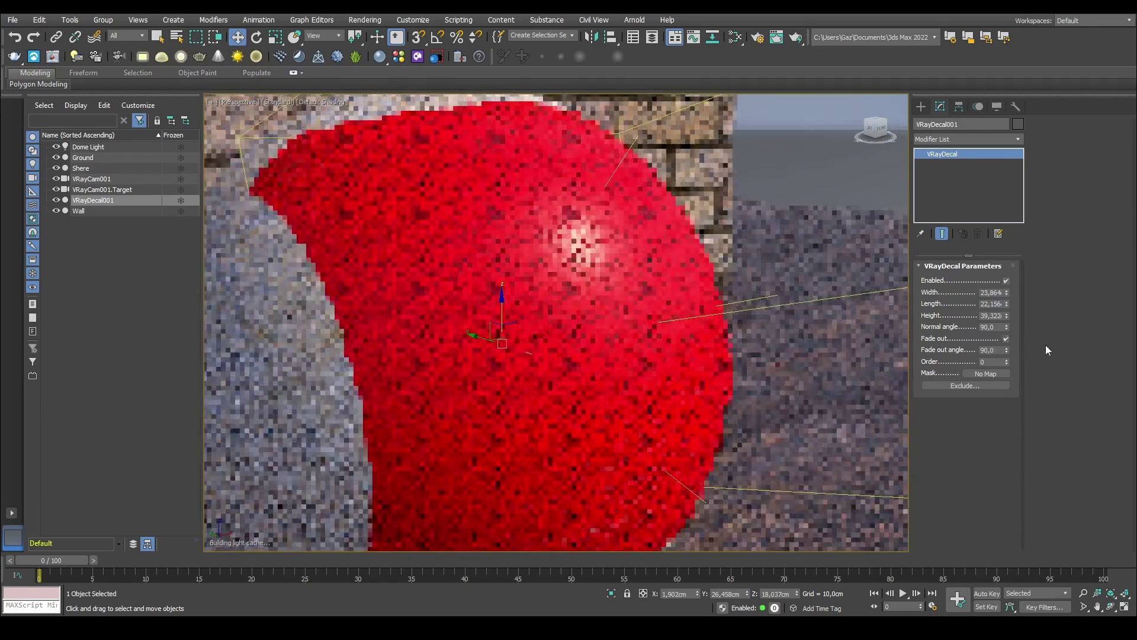
pyautogui.rightClick(1006, 350)
pyautogui.moveTo(1006, 350); pyautogui.dragTo(961, 72)
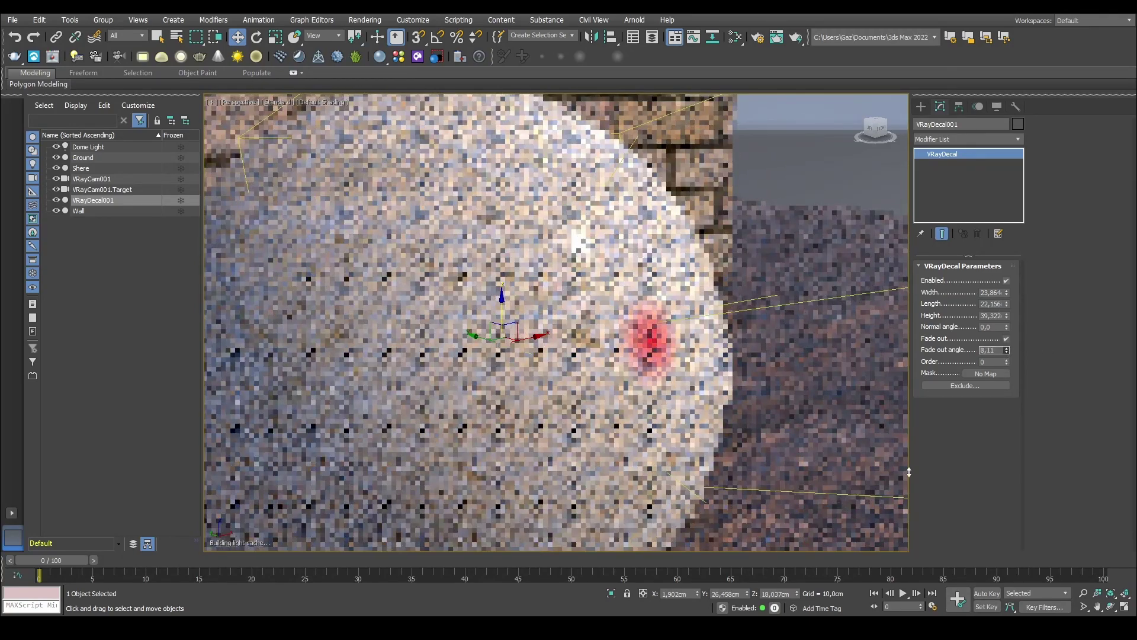
pyautogui.moveTo(876, 250); pyautogui.dragTo(995, 193)
pyautogui.scroll(-5, 590, 342)
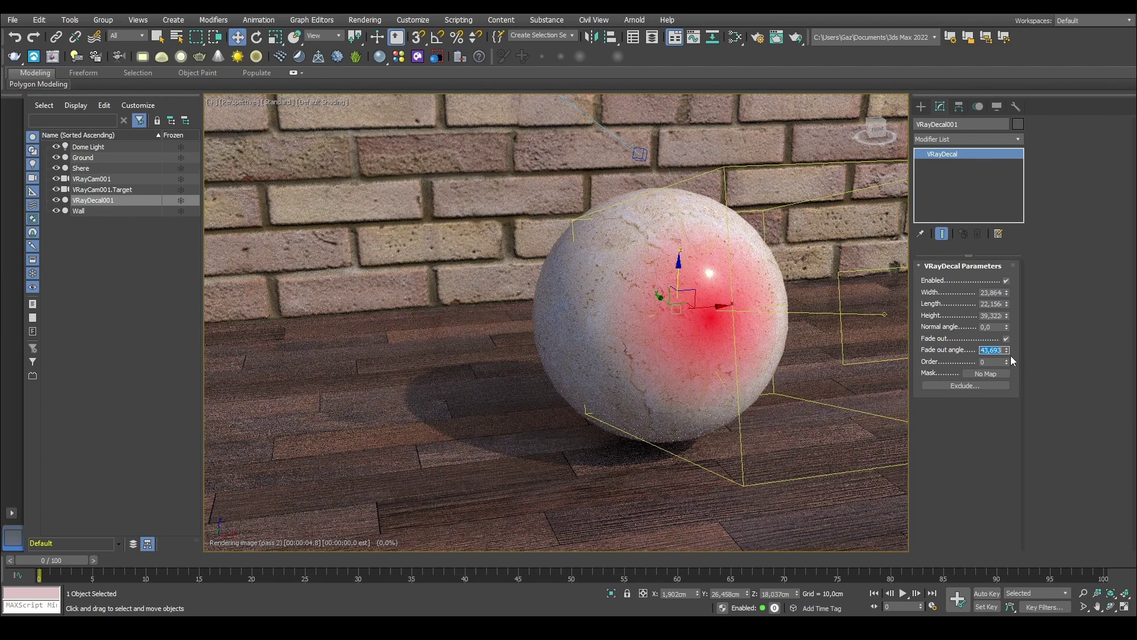
# Set the decal's fade out angle to 90 and turn its fade out off.
pyautogui.write('90')
pyautogui.press('Tab')
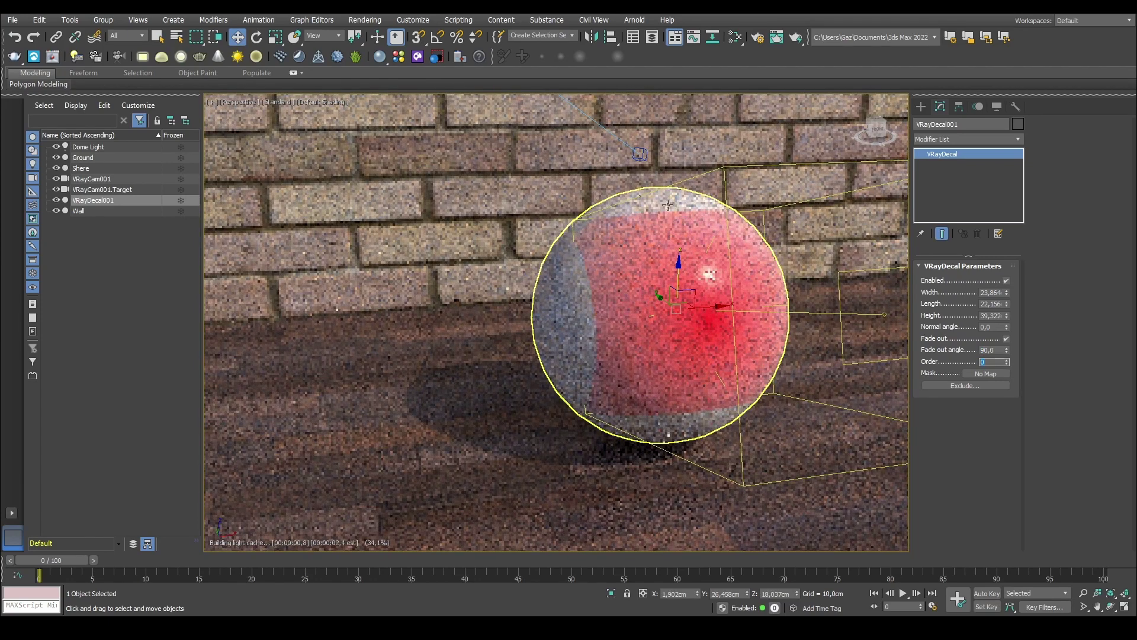
pyautogui.click(1007, 339)
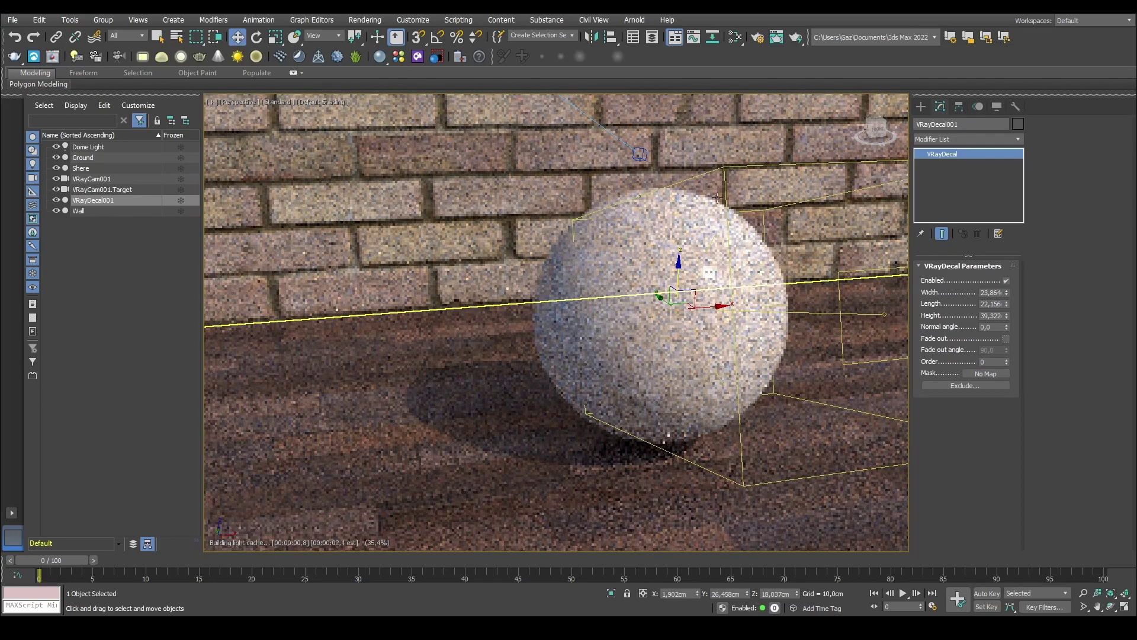
# Move the decal along its projection direction to a Y of about 32.6 cm.
pyautogui.keyDown('alt'); pyautogui.moveTo(790, 314); pyautogui.dragTo(528, 317, button='middle'); pyautogui.keyUp('alt')
pyautogui.moveTo(528, 318); pyautogui.dragTo(496, 307)
pyautogui.keyDown('alt'); pyautogui.moveTo(655, 315); pyautogui.dragTo(670, 317, button='middle'); pyautogui.keyUp('alt')
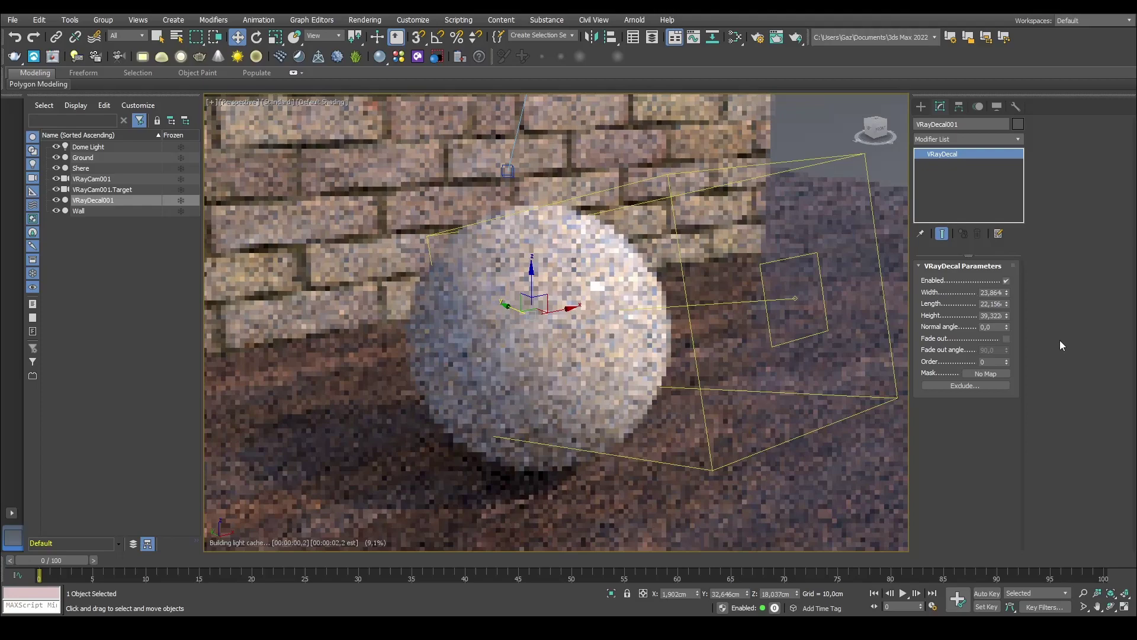
# Switch the decal off and back on, and toggle its fade out on and off to compare the projections.
pyautogui.click(1007, 281)
pyautogui.click(1008, 280)
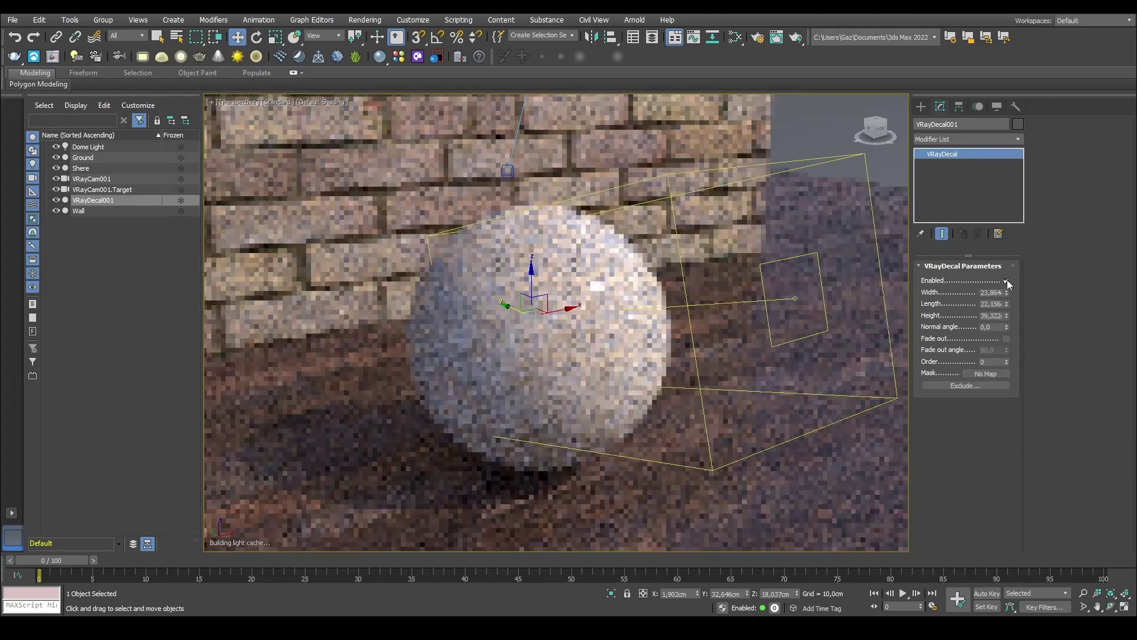
pyautogui.moveTo(759, 280); pyautogui.dragTo(770, 298, button='middle')
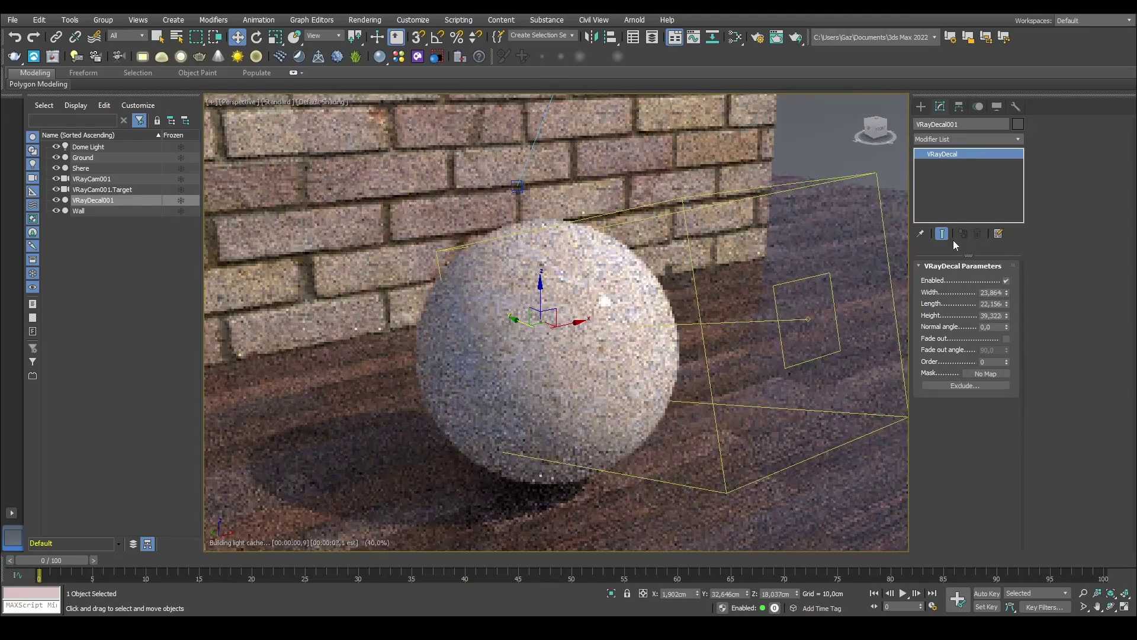
pyautogui.click(1007, 339)
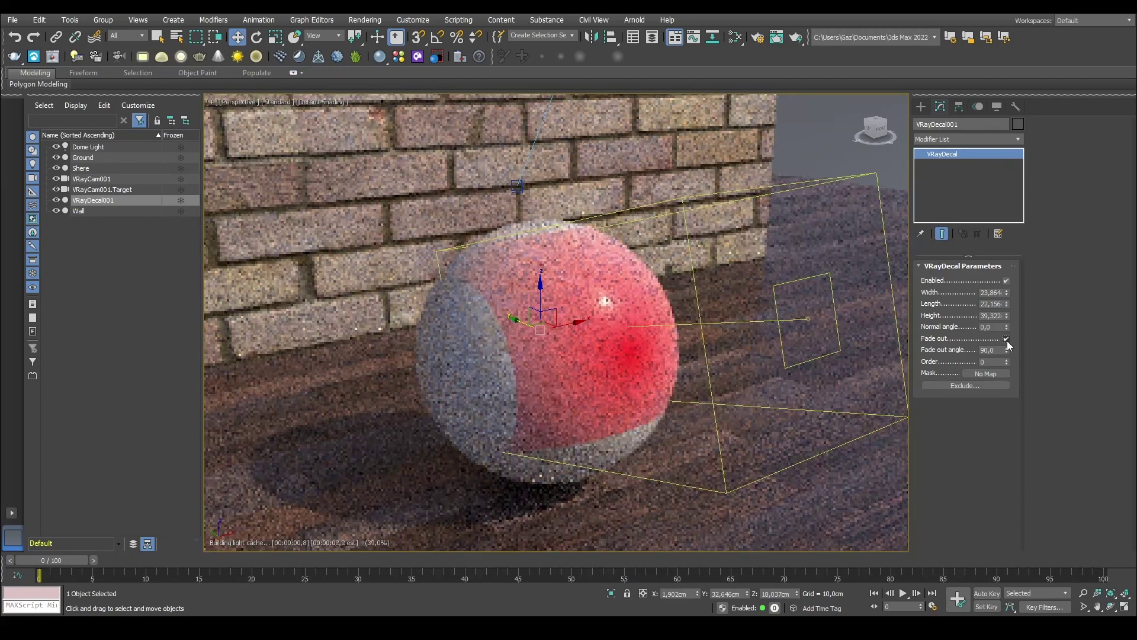
pyautogui.click(1007, 339)
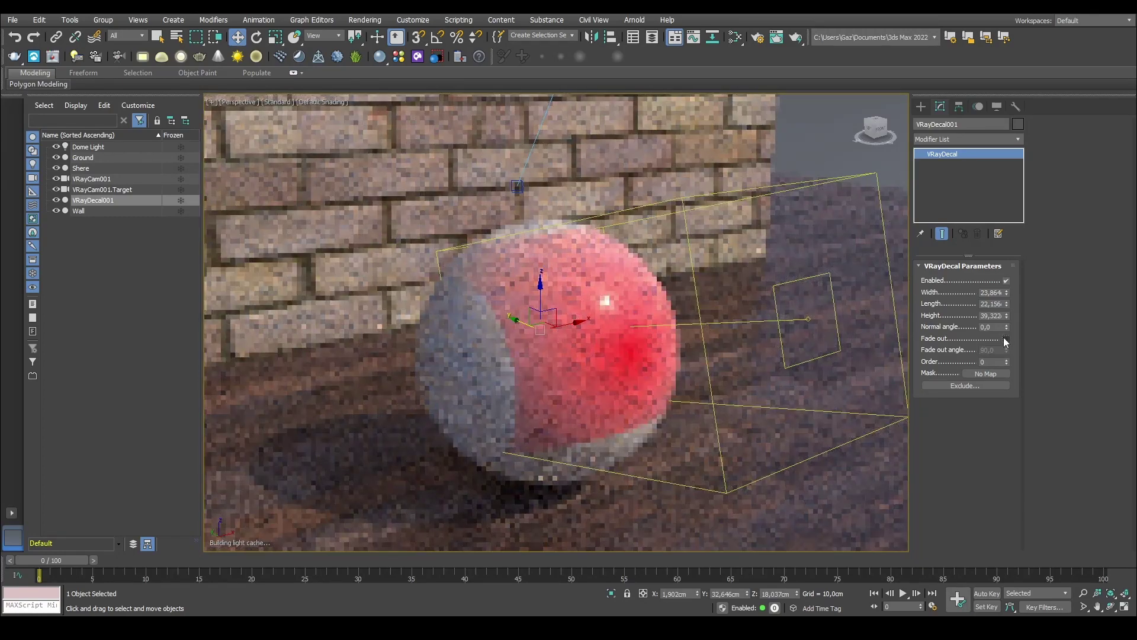
# Set the decal's normal angle to 90 and check the projection on the sphere from another angle.
pyautogui.doubleClick(990, 327)
pyautogui.write('90')
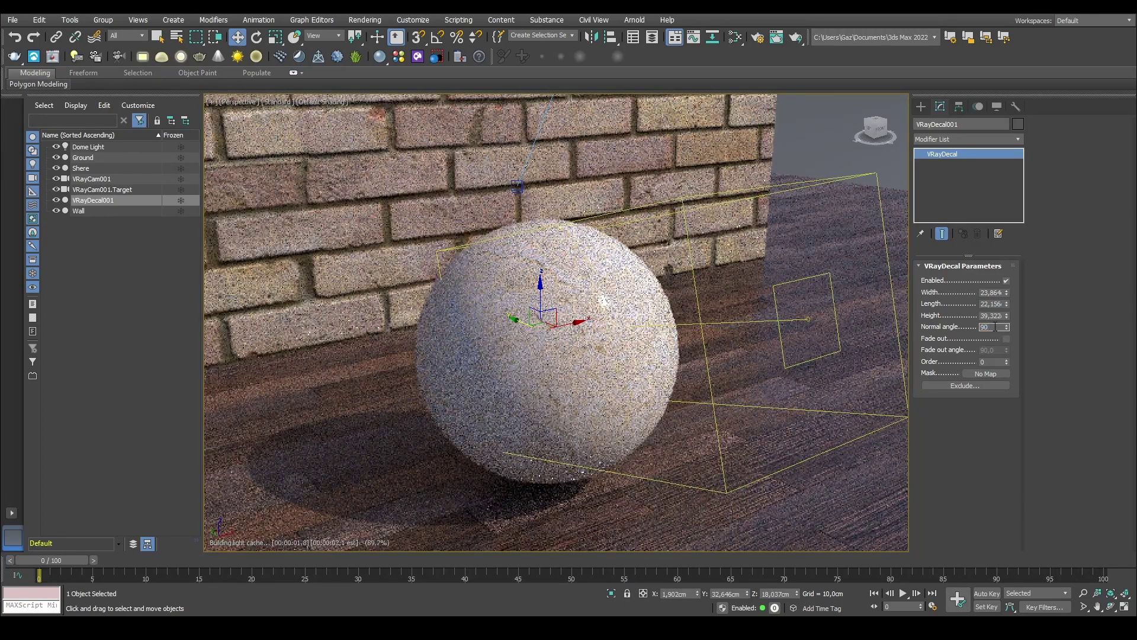
pyautogui.press('Return')
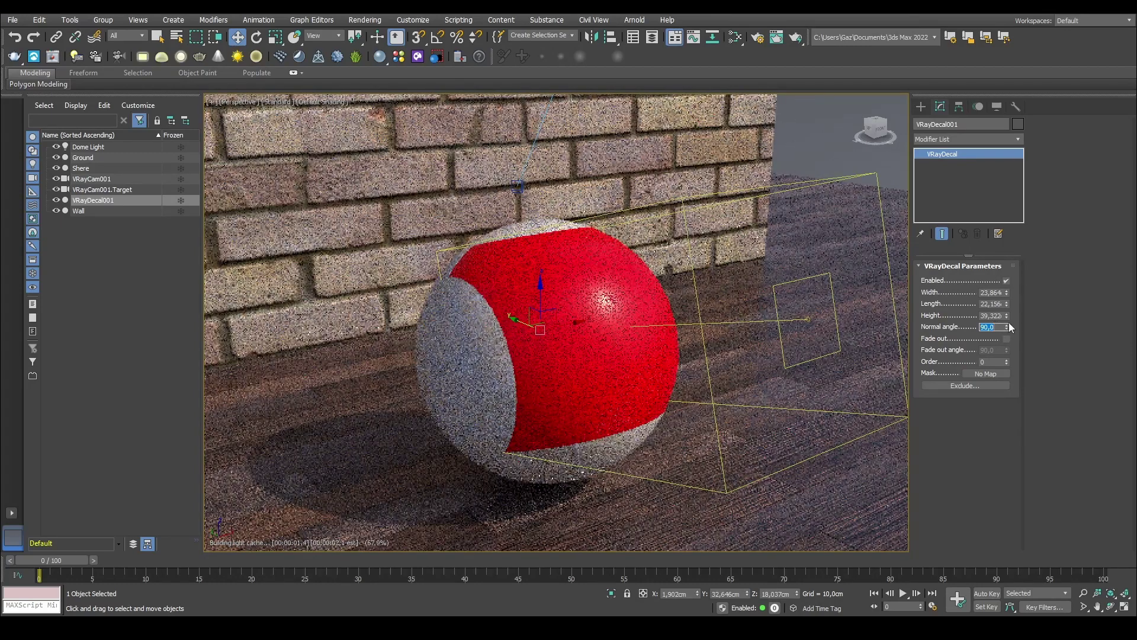
pyautogui.keyDown('alt'); pyautogui.moveTo(598, 385); pyautogui.dragTo(508, 453, button='middle'); pyautogui.keyUp('alt')
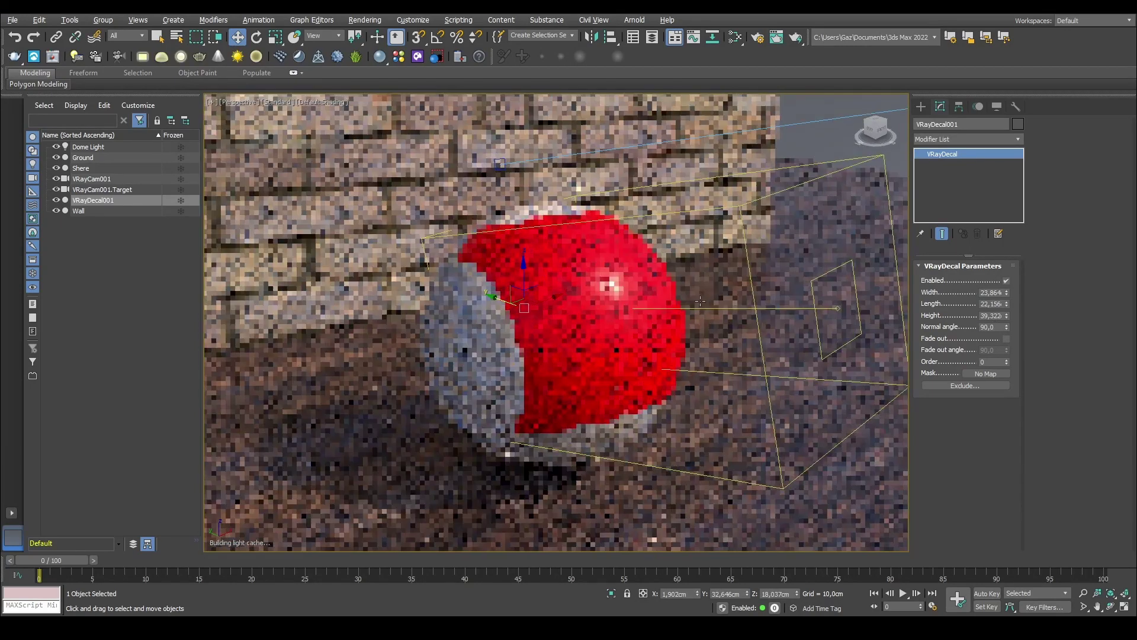
pyautogui.moveTo(682, 261); pyautogui.dragTo(551, 262, button='middle')
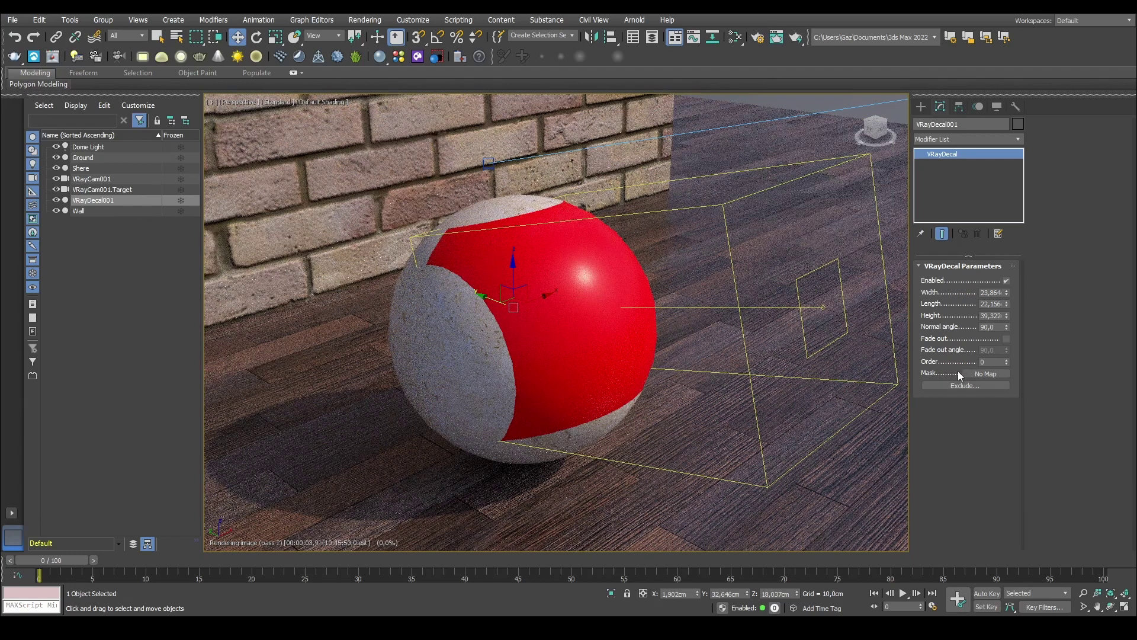
# Add a VRayBitmap map that loads PaintSplatter01.jpg beside the red VRayMtl in the Slate Material Editor.
pyautogui.press('m')
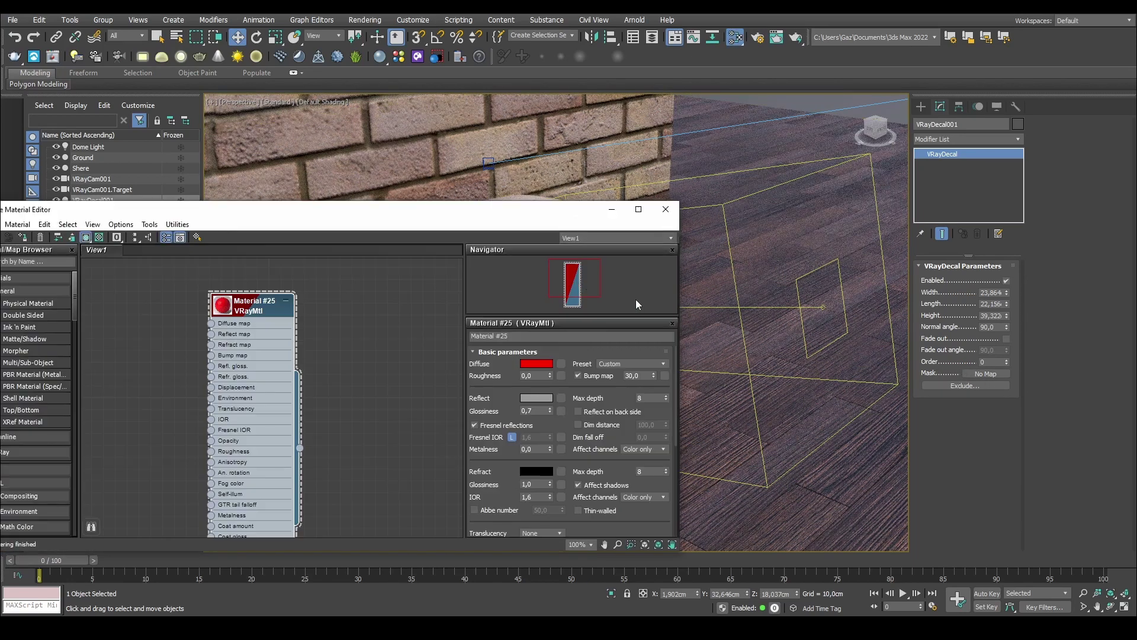
pyautogui.moveTo(342, 224); pyautogui.dragTo(379, 158)
pyautogui.rightClick(381, 271)
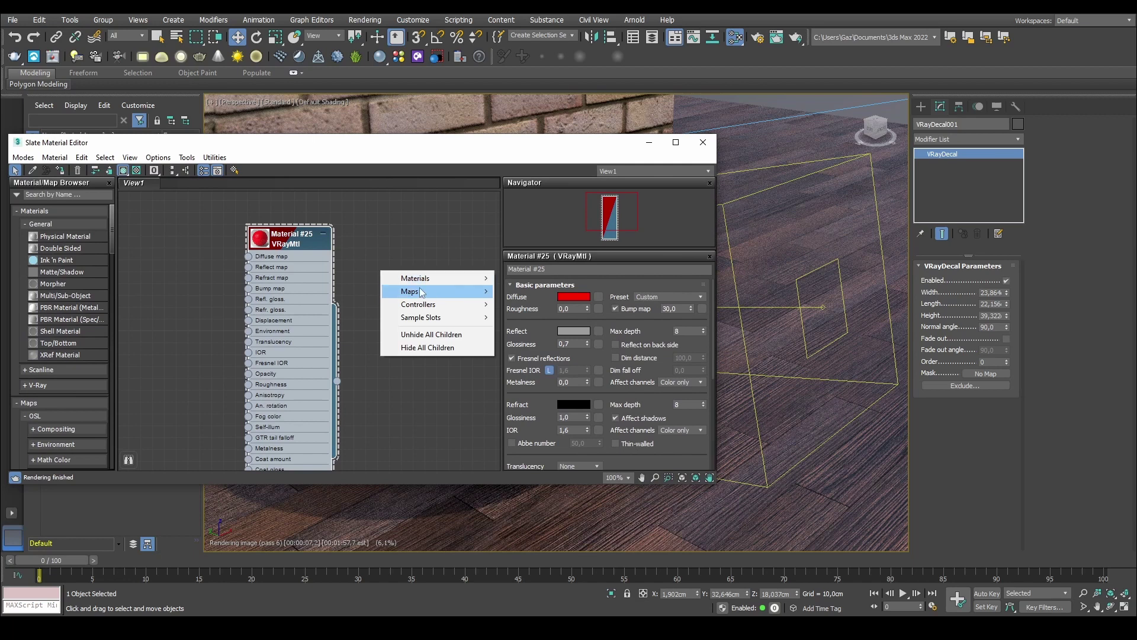
pyautogui.moveTo(482, 292)
pyautogui.moveTo(521, 344)
pyautogui.click(601, 276)
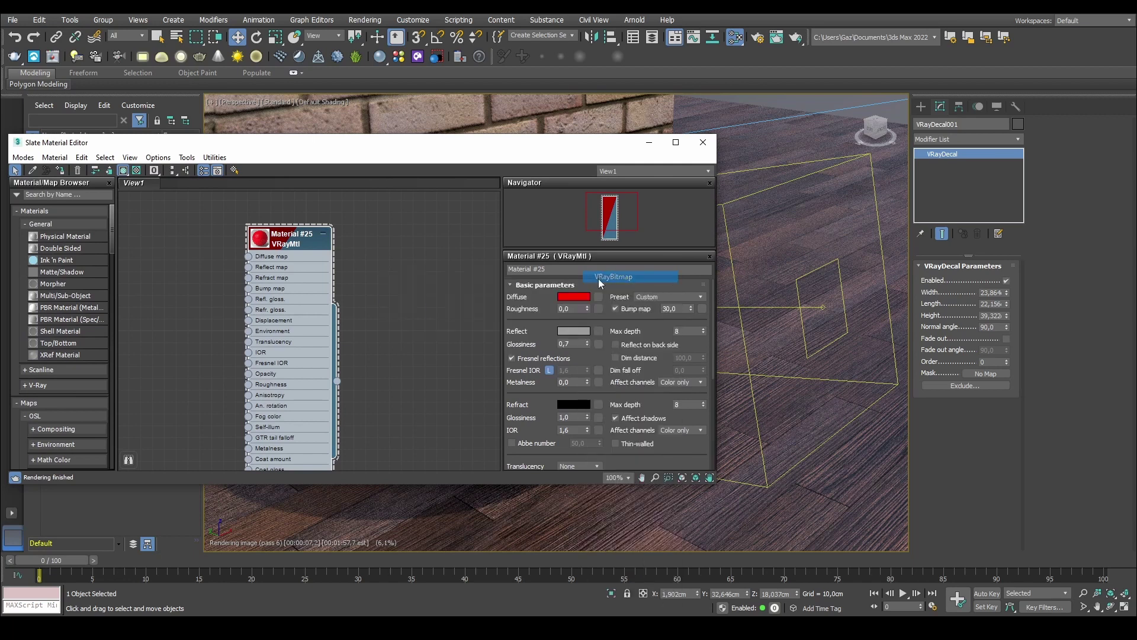
pyautogui.doubleClick(243, 210)
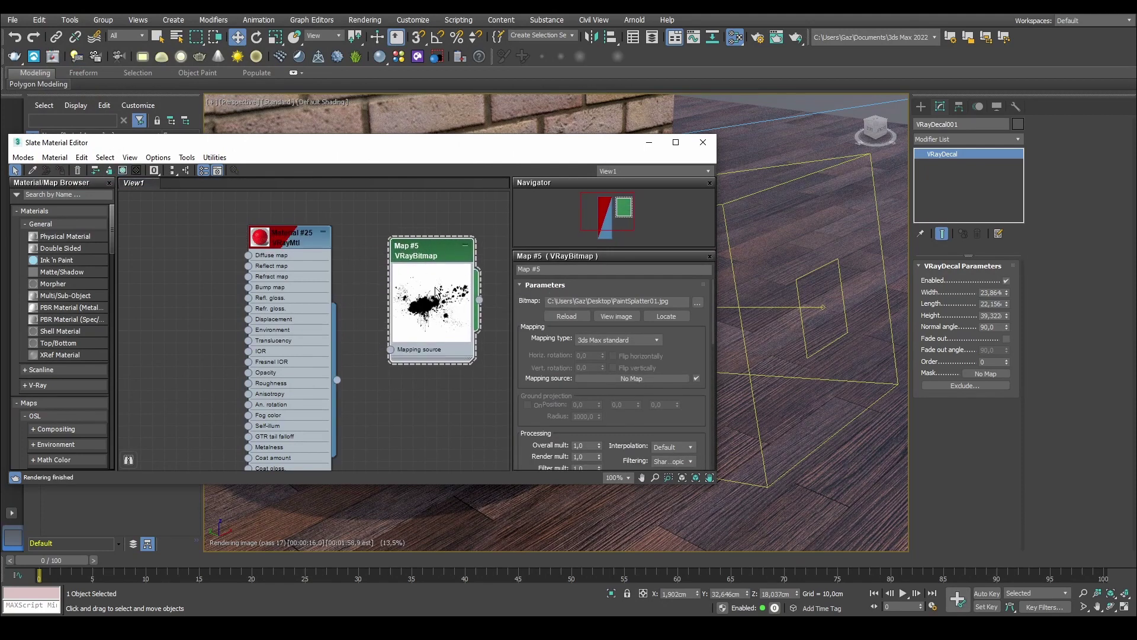
# Assign the paint splatter bitmap as an instance to the decal's mask.
pyautogui.moveTo(440, 138); pyautogui.dragTo(273, 127)
pyautogui.moveTo(313, 289); pyautogui.dragTo(985, 375)
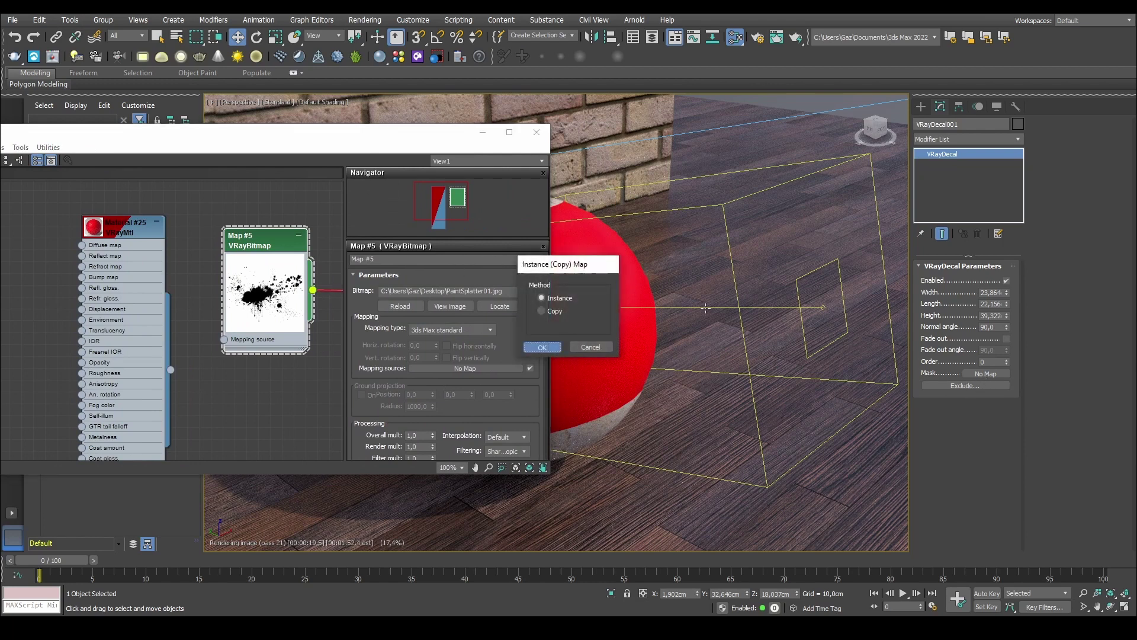
pyautogui.click(543, 348)
pyautogui.moveTo(462, 136); pyautogui.dragTo(351, 129)
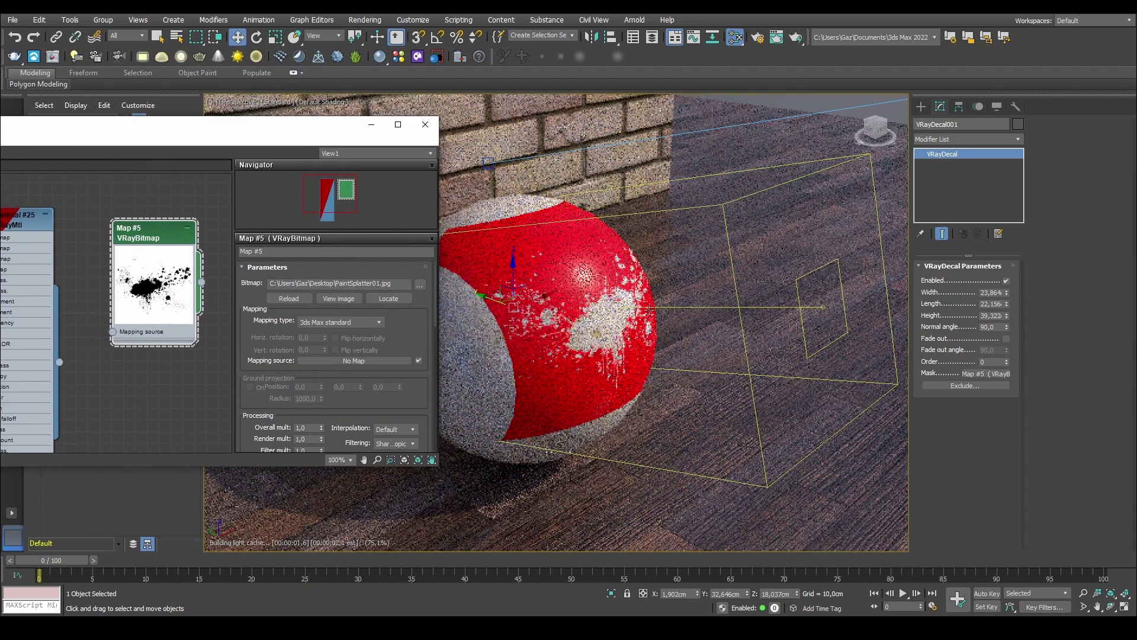
# Invert the output of the paint splatter VRayBitmap.
pyautogui.moveTo(183, 256); pyautogui.dragTo(275, 256, button='middle')
pyautogui.moveTo(189, 303); pyautogui.dragTo(119, 266, button='middle')
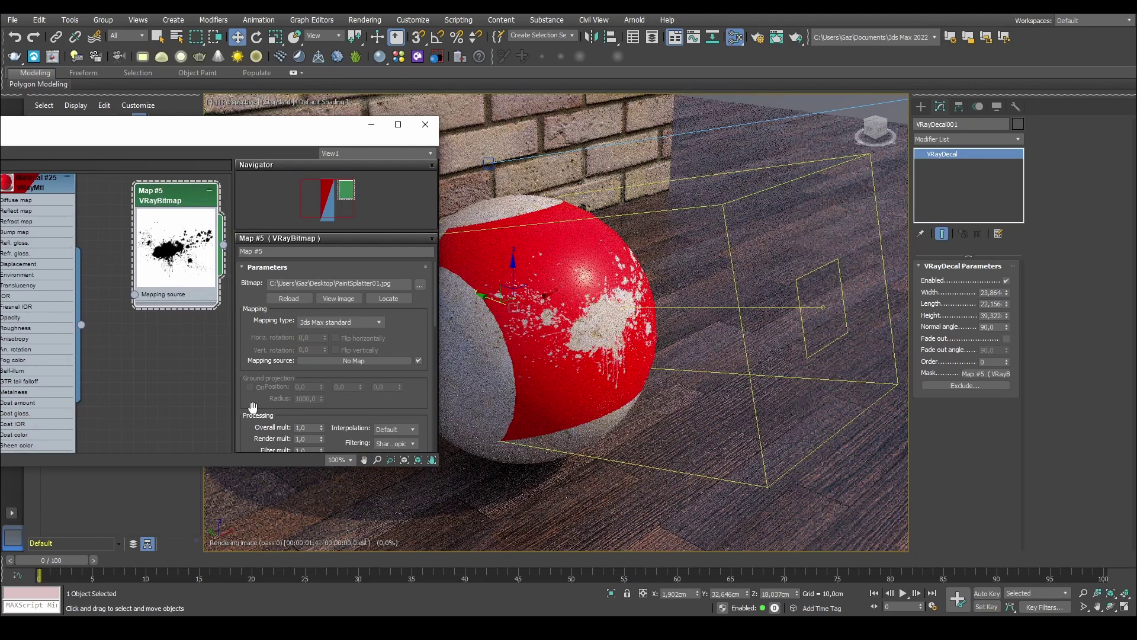
pyautogui.scroll(-10, 253, 406)
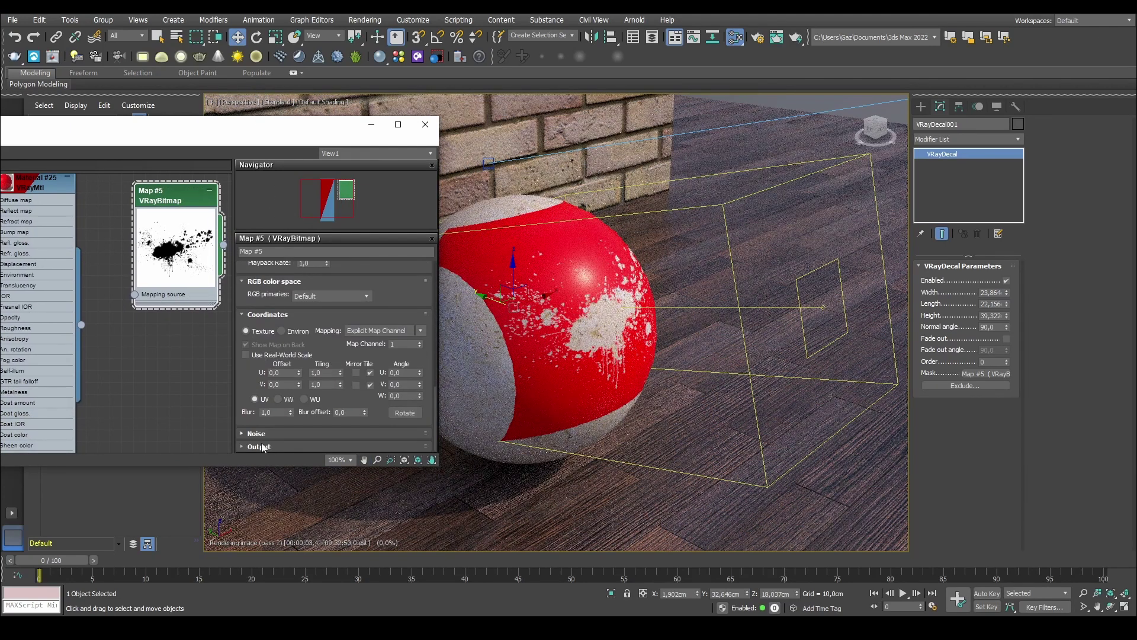
pyautogui.click(263, 447)
pyautogui.scroll(2, 273, 327)
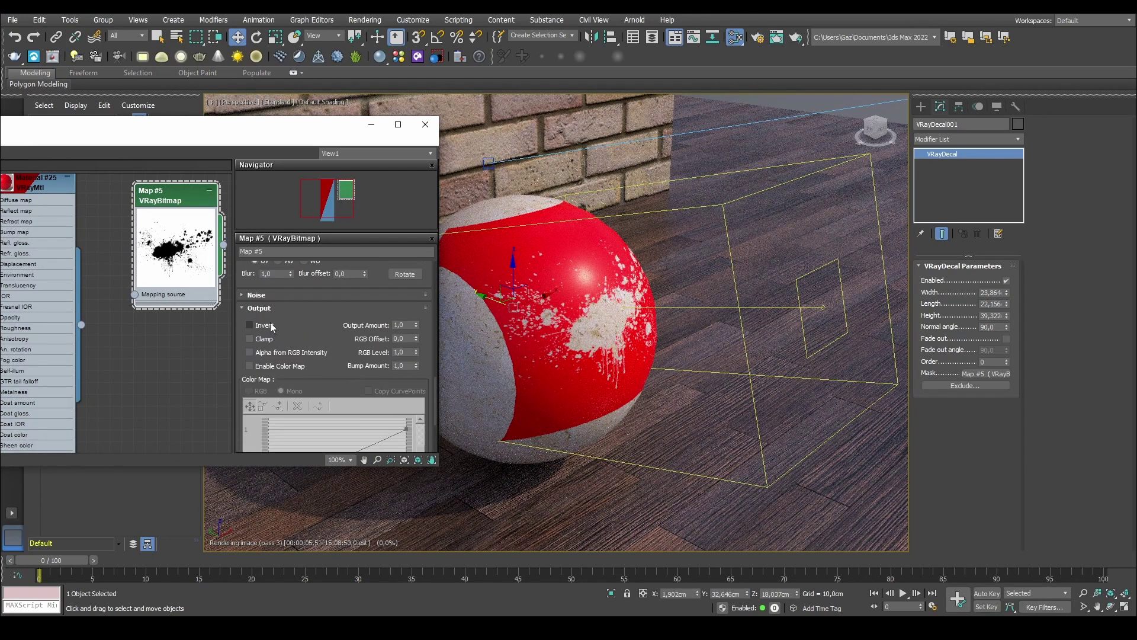
pyautogui.click(271, 327)
pyautogui.moveTo(237, 131); pyautogui.dragTo(200, 136)
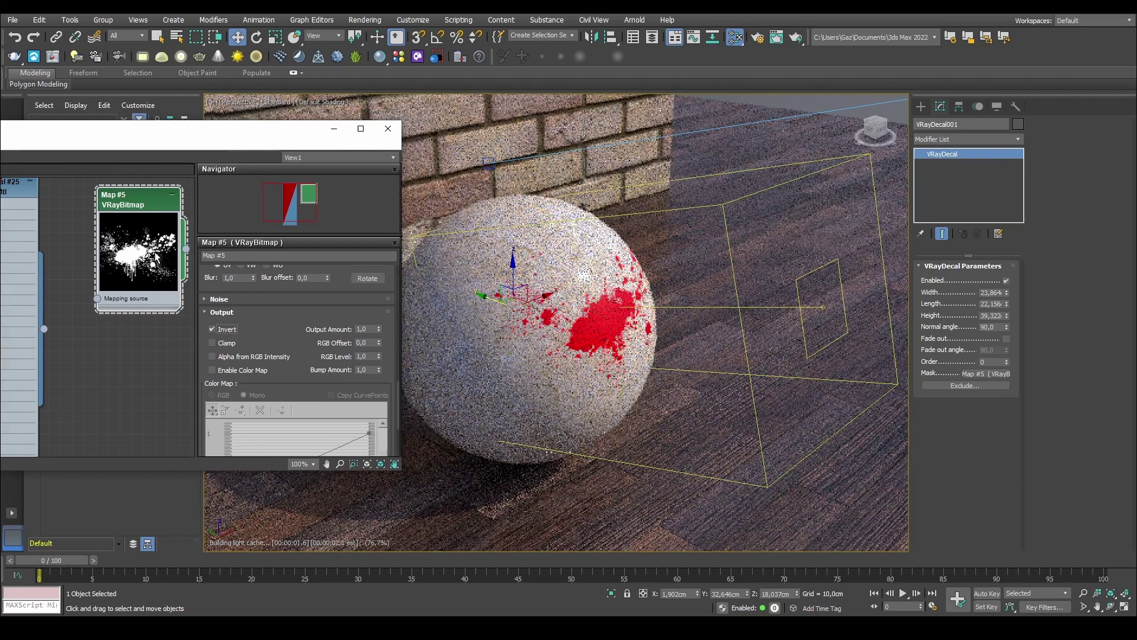
# Check the red splatter on the sphere, and move the sphere together with the decal along Y to the brick wall.
pyautogui.scroll(6, 638, 293)
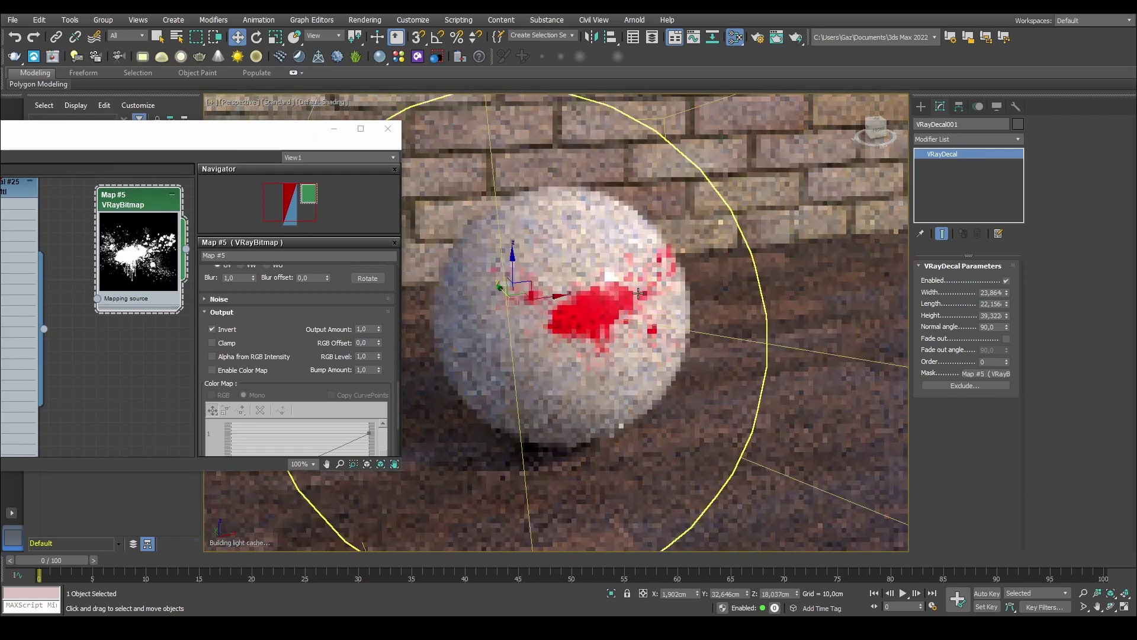
pyautogui.scroll(3, 639, 293)
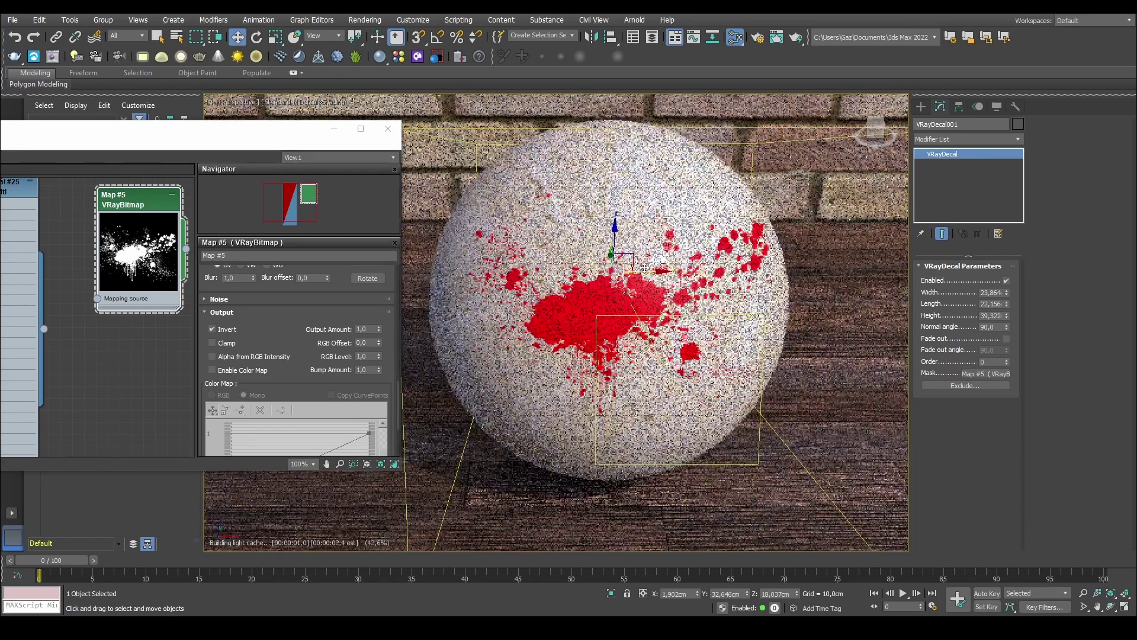
pyautogui.scroll(-3, 645, 268)
pyautogui.keyDown('alt'); pyautogui.moveTo(644, 268); pyautogui.dragTo(713, 338, button='middle'); pyautogui.keyUp('alt')
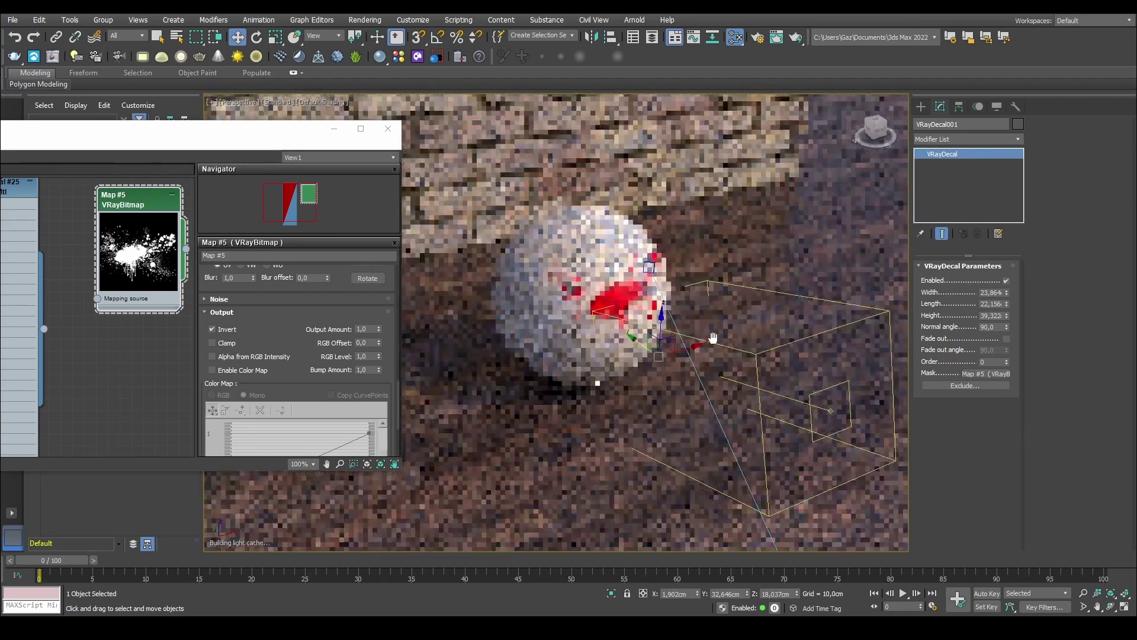
pyautogui.keyDown('ctrl'); pyautogui.click(646, 348); pyautogui.keyUp('ctrl')
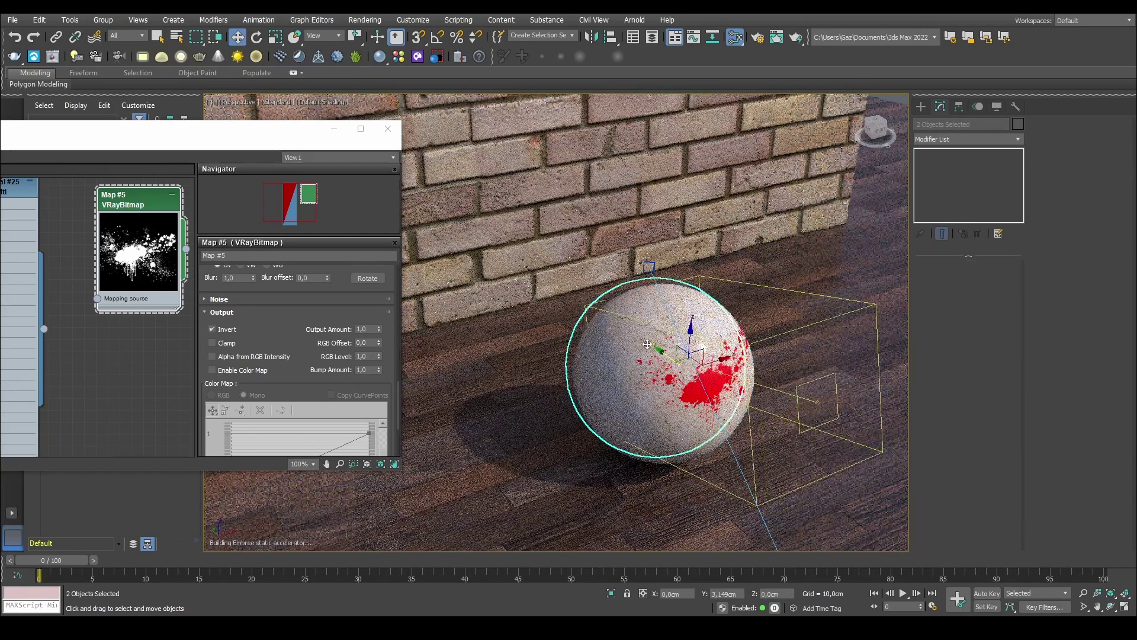
pyautogui.keyDown('alt'); pyautogui.moveTo(648, 344); pyautogui.dragTo(607, 283, button='middle'); pyautogui.keyUp('alt')
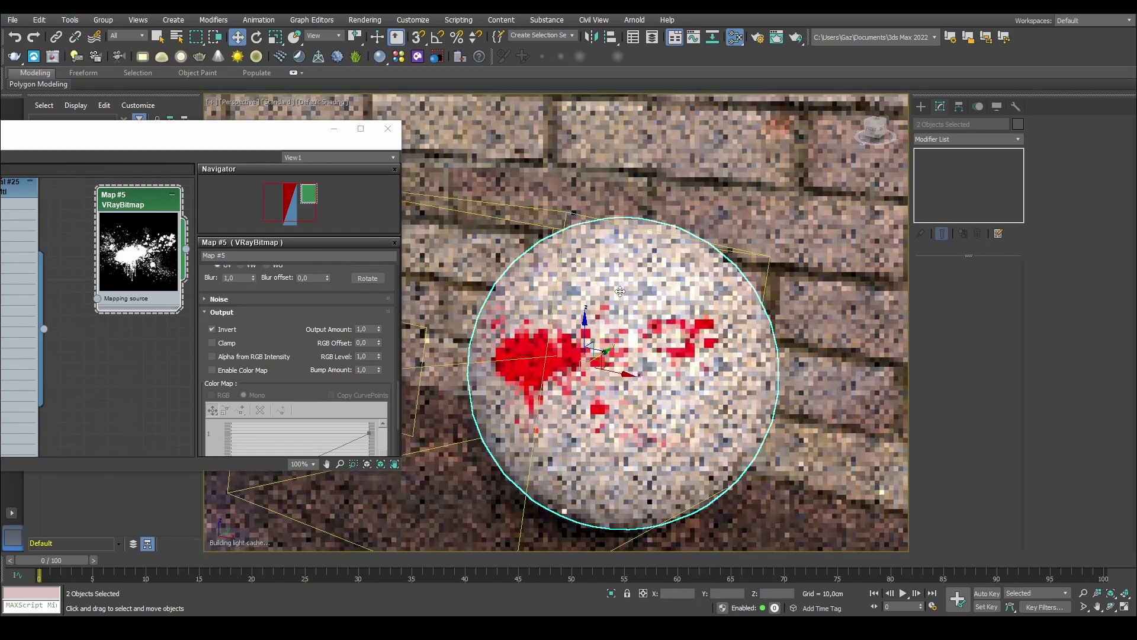
# Close the material editor and move only the decal to X about 15.0 cm, Y about 96.7 cm, so it spans sphere and wall.
pyautogui.click(388, 129)
pyautogui.click(540, 247)
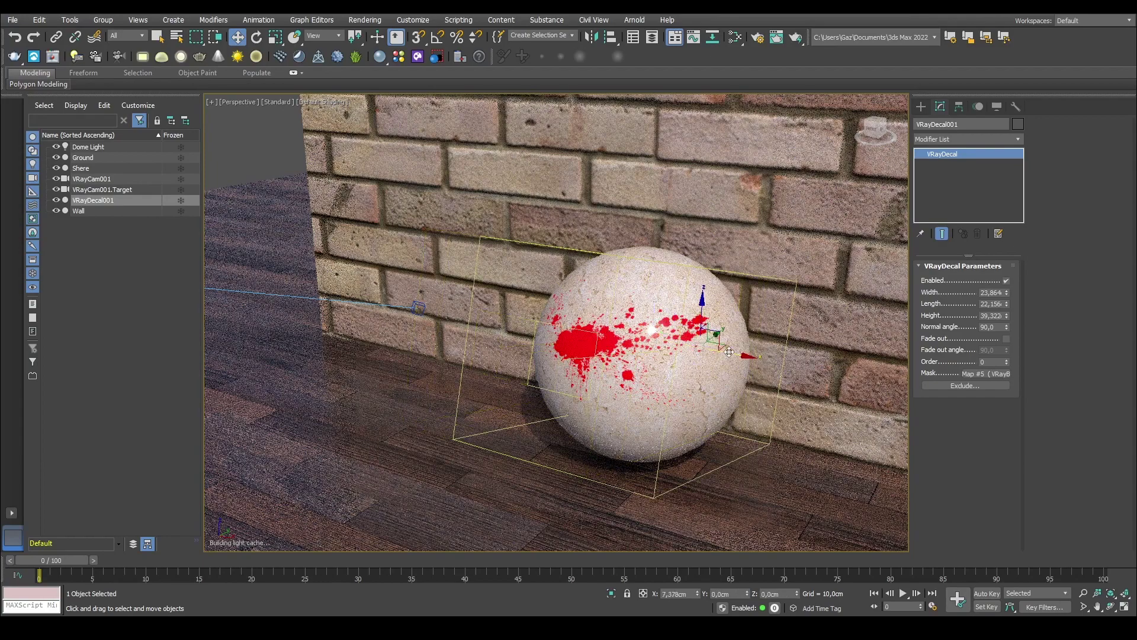
pyautogui.moveTo(729, 353); pyautogui.dragTo(755, 358)
pyautogui.keyDown('alt'); pyautogui.moveTo(785, 335); pyautogui.dragTo(666, 330, button='middle'); pyautogui.keyUp('alt')
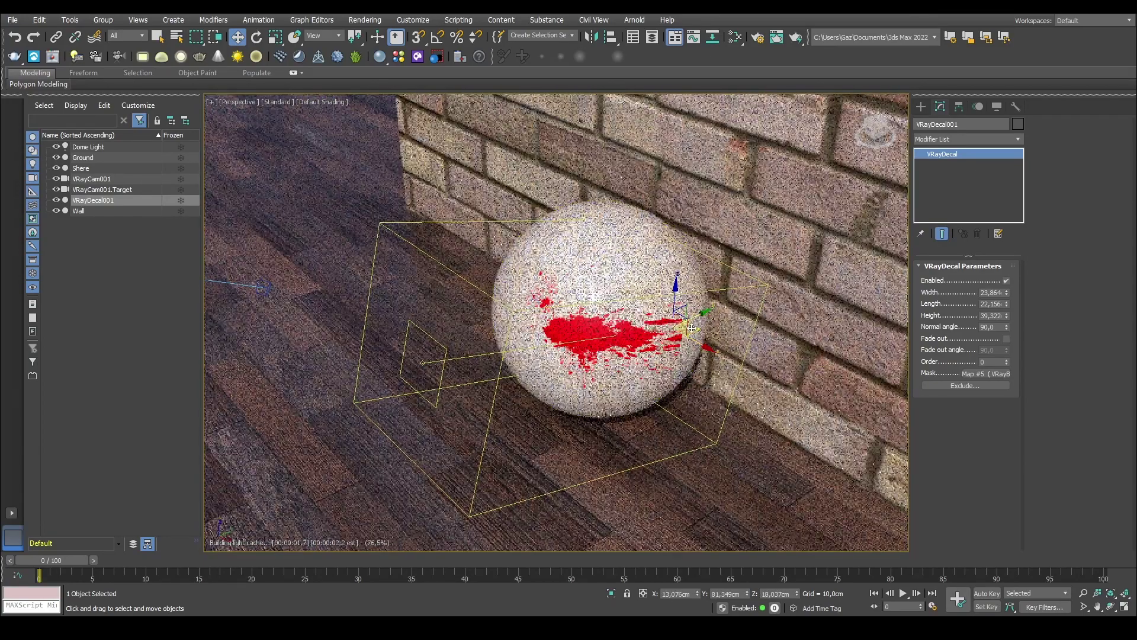
pyautogui.moveTo(718, 314); pyautogui.dragTo(780, 291)
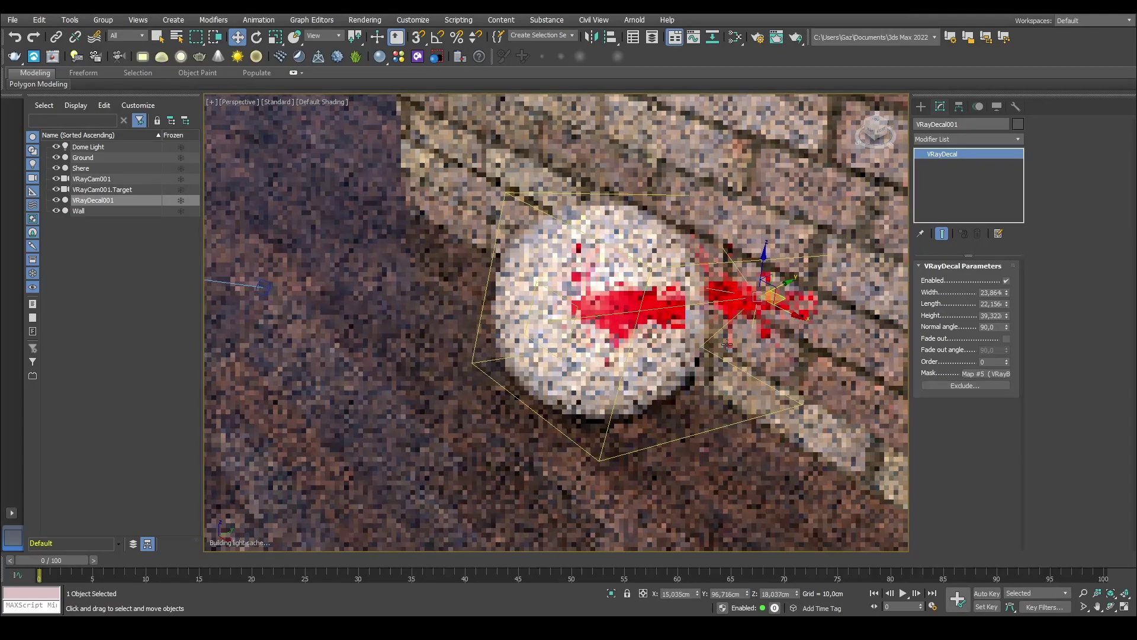
pyautogui.keyDown('alt'); pyautogui.moveTo(726, 344); pyautogui.dragTo(764, 326, button='middle'); pyautogui.keyUp('alt')
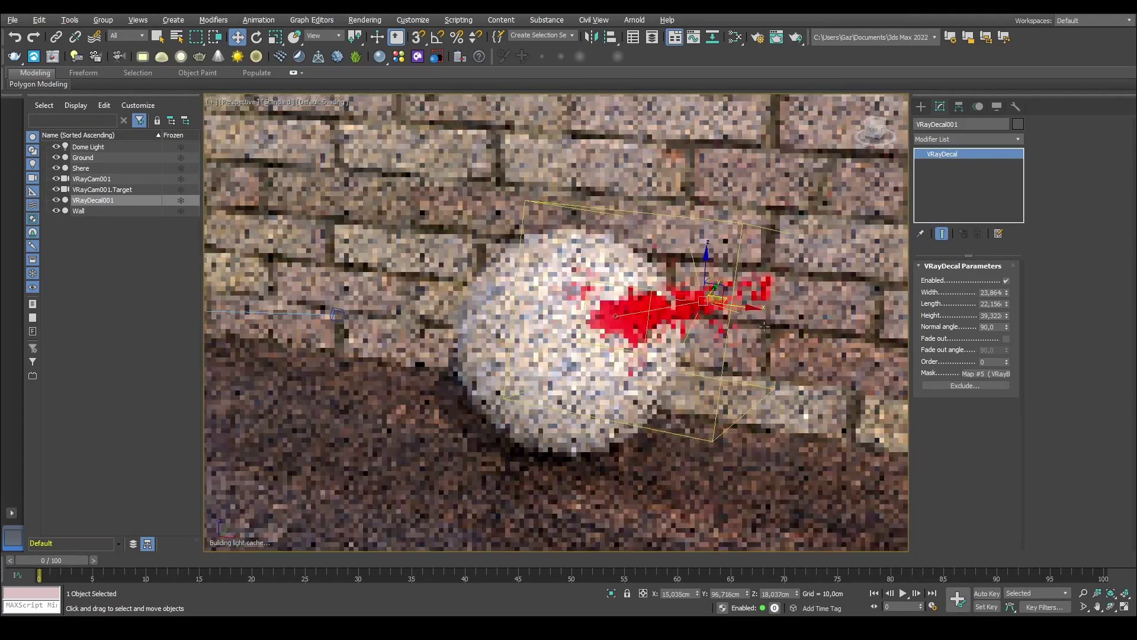
pyautogui.scroll(4, 768, 289)
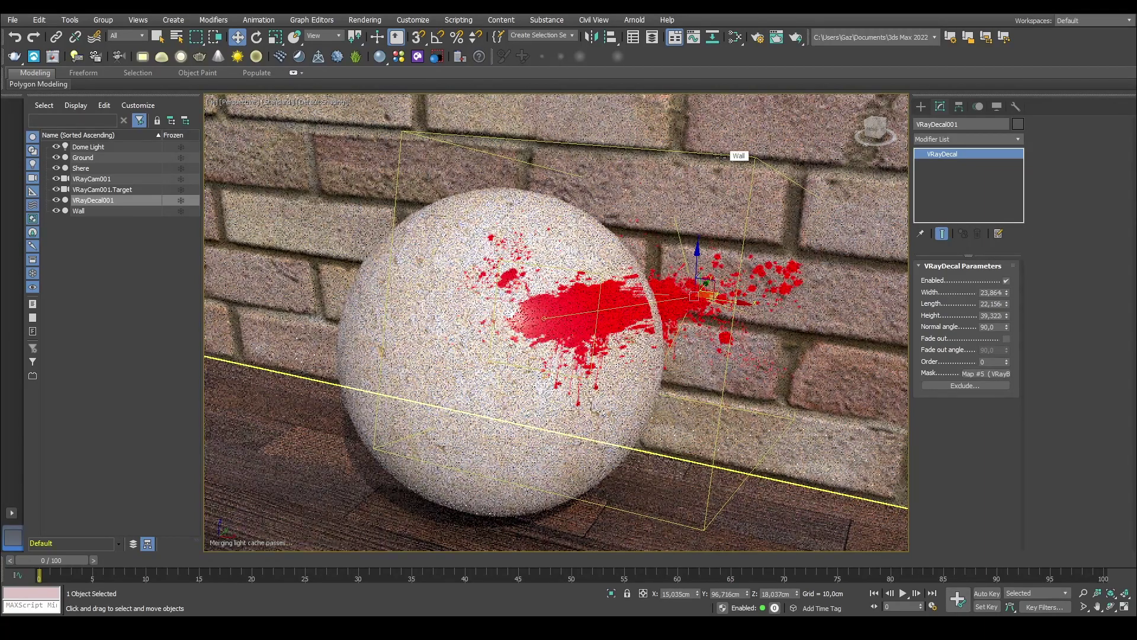
pyautogui.keyDown('alt'); pyautogui.moveTo(526, 322); pyautogui.dragTo(575, 310, button='middle'); pyautogui.keyUp('alt')
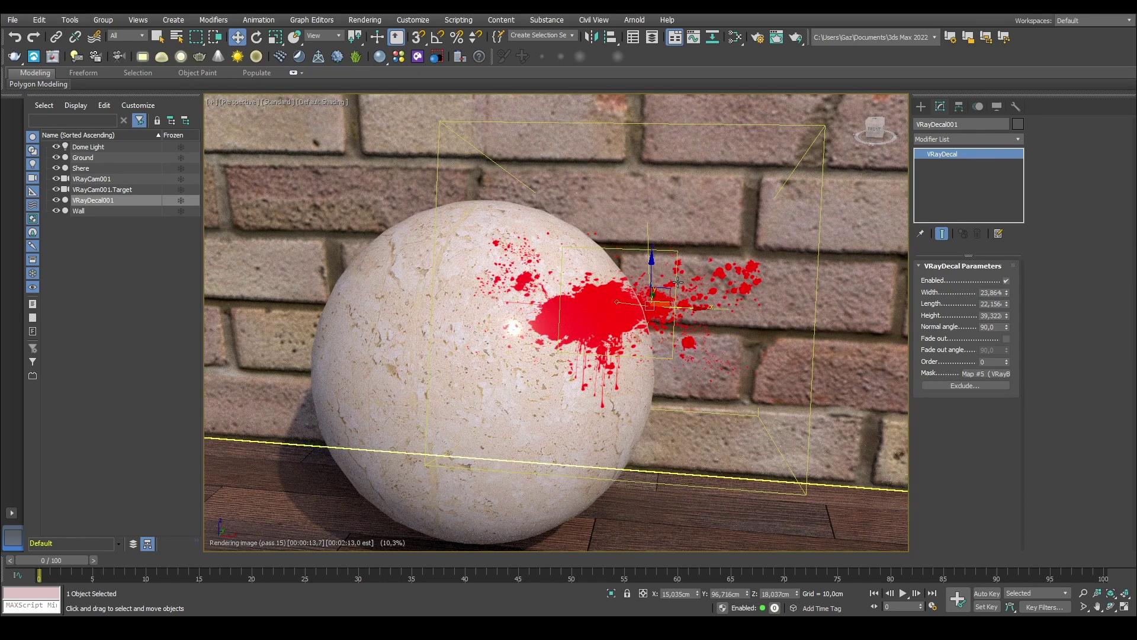
pyautogui.scroll(-4, 678, 282)
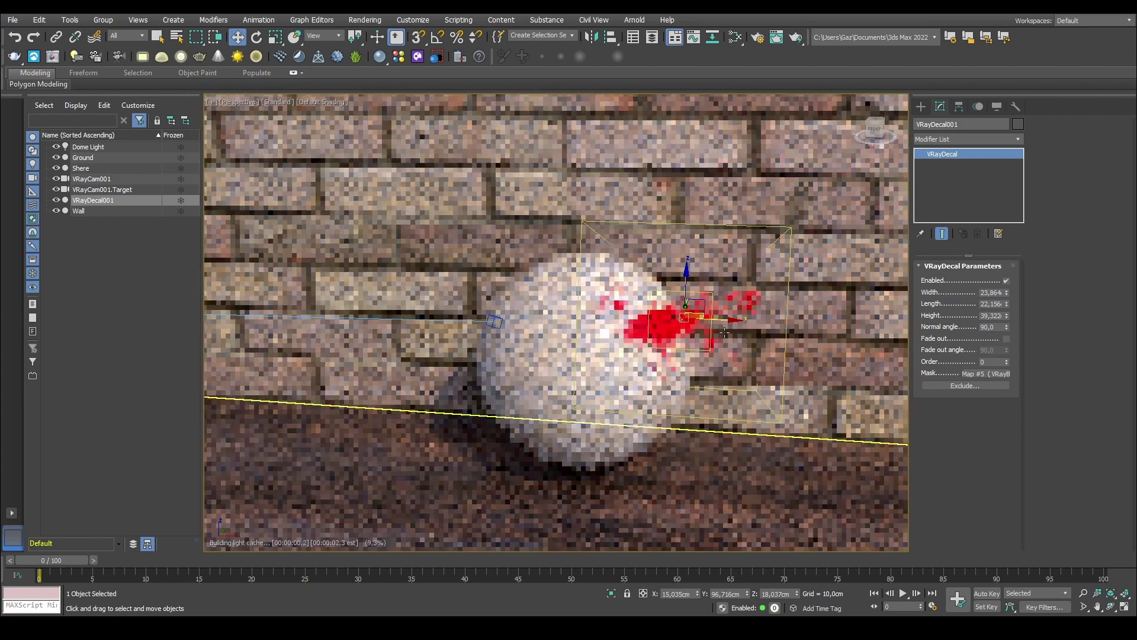
pyautogui.keyDown('alt'); pyautogui.moveTo(680, 285); pyautogui.dragTo(855, 338, button='middle'); pyautogui.keyUp('alt')
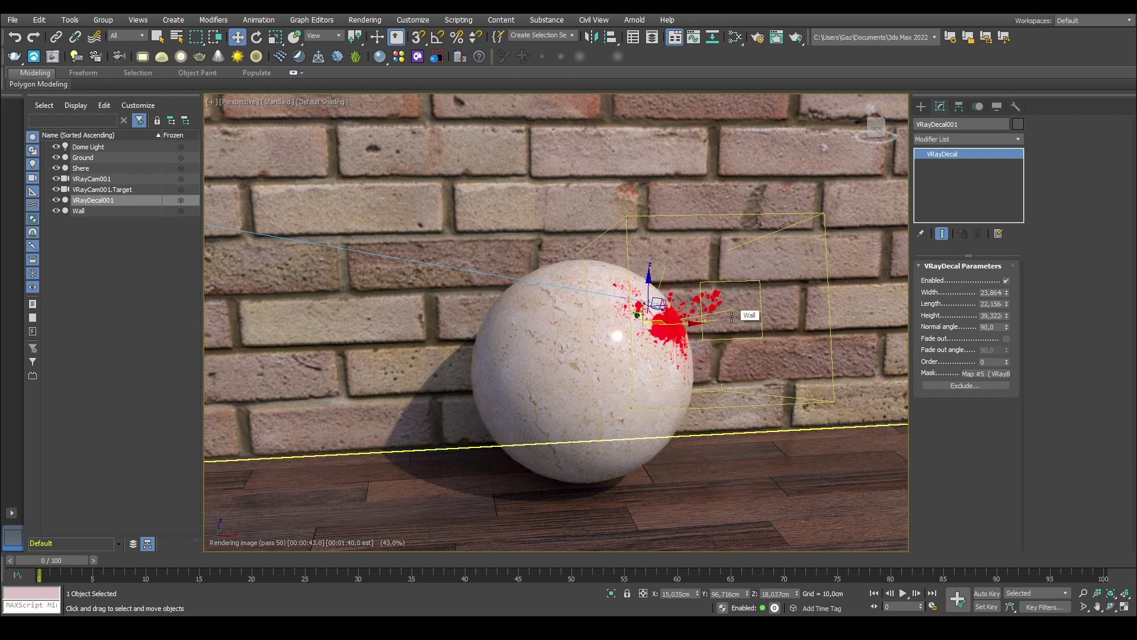
# Switch the decal's object list to Include and add only the Shere object.
pyautogui.click(976, 388)
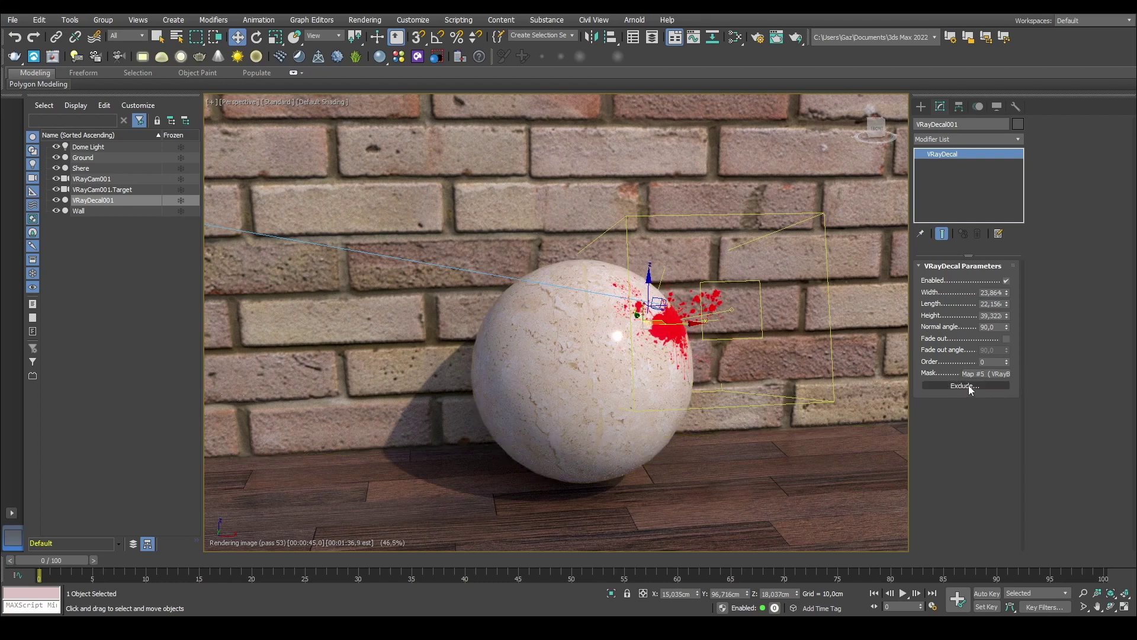
pyautogui.moveTo(463, 168); pyautogui.dragTo(838, 277)
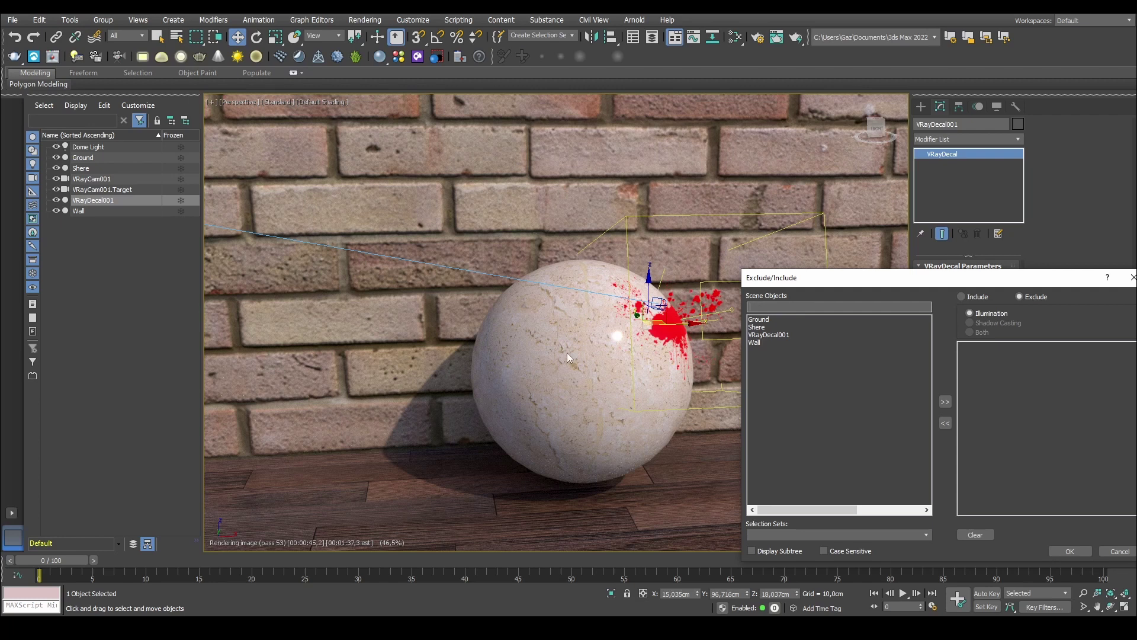
pyautogui.moveTo(820, 279); pyautogui.dragTo(647, 235)
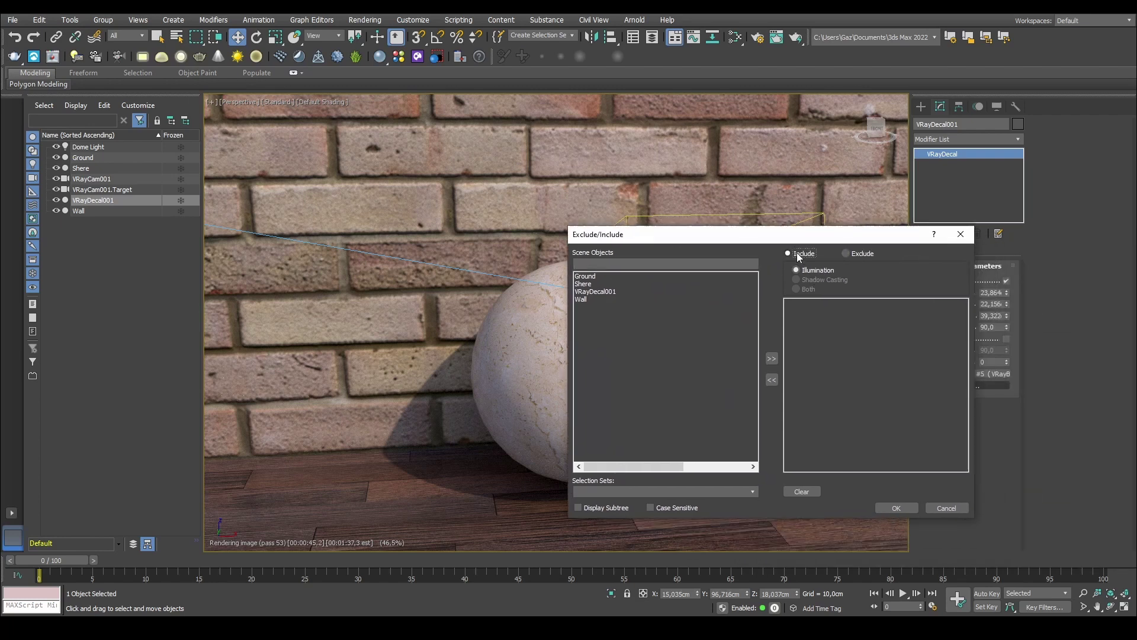
pyautogui.click(793, 254)
pyautogui.click(594, 279)
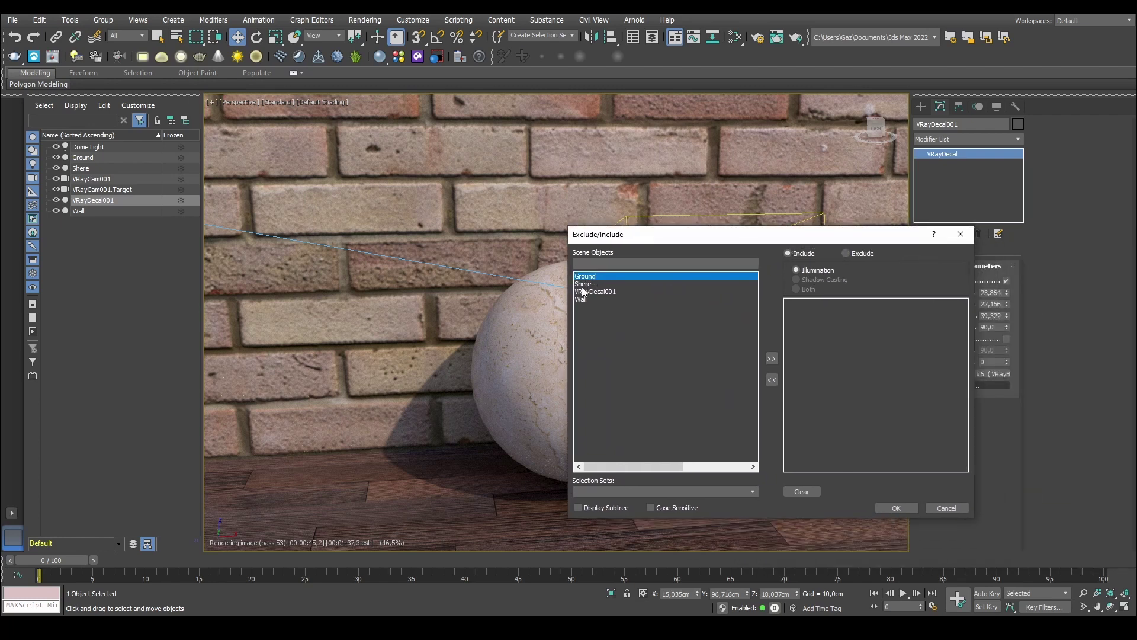
pyautogui.doubleClick(584, 284)
pyautogui.click(896, 508)
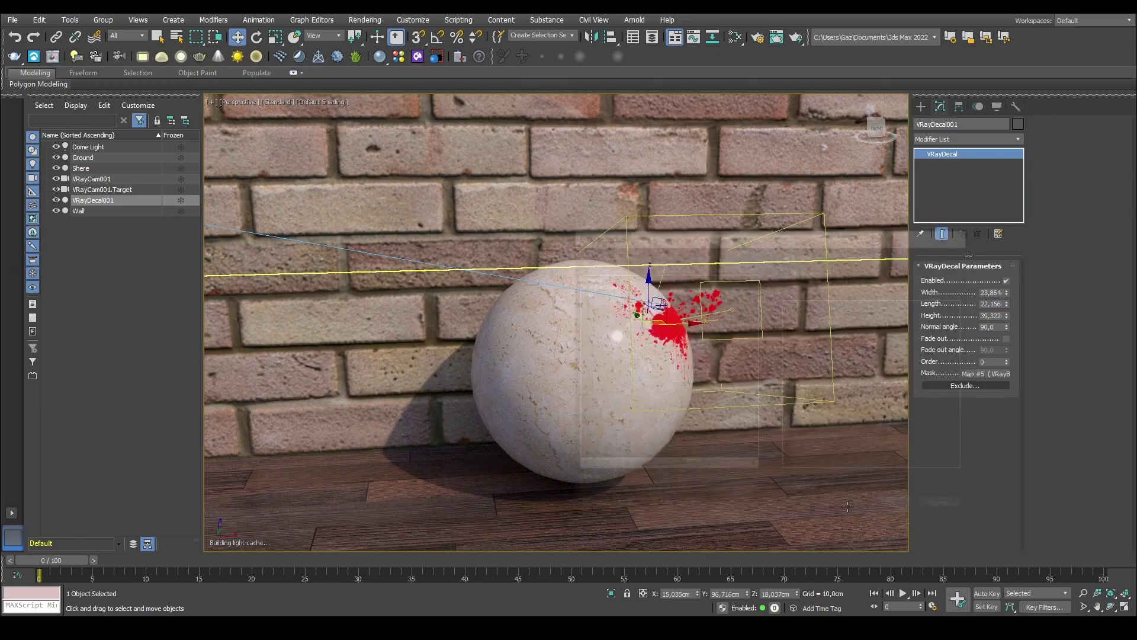
# Review the decal's include list and examine the splatter where the sphere meets the wall.
pyautogui.scroll(4, 734, 333)
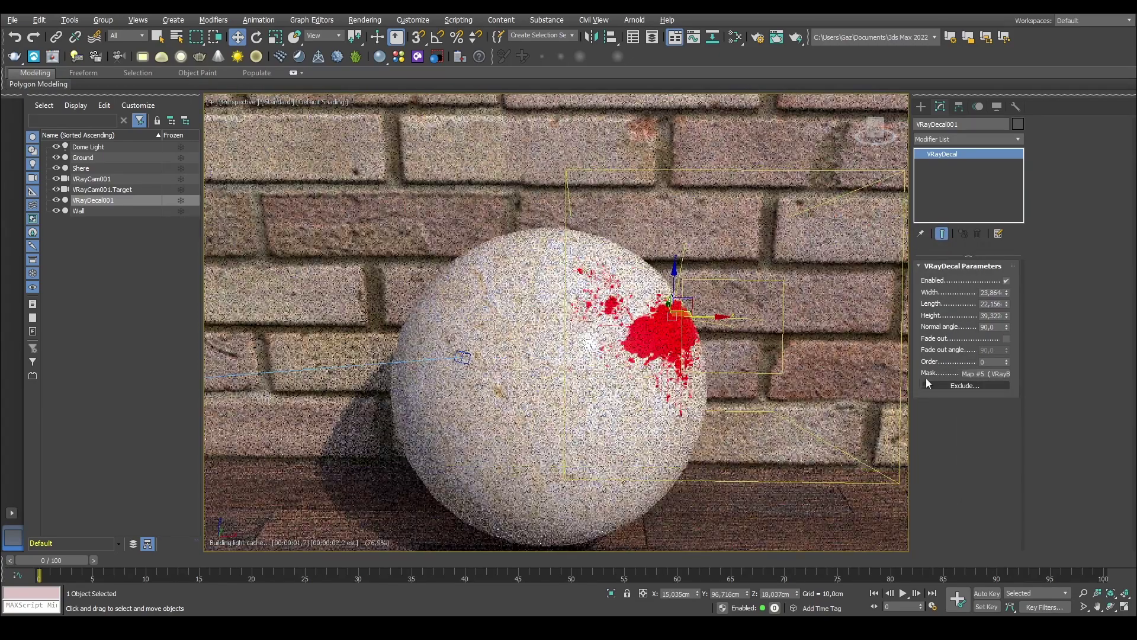
pyautogui.click(969, 386)
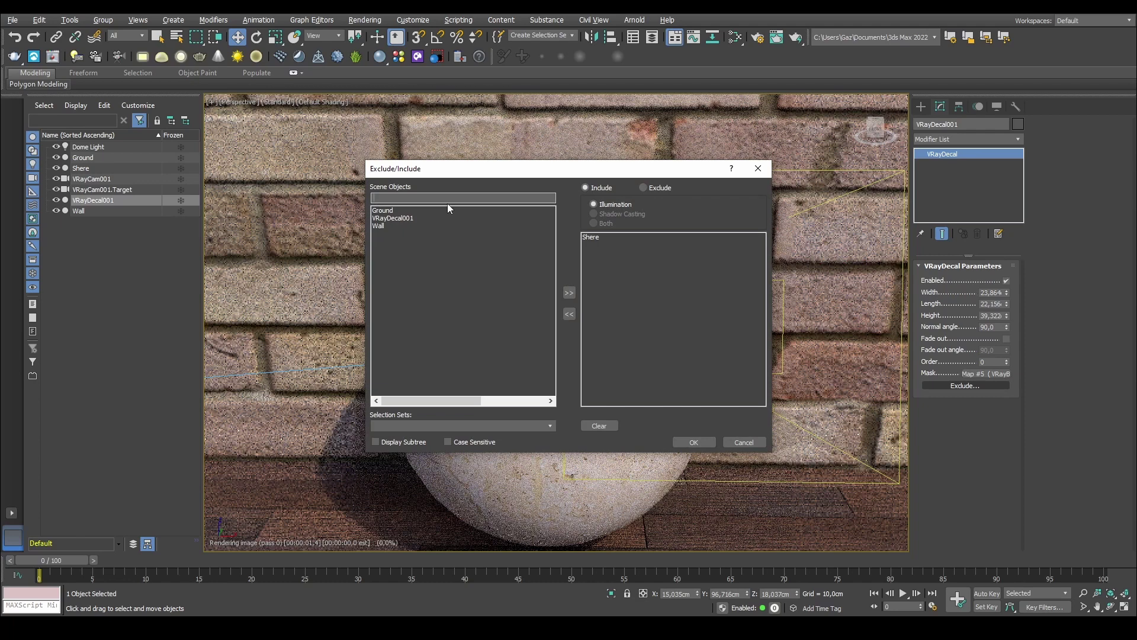
pyautogui.click(694, 442)
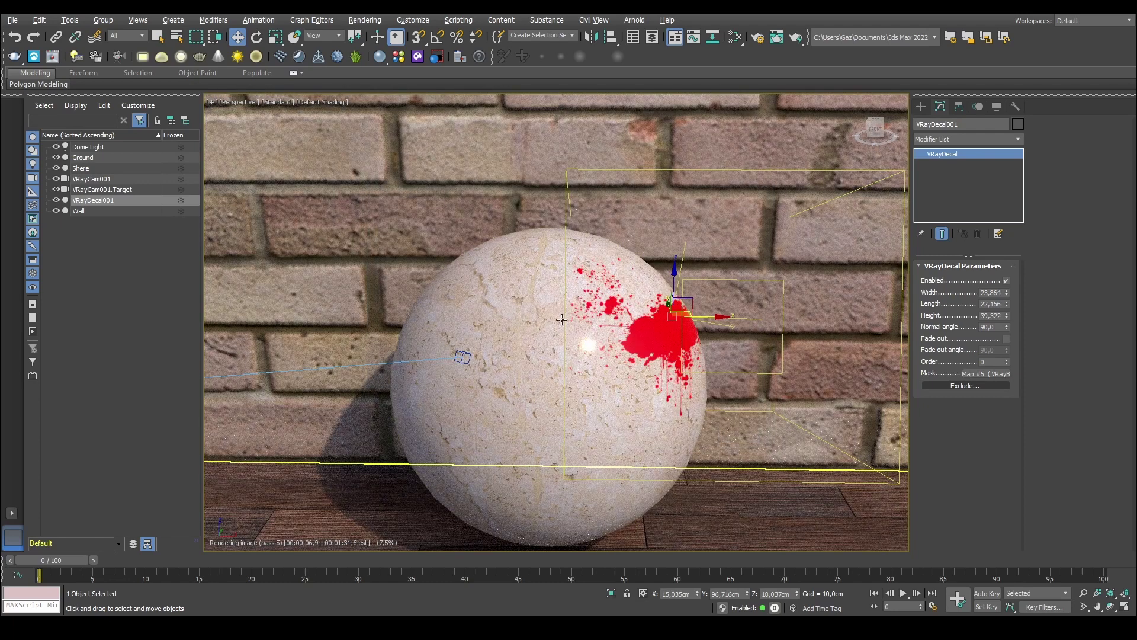
pyautogui.scroll(-4, 698, 351)
pyautogui.scroll(4, 699, 349)
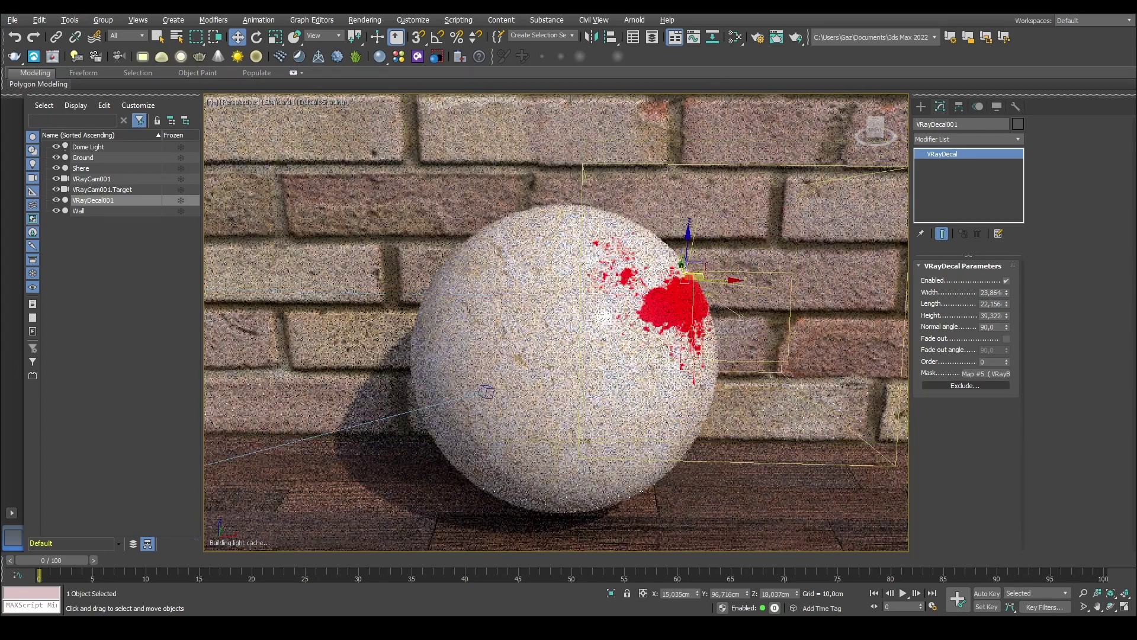
# Clone the decal upward to a Z of about 22.6 cm so both splatters overlap on the sphere.
pyautogui.keyDown('alt'); pyautogui.moveTo(700, 307); pyautogui.dragTo(737, 250, button='middle'); pyautogui.keyUp('alt')
pyautogui.keyDown('shift'); pyautogui.moveTo(737, 250); pyautogui.dragTo(737, 214); pyautogui.keyUp('shift')
pyautogui.click(570, 364)
pyautogui.keyDown('alt'); pyautogui.moveTo(573, 359); pyautogui.dragTo(628, 365, button='middle'); pyautogui.keyUp('alt')
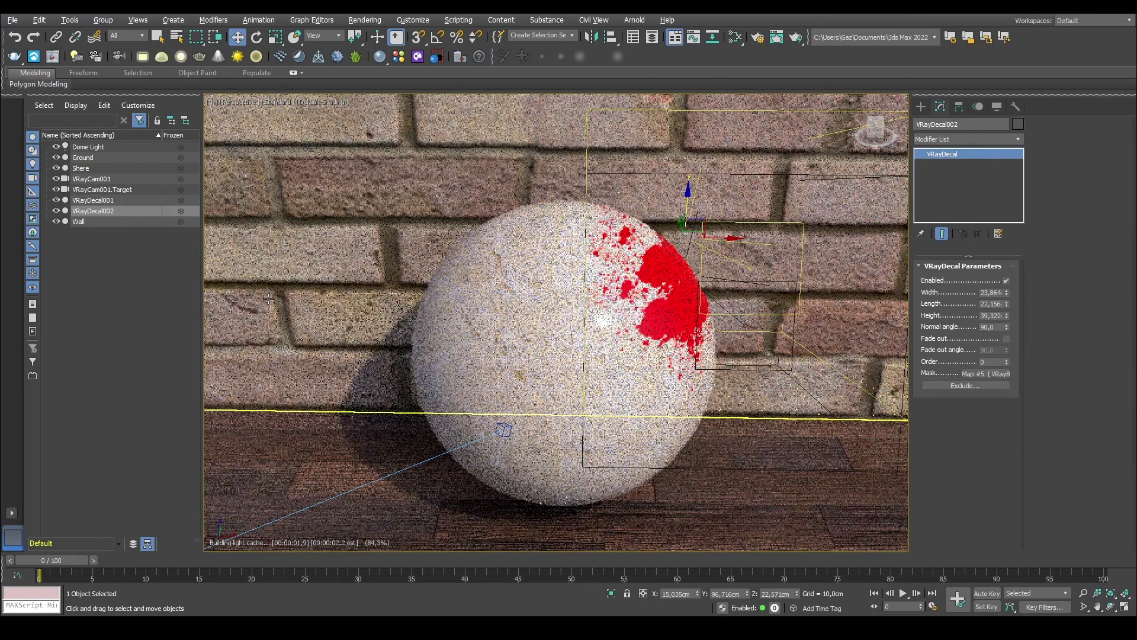
# Duplicate the red VRayMtl in the Slate Material Editor and place the copy beside the original.
pyautogui.press('m')
pyautogui.moveTo(104, 134); pyautogui.dragTo(553, 153)
pyautogui.moveTo(521, 244); pyautogui.dragTo(543, 306, button='middle')
pyautogui.doubleClick(474, 275)
pyautogui.moveTo(385, 263); pyautogui.dragTo(437, 255, button='middle')
pyautogui.keyDown('shift'); pyautogui.moveTo(516, 269); pyautogui.dragTo(385, 258); pyautogui.keyUp('shift')
# Set the copied material's diffuse color to yellow-green with Red 132, Green 255 and Blue 0.
pyautogui.click(707, 306)
pyautogui.moveTo(447, 183)
pyautogui.mouseDown()
pyautogui.moveTo(490, 184)
pyautogui.moveTo(465, 181)
pyautogui.mouseUp()
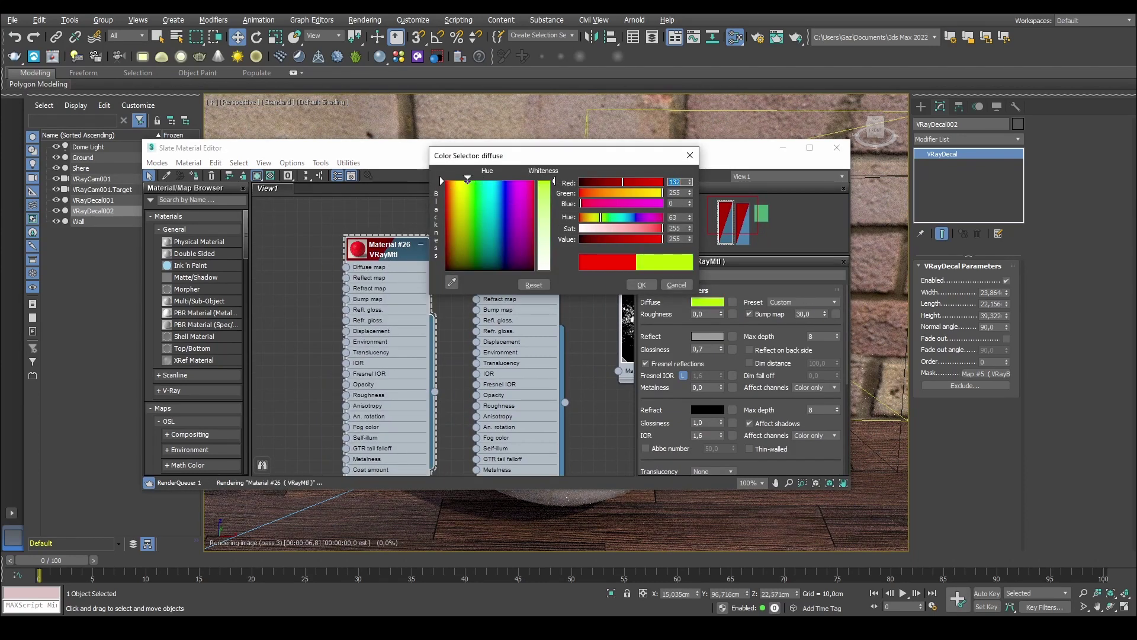
pyautogui.click(649, 287)
pyautogui.moveTo(647, 154); pyautogui.dragTo(616, 166)
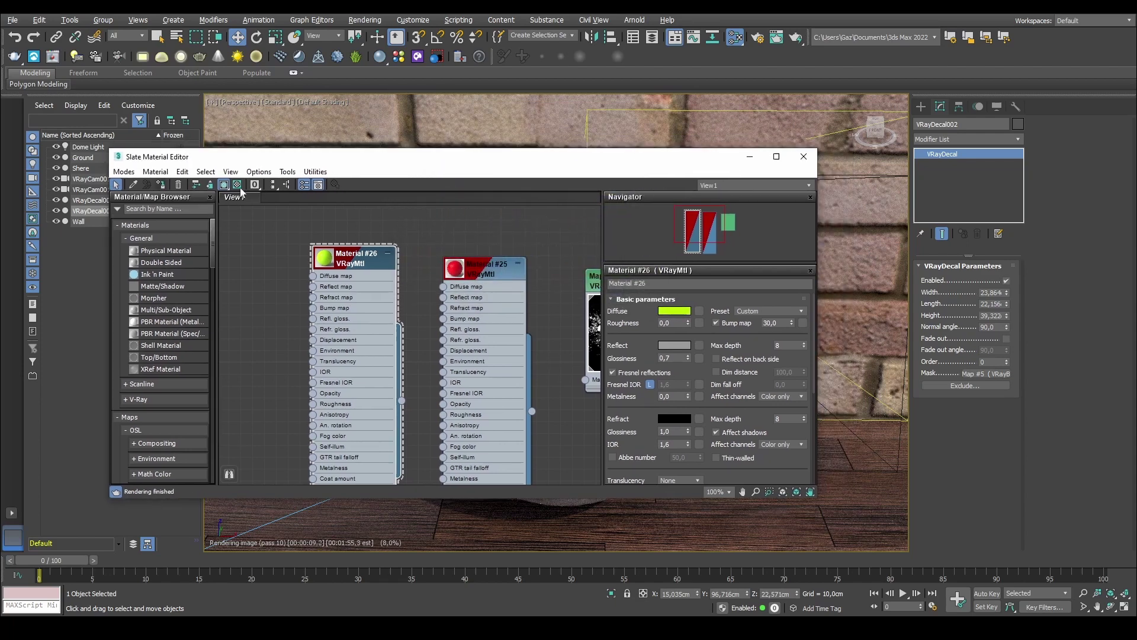
# Close the Slate Material Editor and move the green decal to a Y of about 91 cm in front of the sphere.
pyautogui.click(803, 155)
pyautogui.keyDown('alt'); pyautogui.moveTo(618, 252); pyautogui.dragTo(576, 249, button='middle'); pyautogui.keyUp('alt')
pyautogui.keyDown('alt'); pyautogui.moveTo(818, 268); pyautogui.dragTo(769, 235, button='middle'); pyautogui.keyUp('alt')
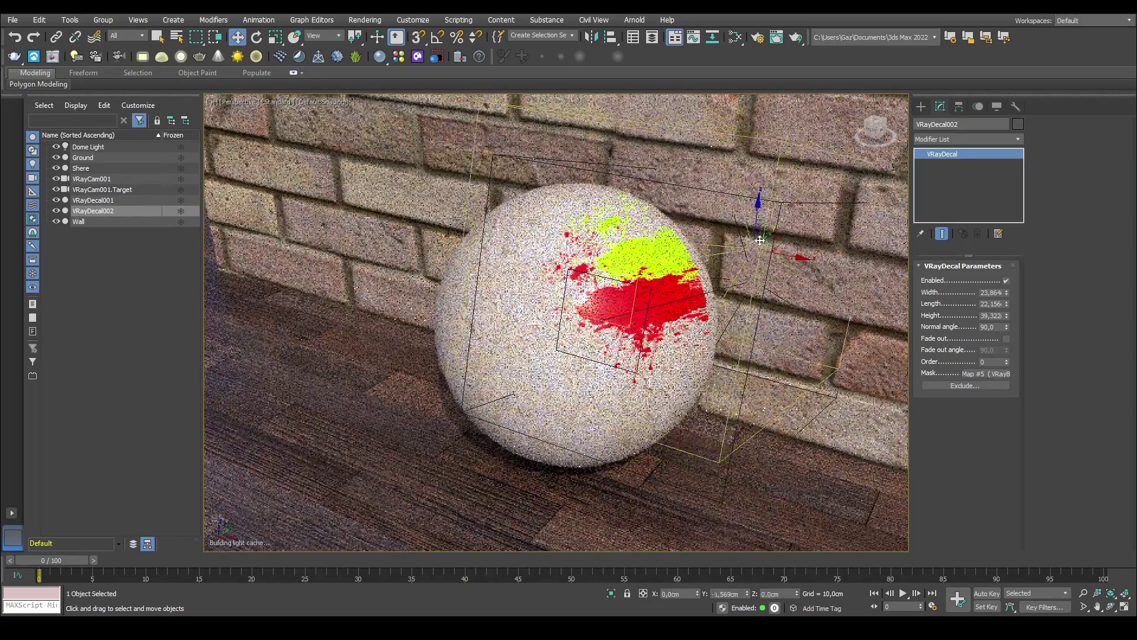
pyautogui.moveTo(769, 236); pyautogui.dragTo(662, 311)
pyautogui.keyDown('alt'); pyautogui.moveTo(662, 311); pyautogui.dragTo(611, 129, button='middle'); pyautogui.keyUp('alt')
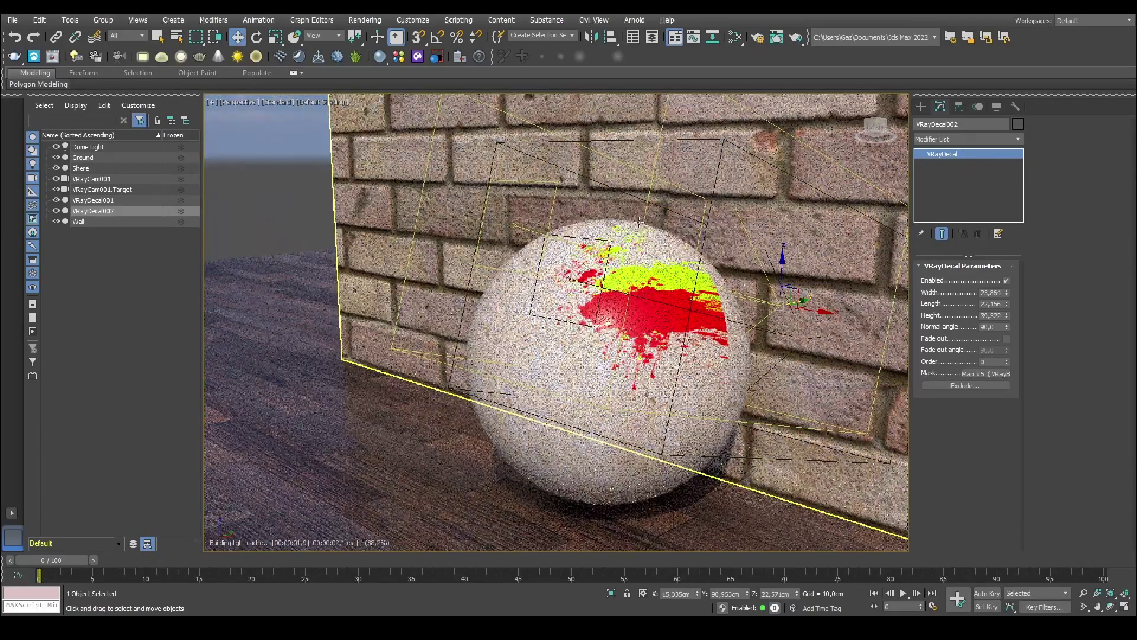
pyautogui.moveTo(635, 252); pyautogui.dragTo(613, 269, button='middle')
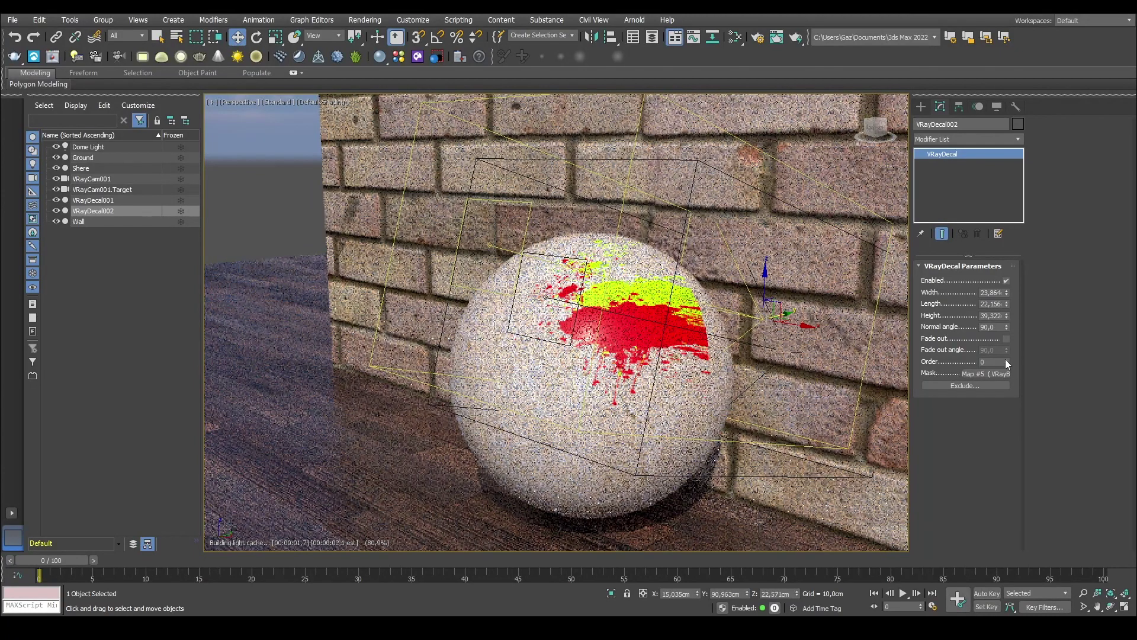
# Set the green decal's Order to 1 so it renders over the red splatter.
pyautogui.click(1006, 360)
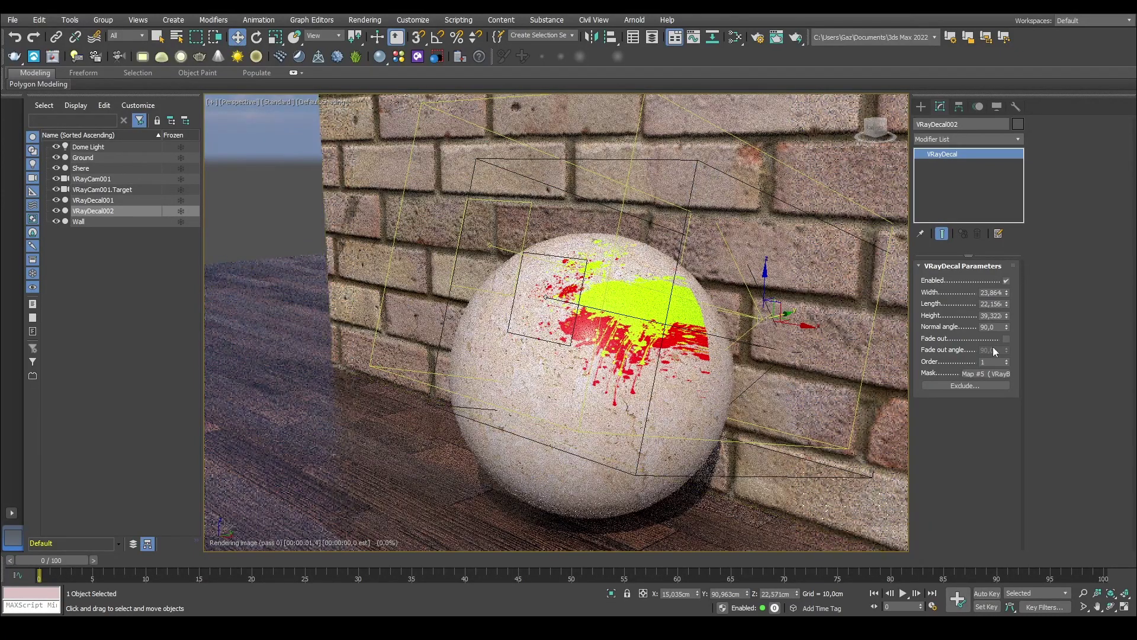
pyautogui.click(1006, 359)
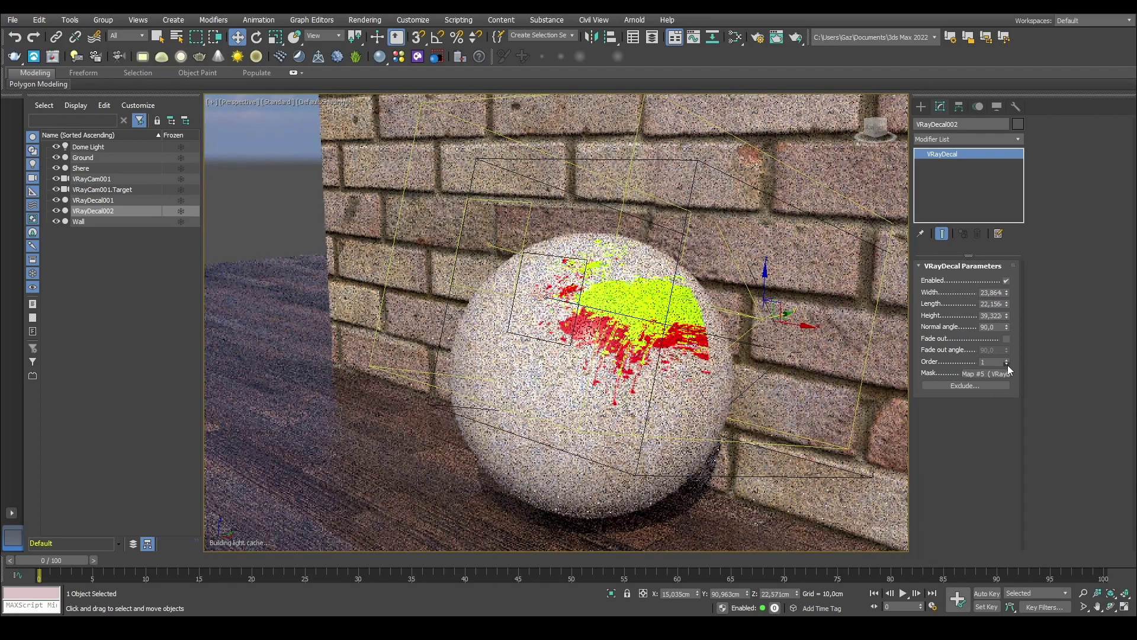
# Try an Order of 2 on the red decal, and return it to 0.
pyautogui.click(540, 496)
pyautogui.click(661, 344)
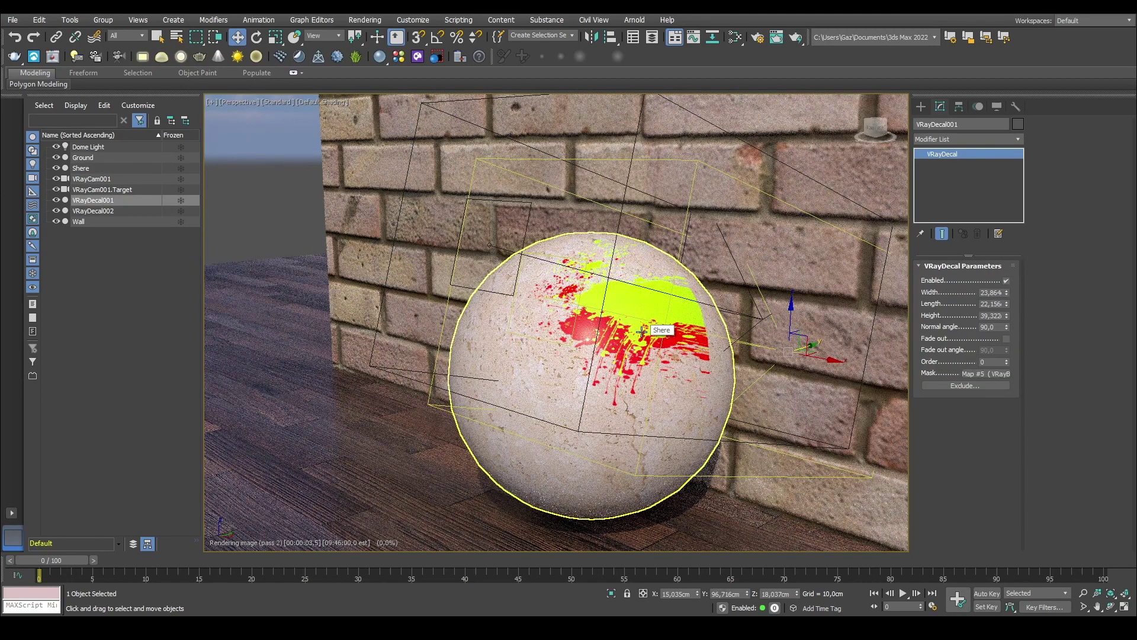
pyautogui.click(1007, 360)
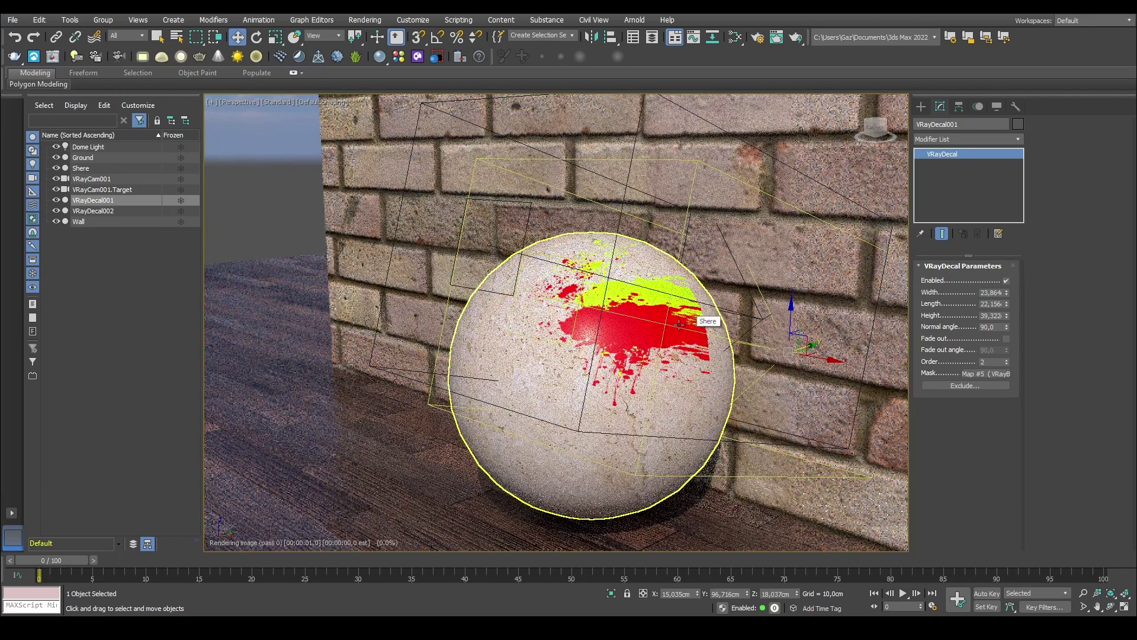
pyautogui.click(1007, 365)
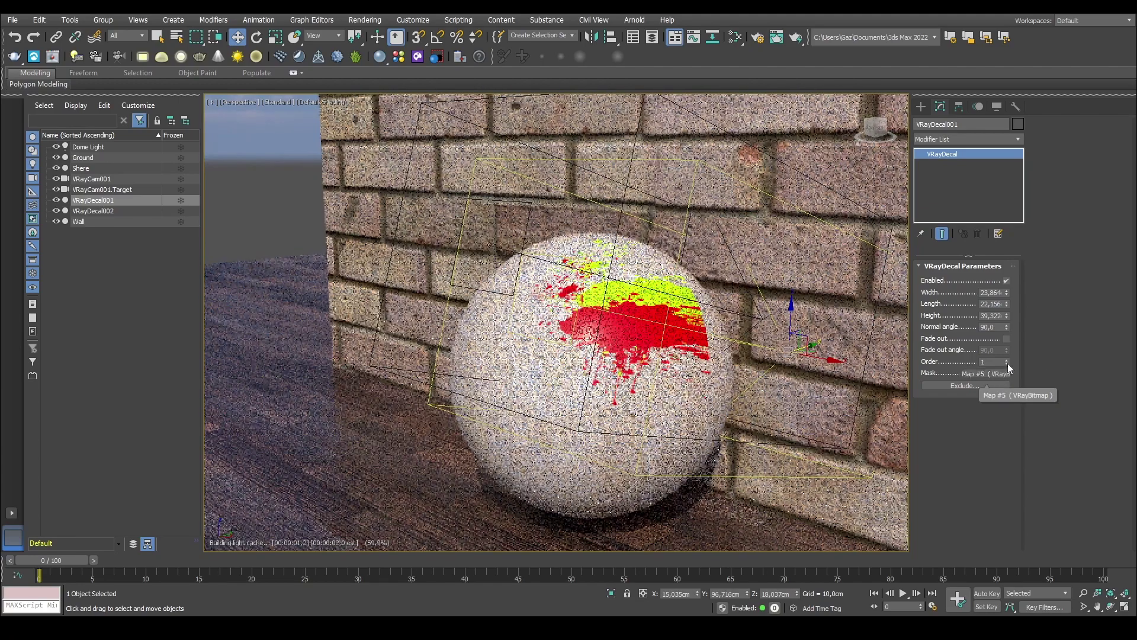
pyautogui.click(1008, 364)
pyautogui.click(1007, 363)
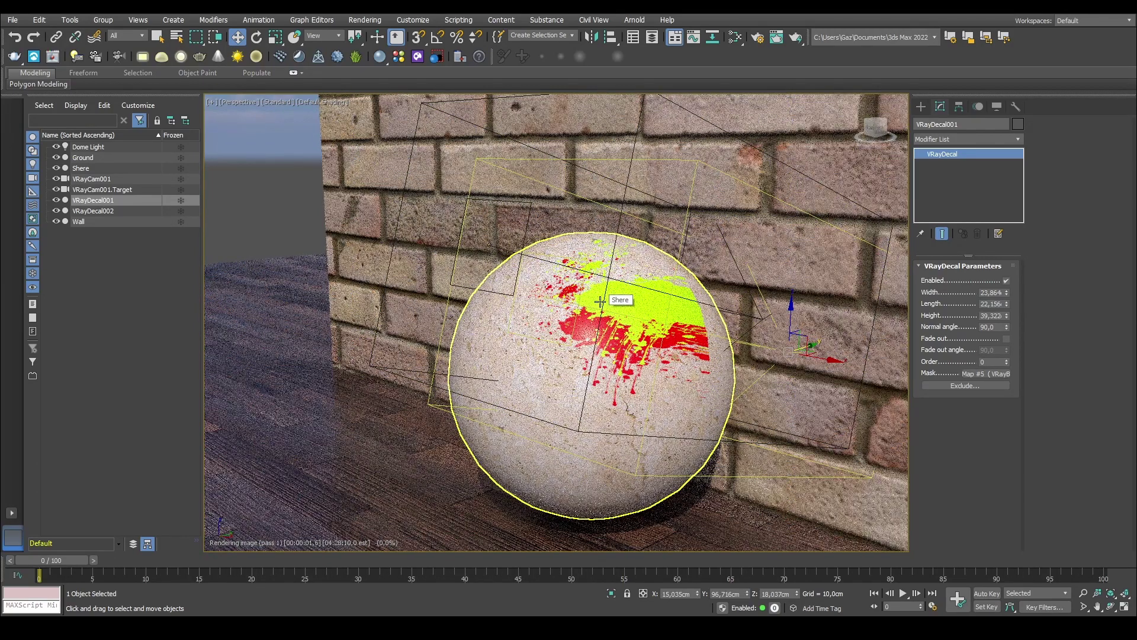
# Reposition the green decal over the red one at about X 13.5 cm and Z 22.7 cm.
pyautogui.keyDown('alt'); pyautogui.moveTo(597, 331); pyautogui.dragTo(651, 285, button='middle'); pyautogui.keyUp('alt')
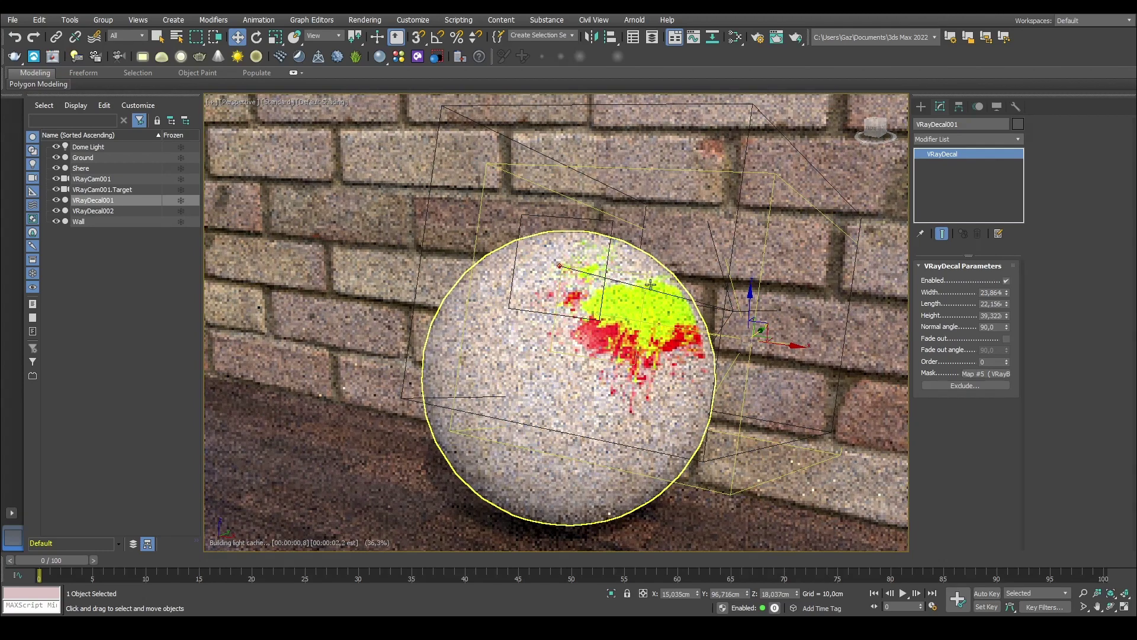
pyautogui.click(717, 107)
pyautogui.click(717, 105)
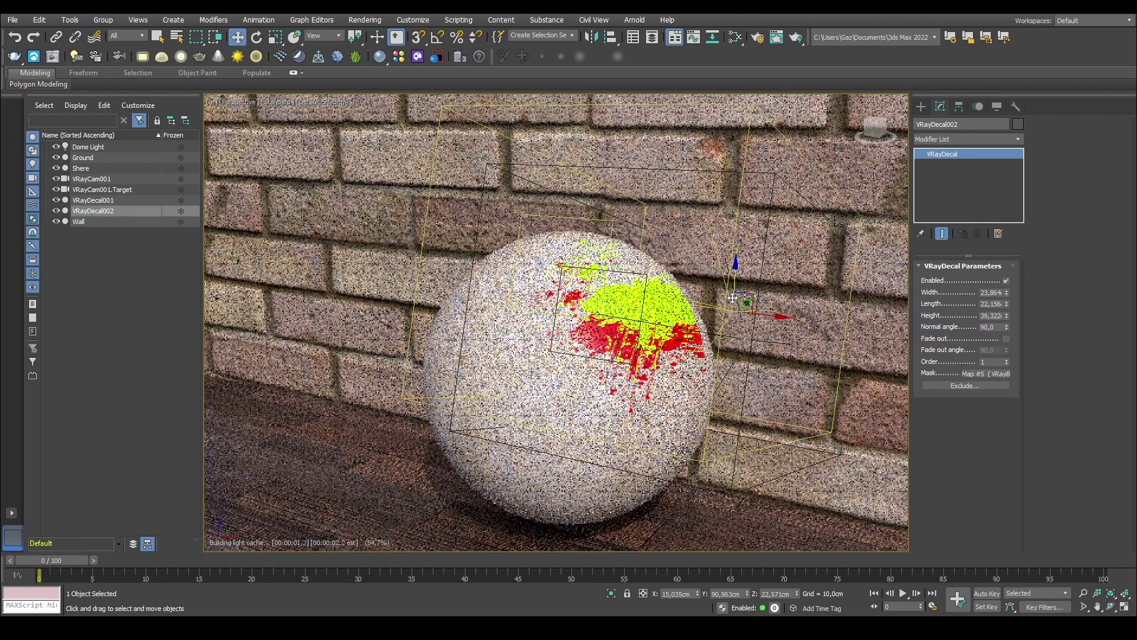
pyautogui.moveTo(754, 295); pyautogui.dragTo(741, 320)
pyautogui.press('e')
pyautogui.press('w')
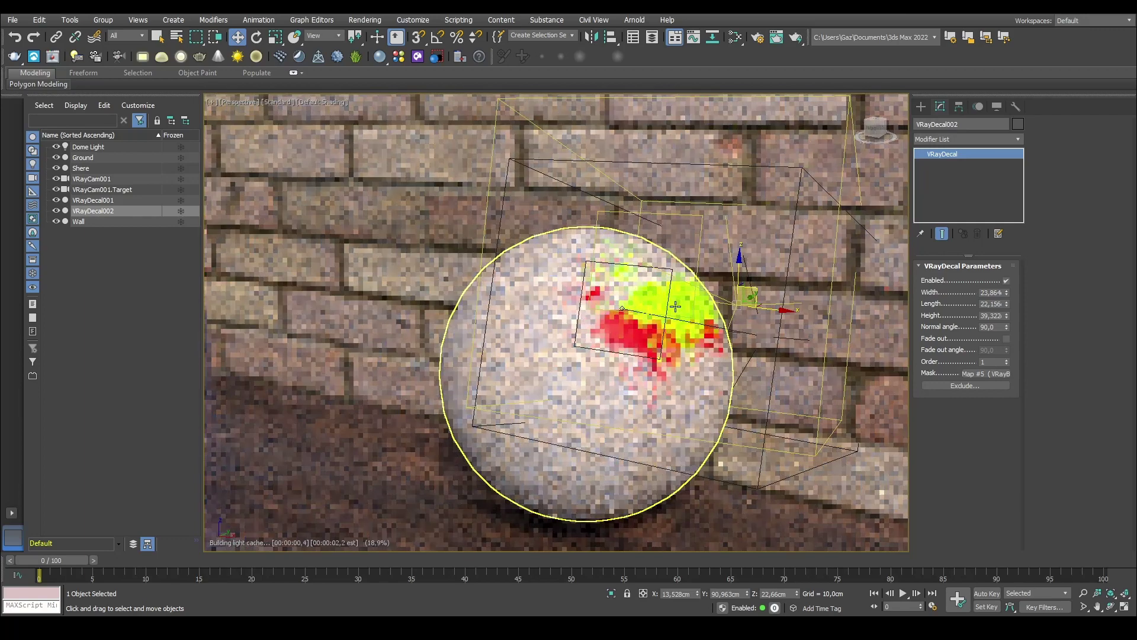
# Delete the green decal, leaving only the red one in the scene.
pyautogui.scroll(-3, 675, 307)
pyautogui.moveTo(675, 306); pyautogui.dragTo(636, 311, button='middle')
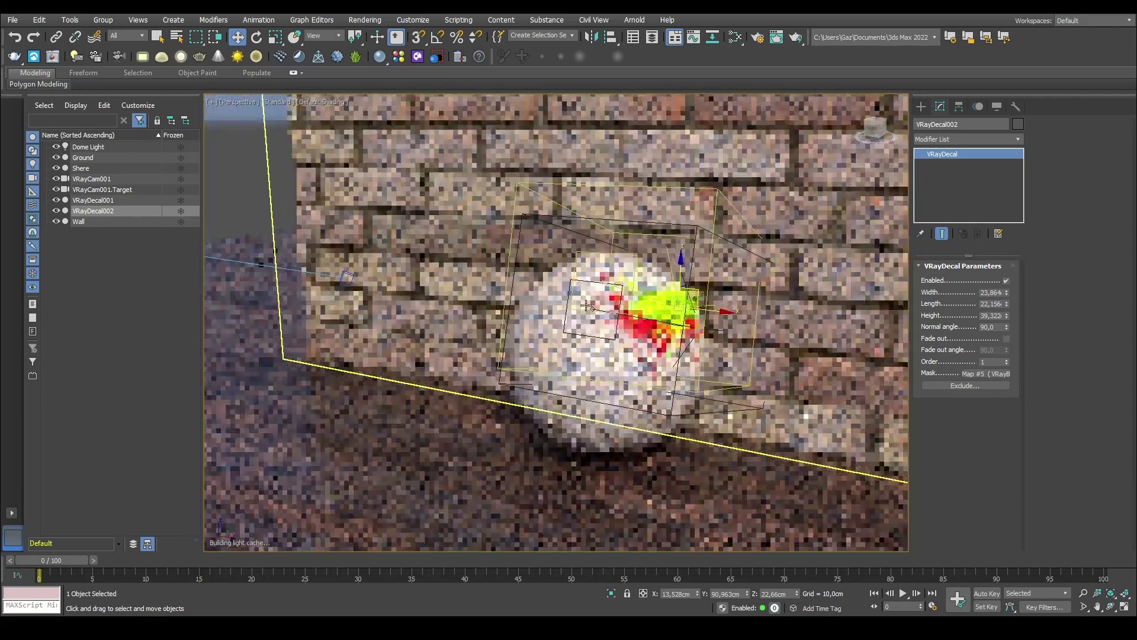
pyautogui.scroll(3, 619, 316)
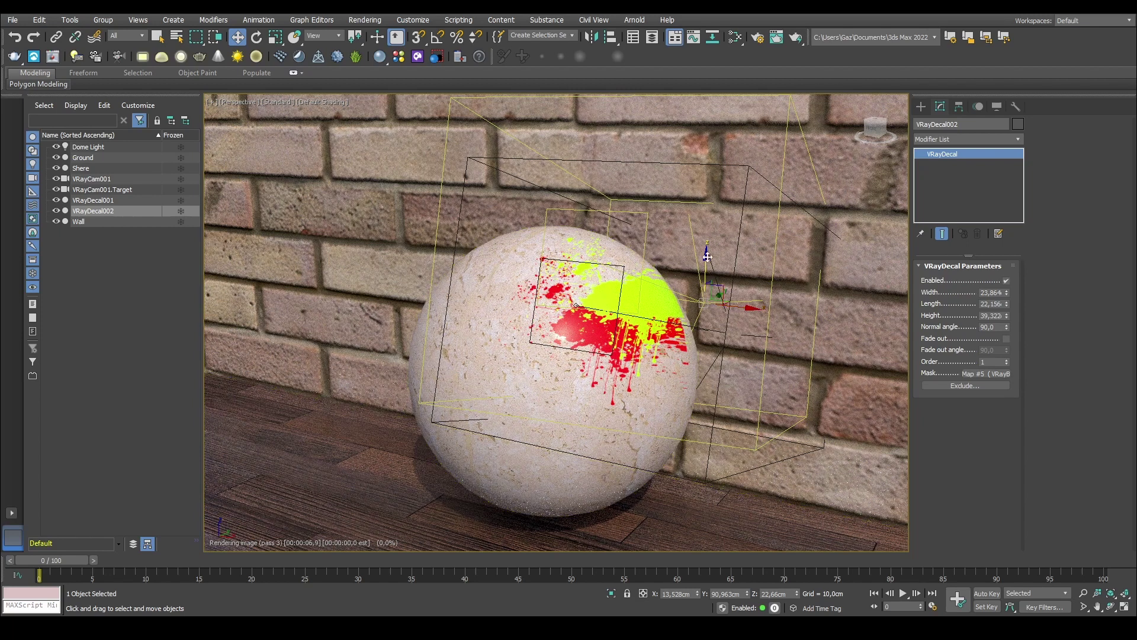
pyautogui.click(721, 321)
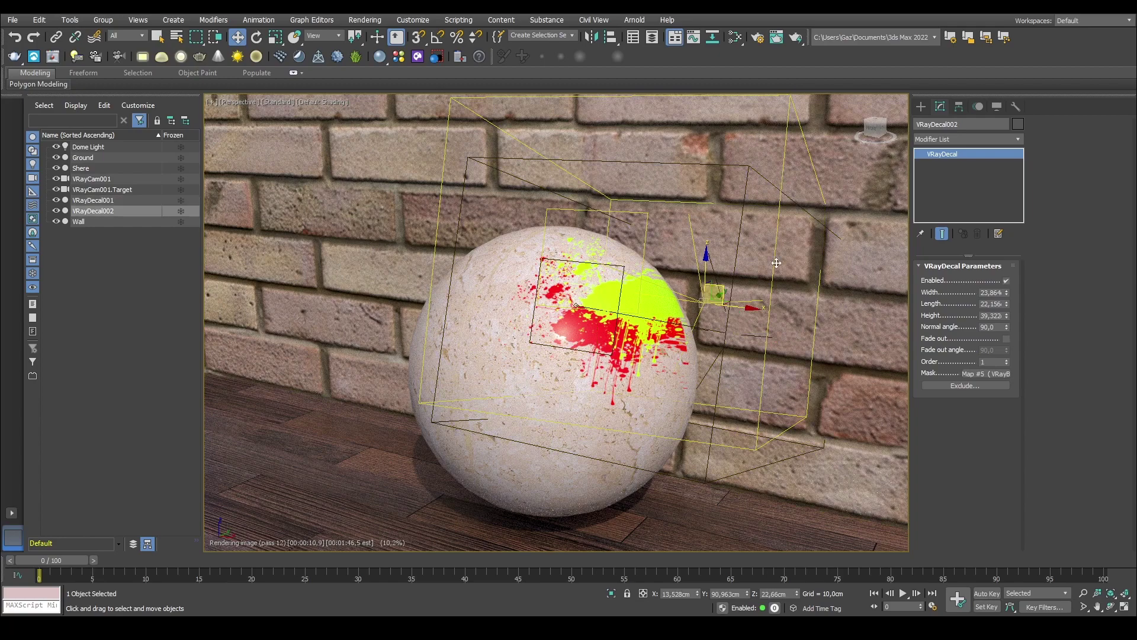
pyautogui.press('Delete')
# Lower the red decal toward the floor and rotate it about the X axis so it projects upward onto the sphere.
pyautogui.click(730, 301)
pyautogui.keyDown('alt'); pyautogui.moveTo(730, 301); pyautogui.dragTo(750, 278, button='middle'); pyautogui.keyUp('alt')
pyautogui.moveTo(751, 279); pyautogui.dragTo(728, 338)
pyautogui.keyDown('alt'); pyautogui.moveTo(728, 337); pyautogui.dragTo(711, 330, button='middle'); pyautogui.keyUp('alt')
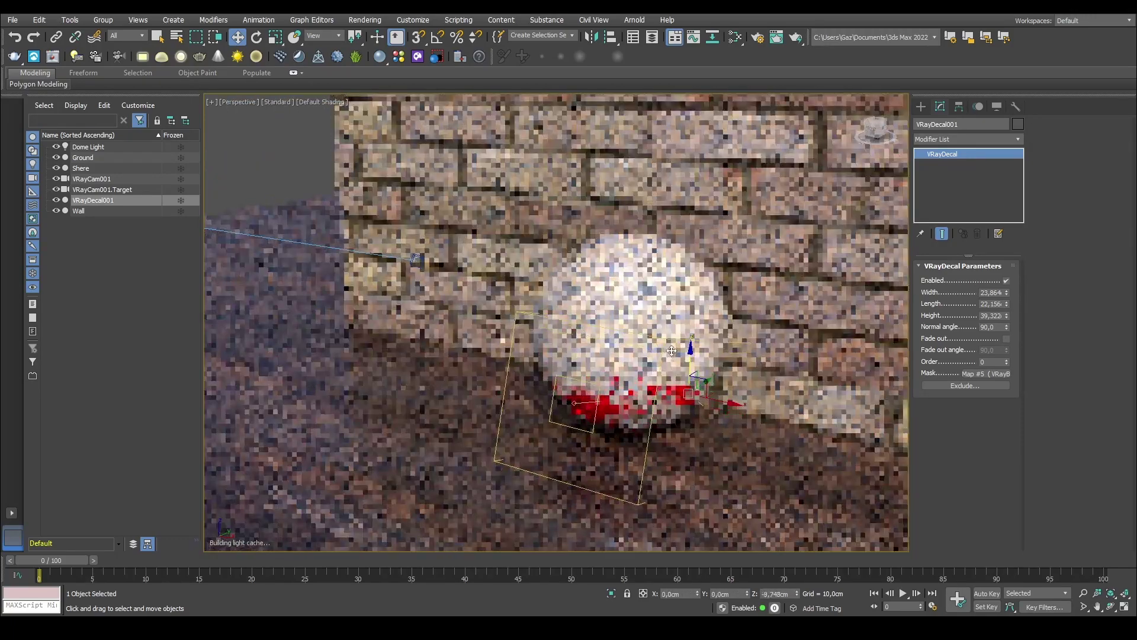
pyautogui.press('e')
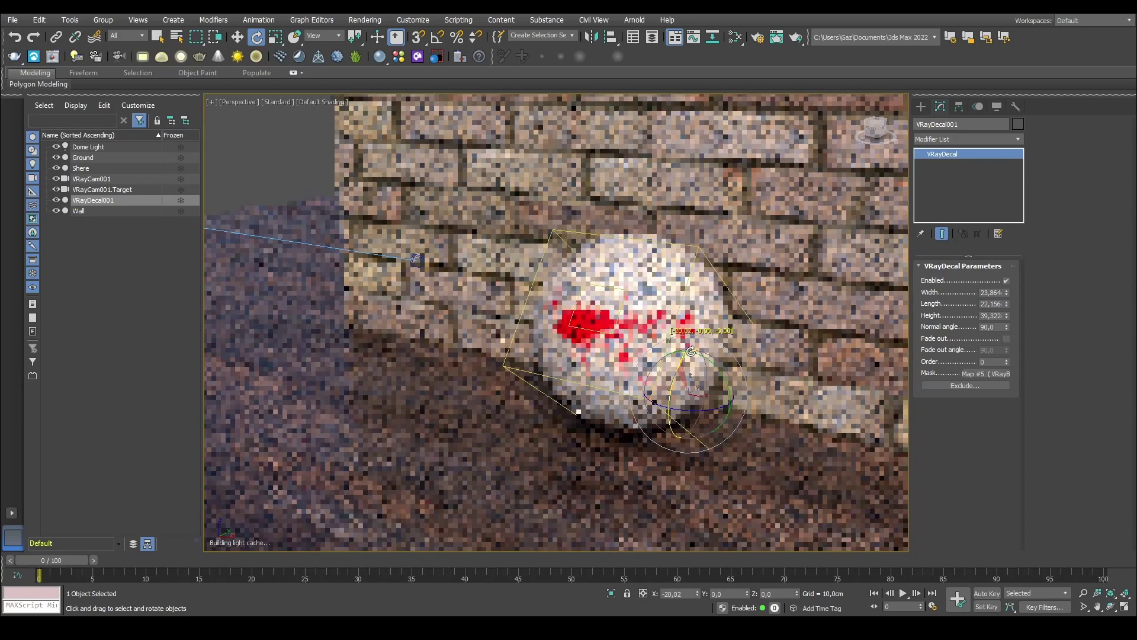
# Move the red decal to about X 5.6 cm, Y 94.4 cm and Z 0.45 cm, centring the splatter on the sphere's front.
pyautogui.press('w')
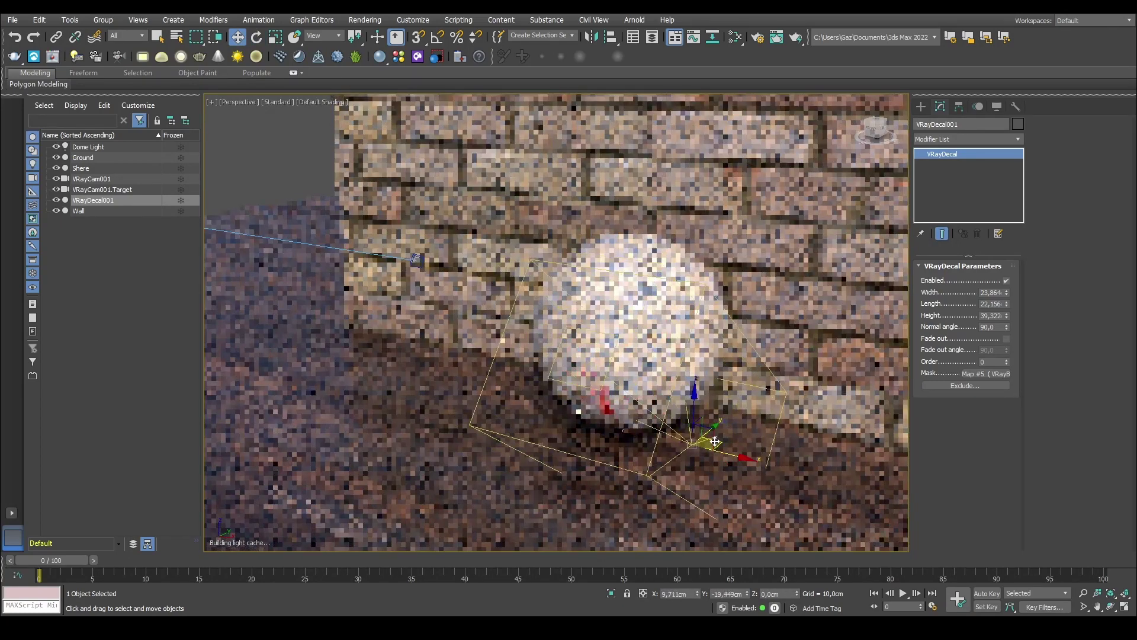
pyautogui.scroll(-3, 694, 388)
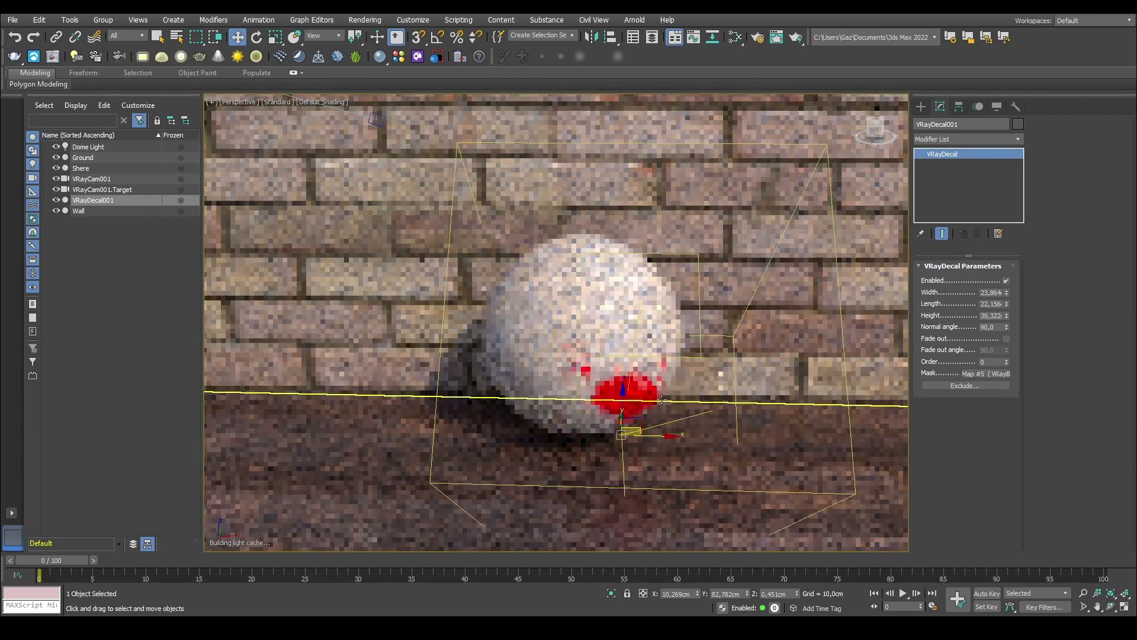
pyautogui.scroll(5, 687, 391)
pyautogui.scroll(-3, 681, 393)
pyautogui.scroll(1, 672, 395)
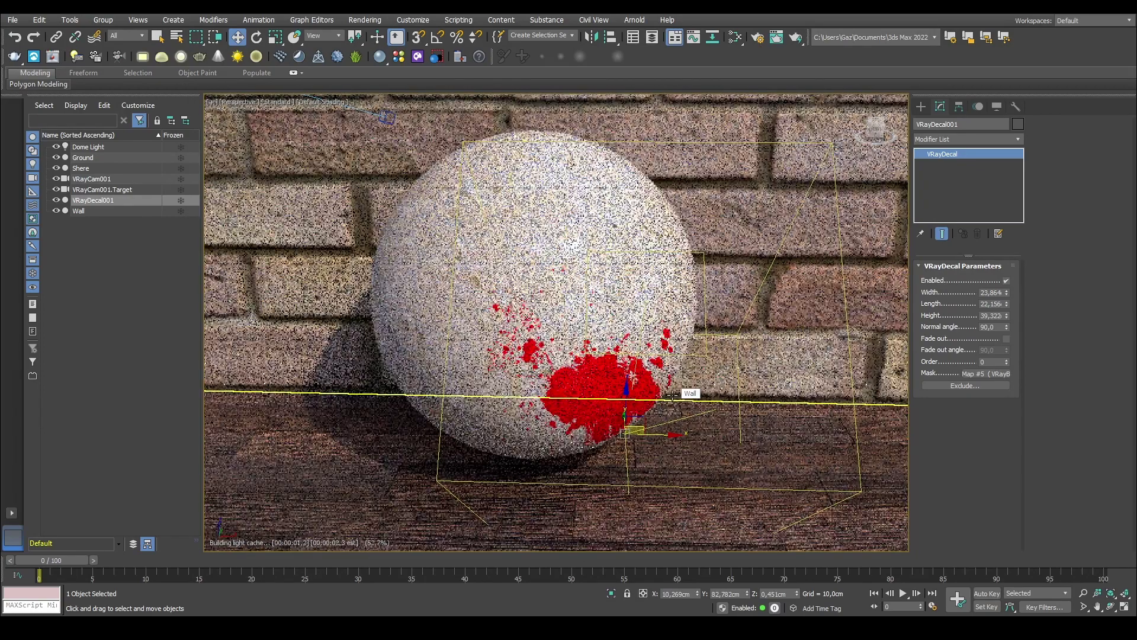
pyautogui.moveTo(638, 427); pyautogui.dragTo(583, 379)
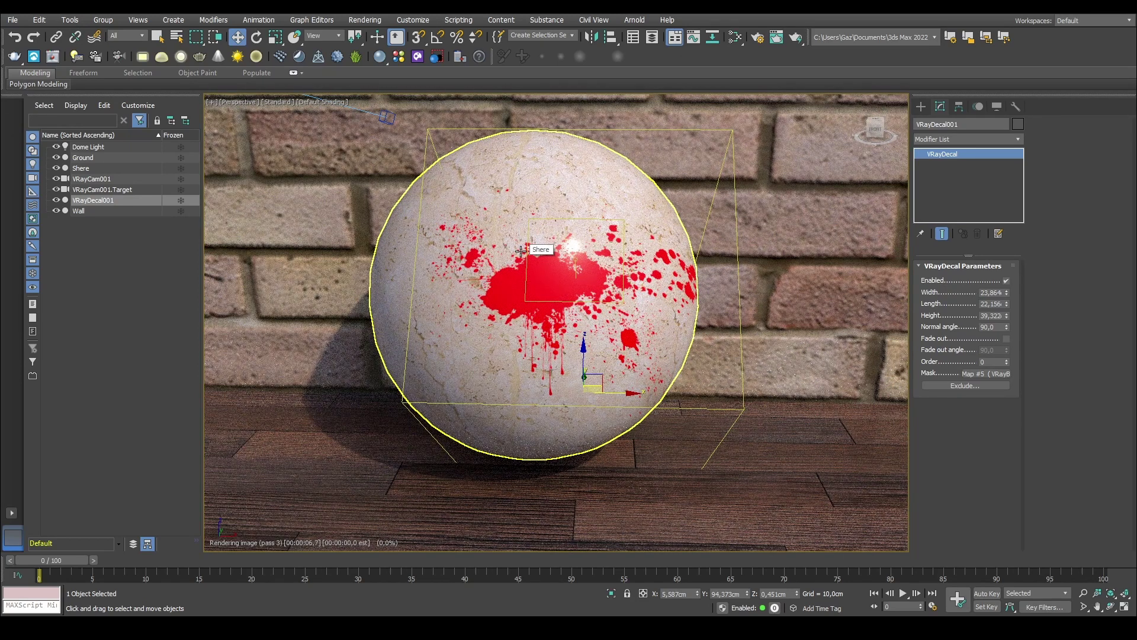
pyautogui.click(293, 110)
pyautogui.click(634, 191)
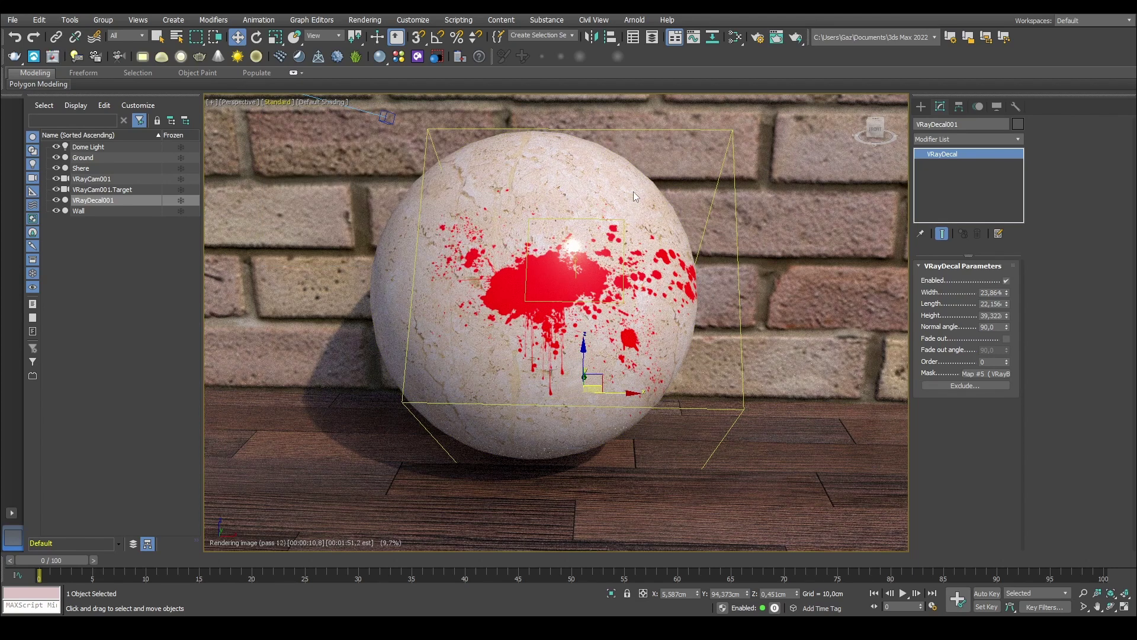